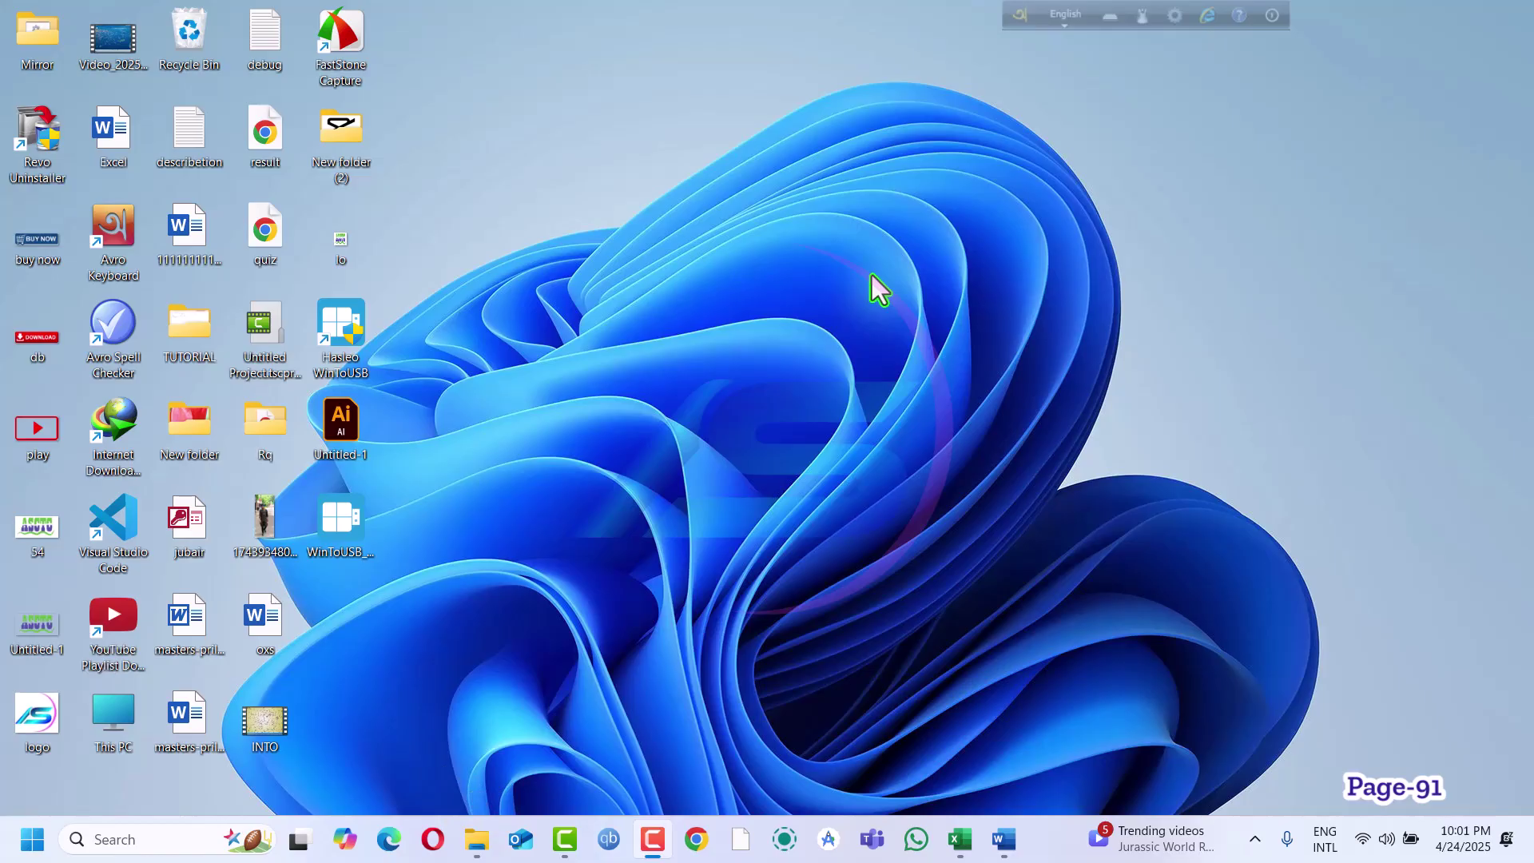
- Bring up the Word lesson document and the Excel workbook side by side
{"action": "left_click", "coordinate": [414, 205]}
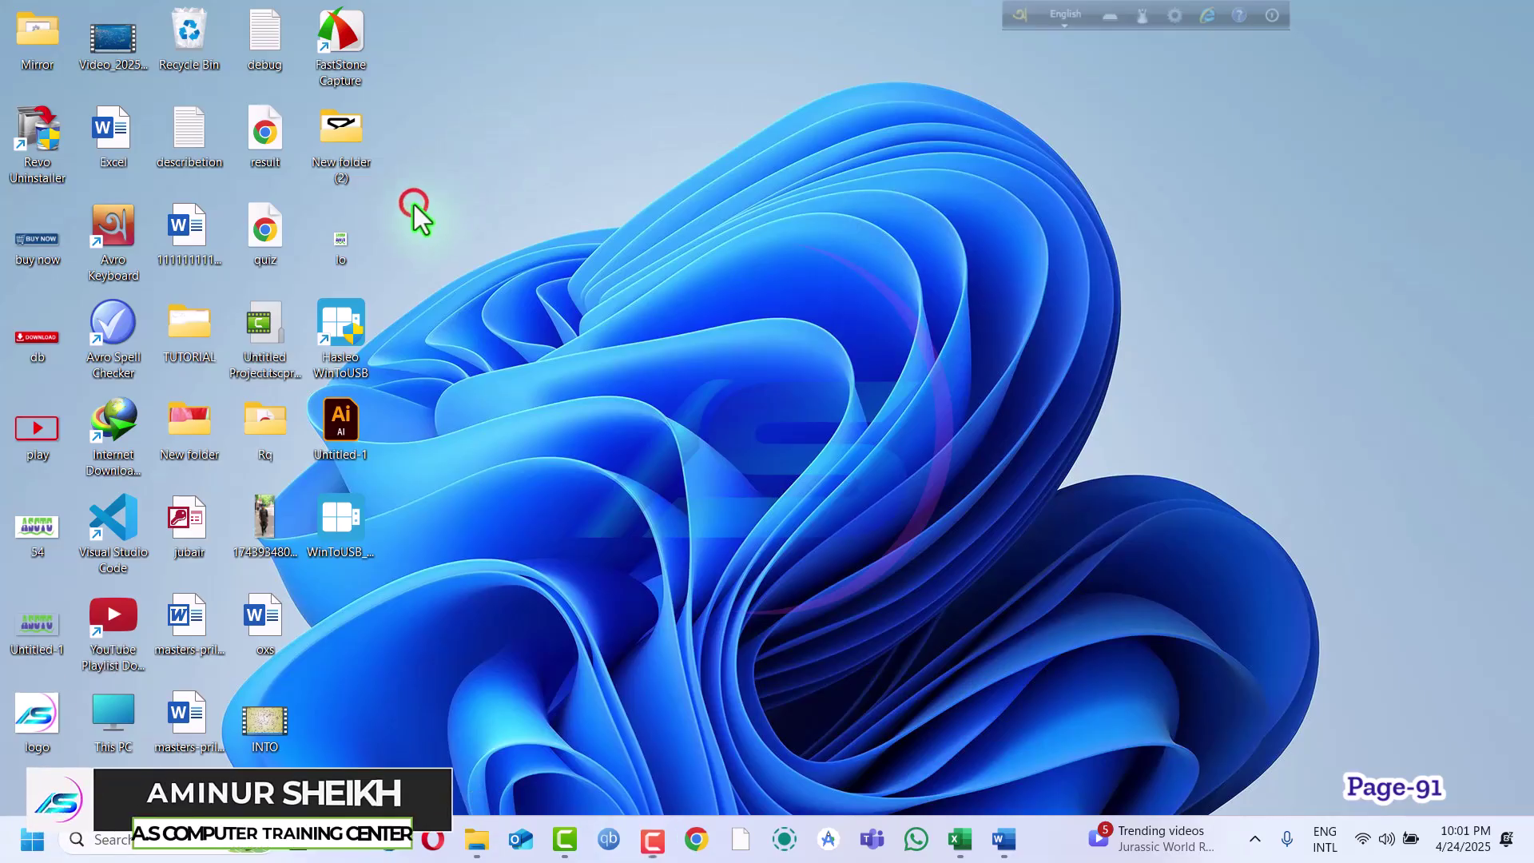
{"action": "left_click", "coordinate": [1007, 848]}
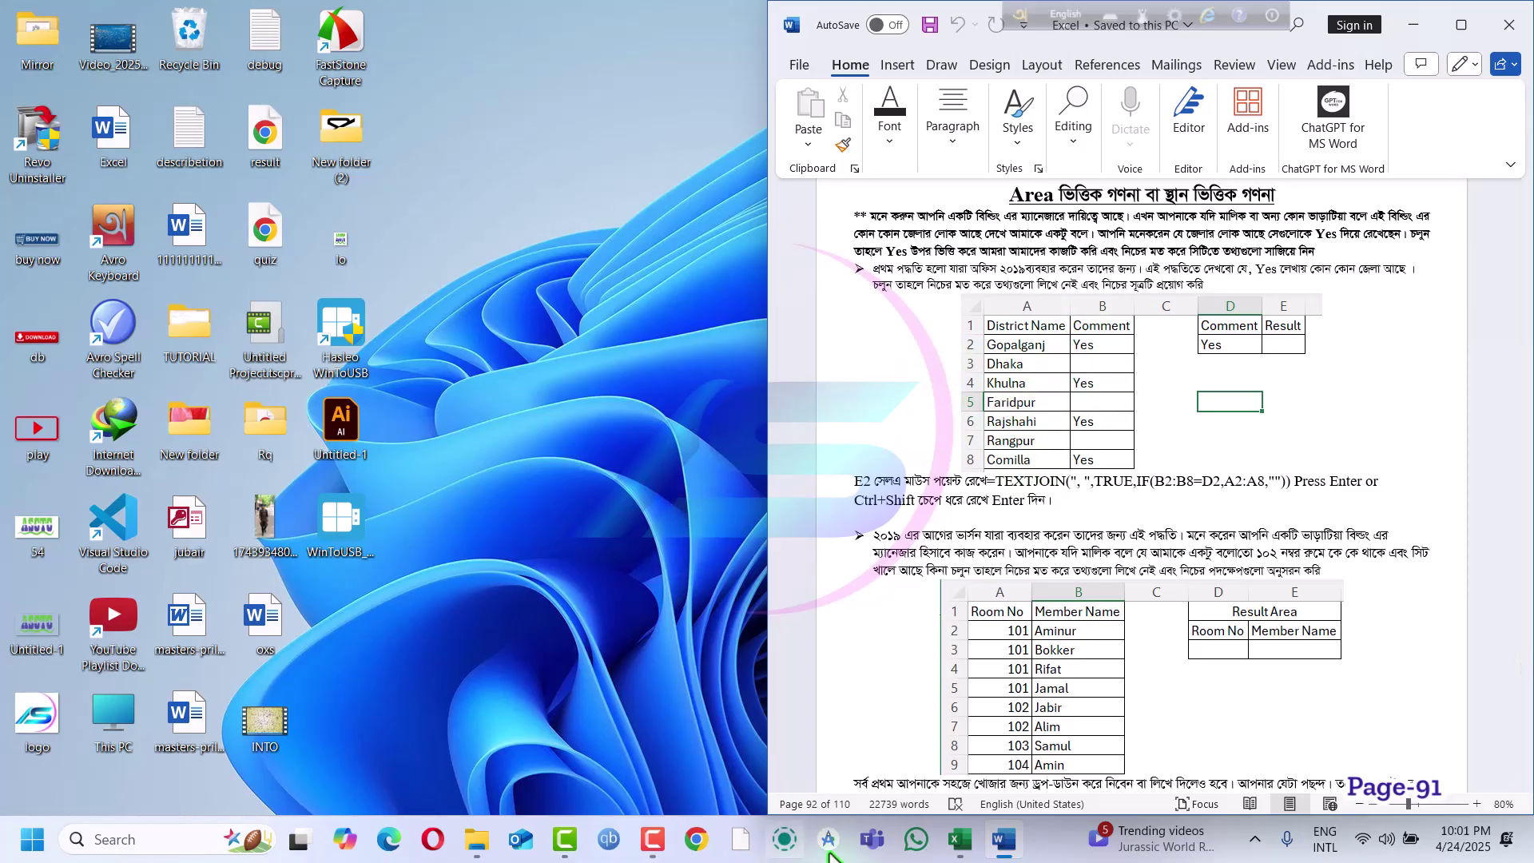
{"action": "left_click", "coordinate": [961, 842]}
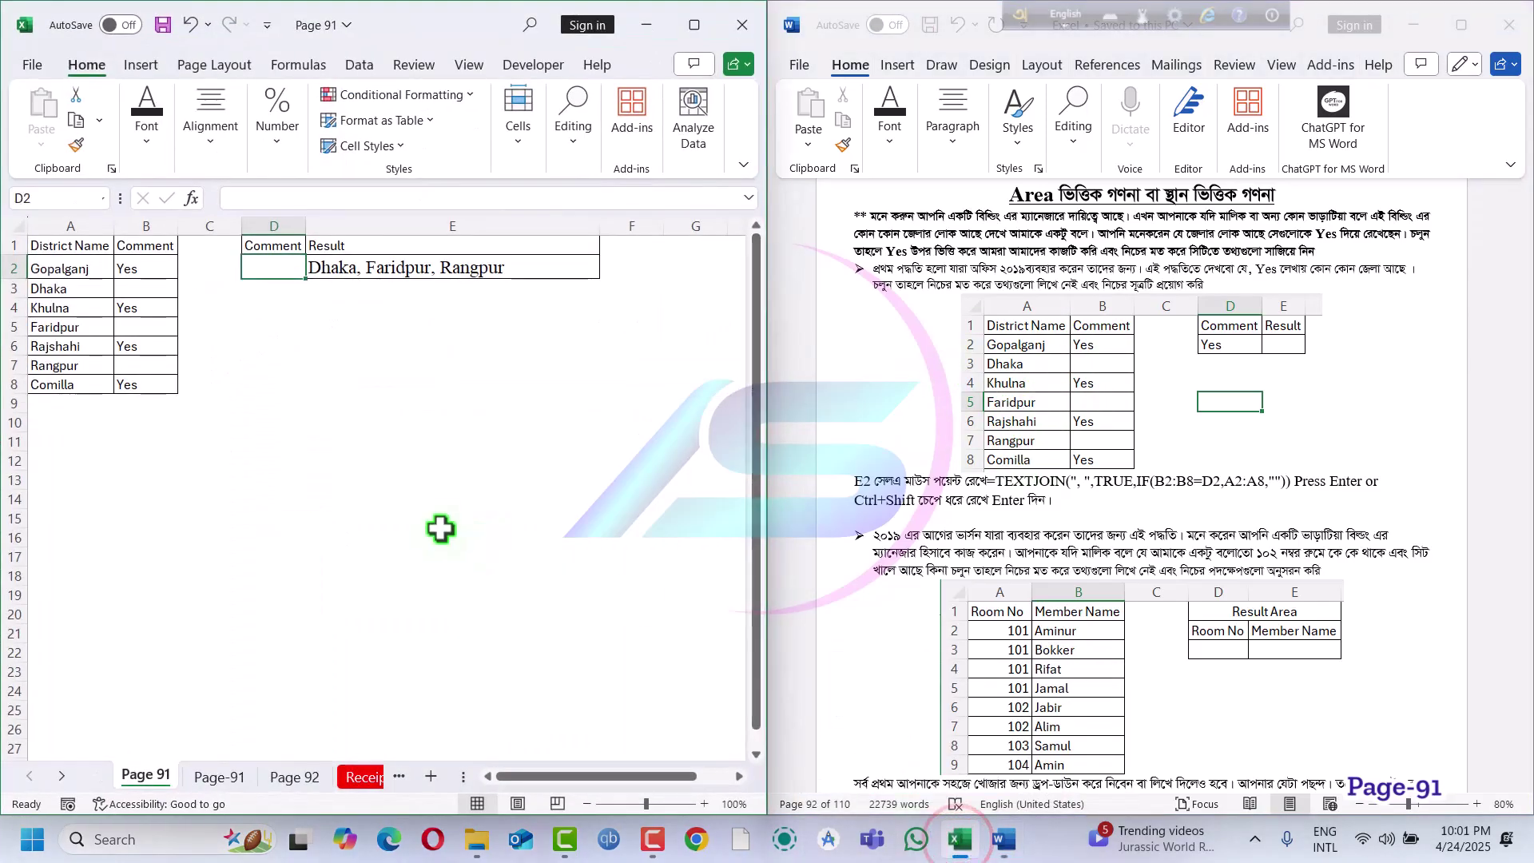
- Enter "yes" in cell D2 as the comment to look up
{"action": "left_click", "coordinate": [276, 266]}
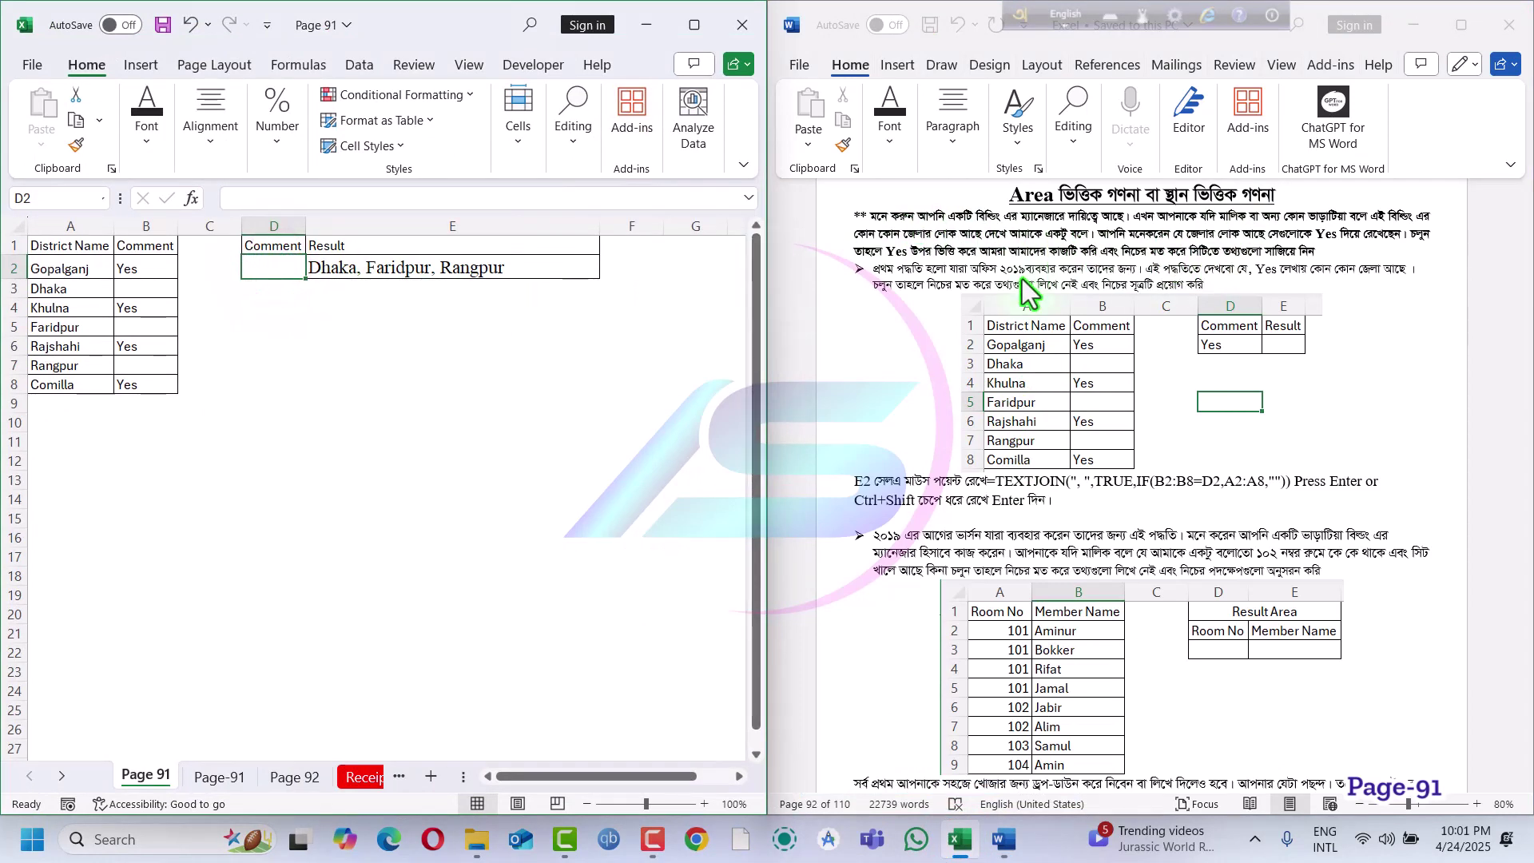
{"action": "type", "text": "yes"}
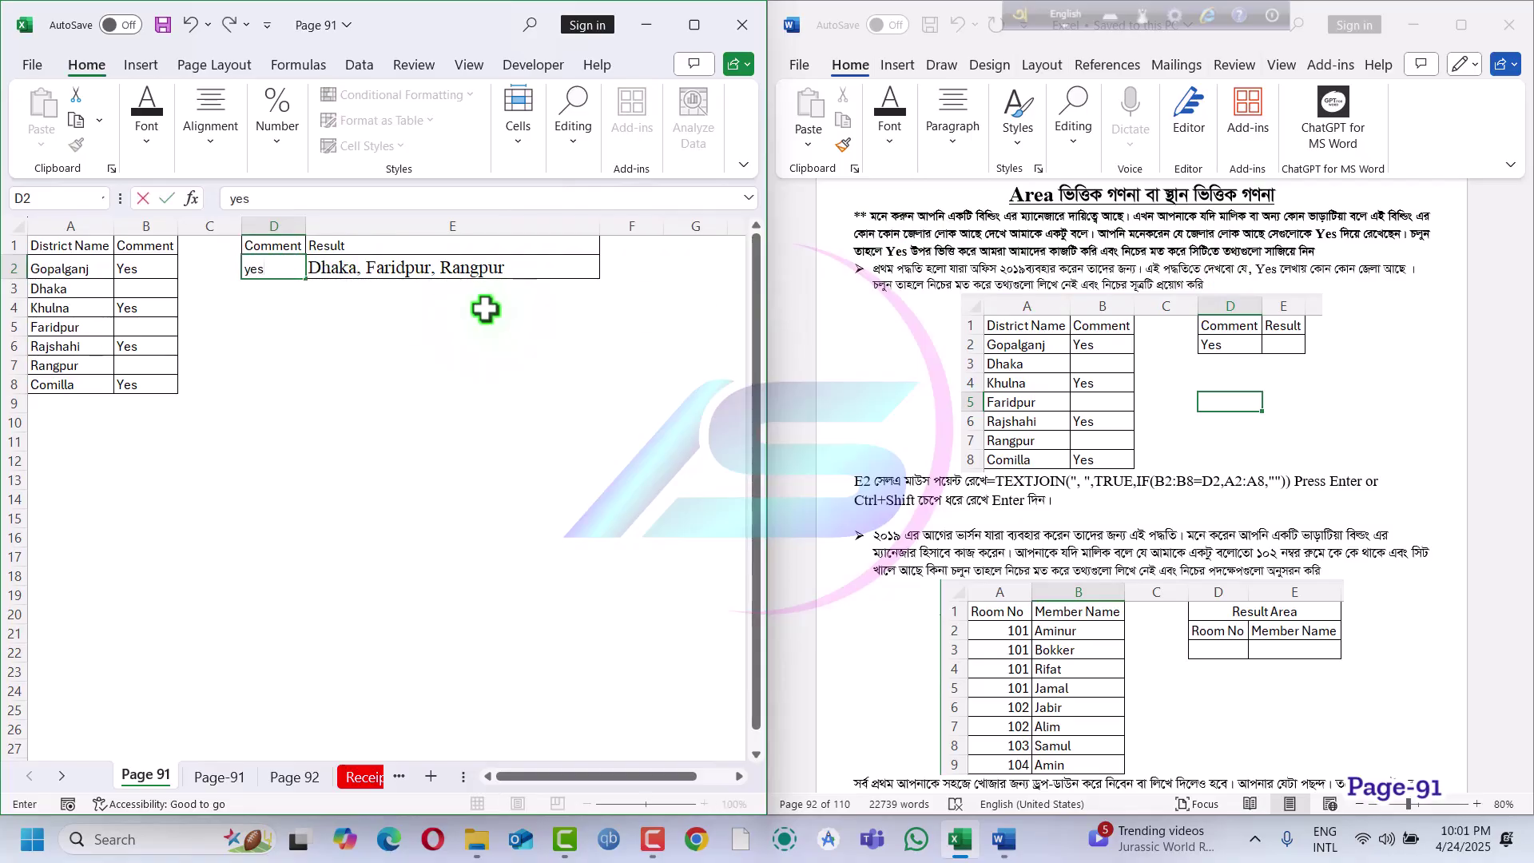
{"action": "key", "text": "Return"}
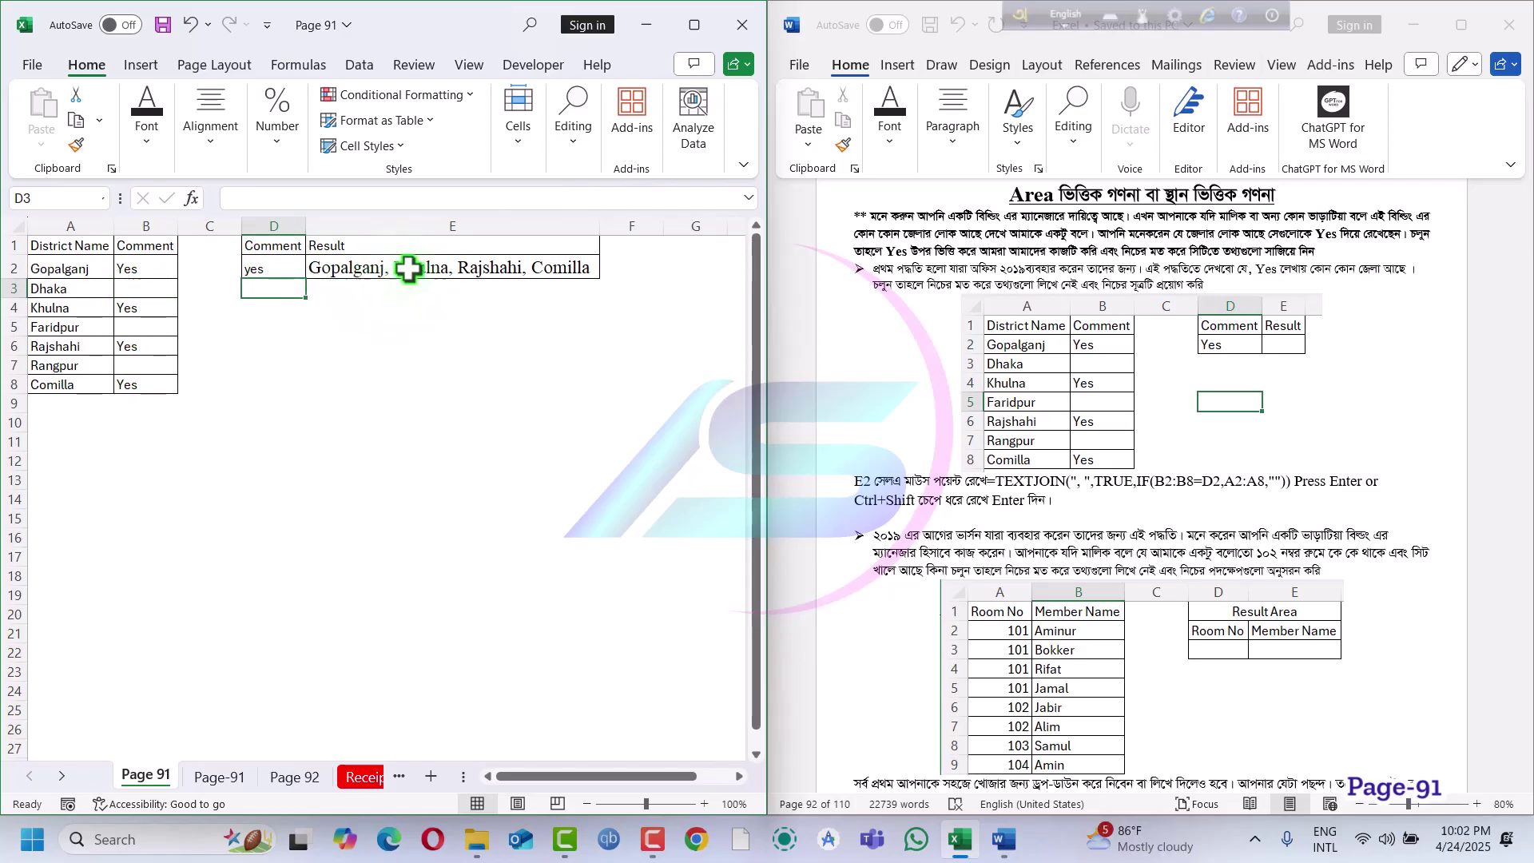
{"action": "left_click", "coordinate": [275, 271]}
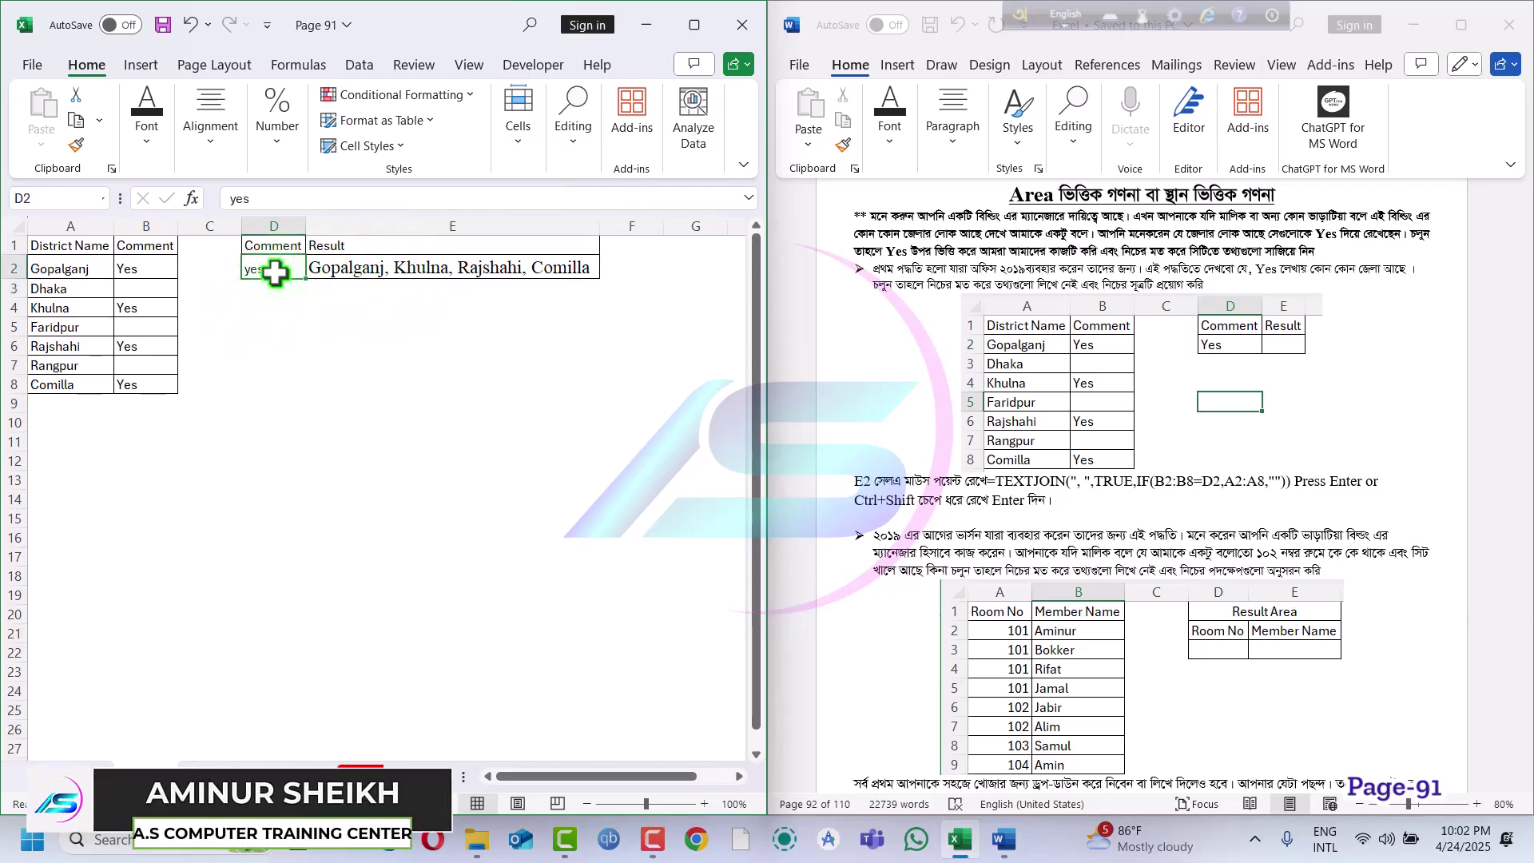
{"action": "key", "text": "alt"}
{"action": "key", "text": "a"}
{"action": "key", "text": "v"}
{"action": "key", "text": "v"}
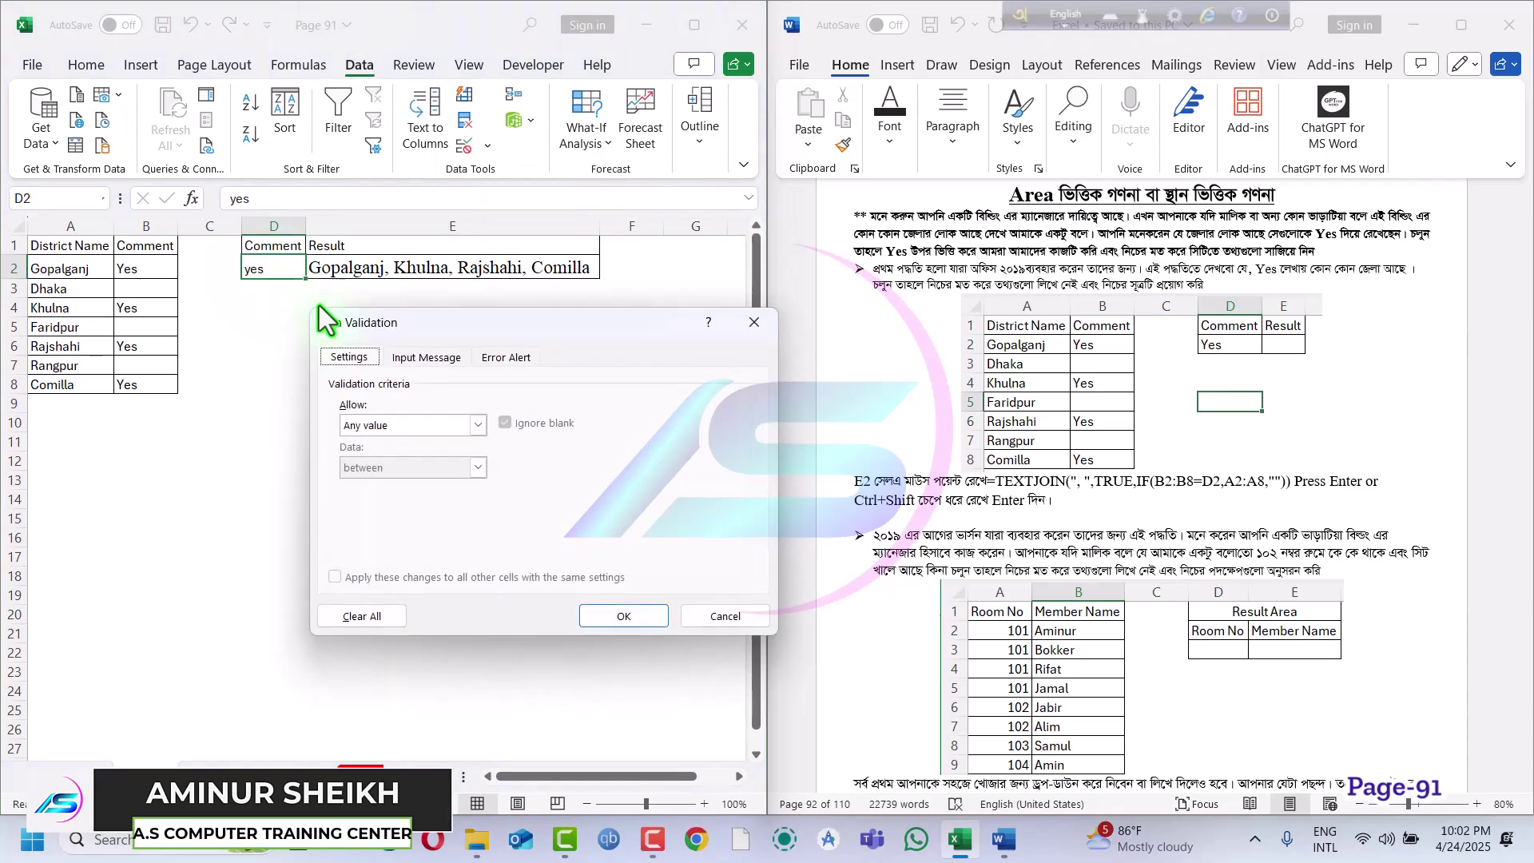
{"action": "left_click", "coordinate": [416, 433]}
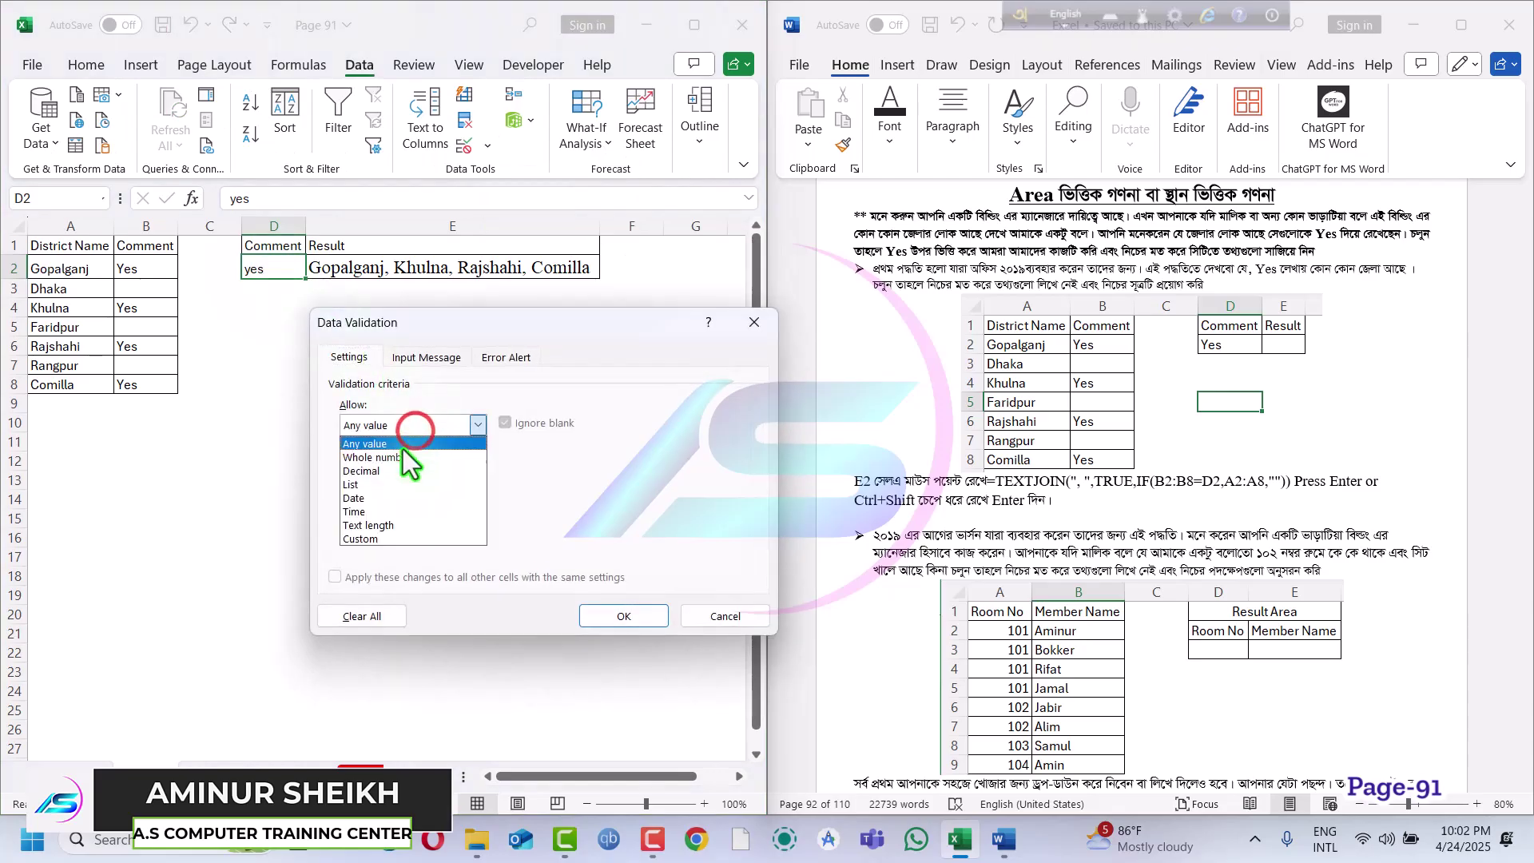
{"action": "left_click", "coordinate": [366, 486]}
{"action": "left_click", "coordinate": [373, 513]}
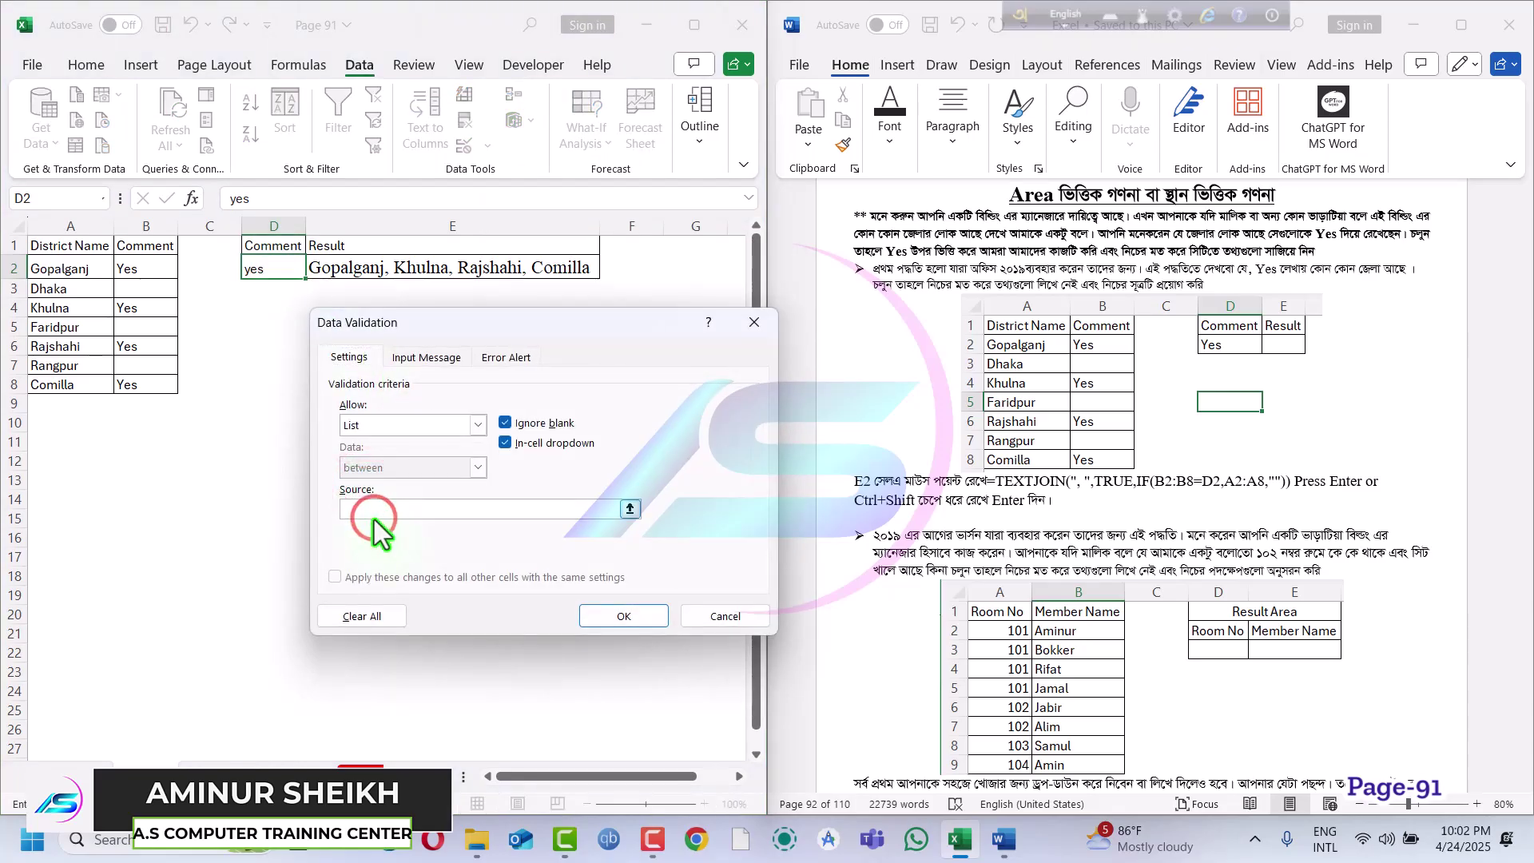
{"action": "type", "text": "yes,no"}
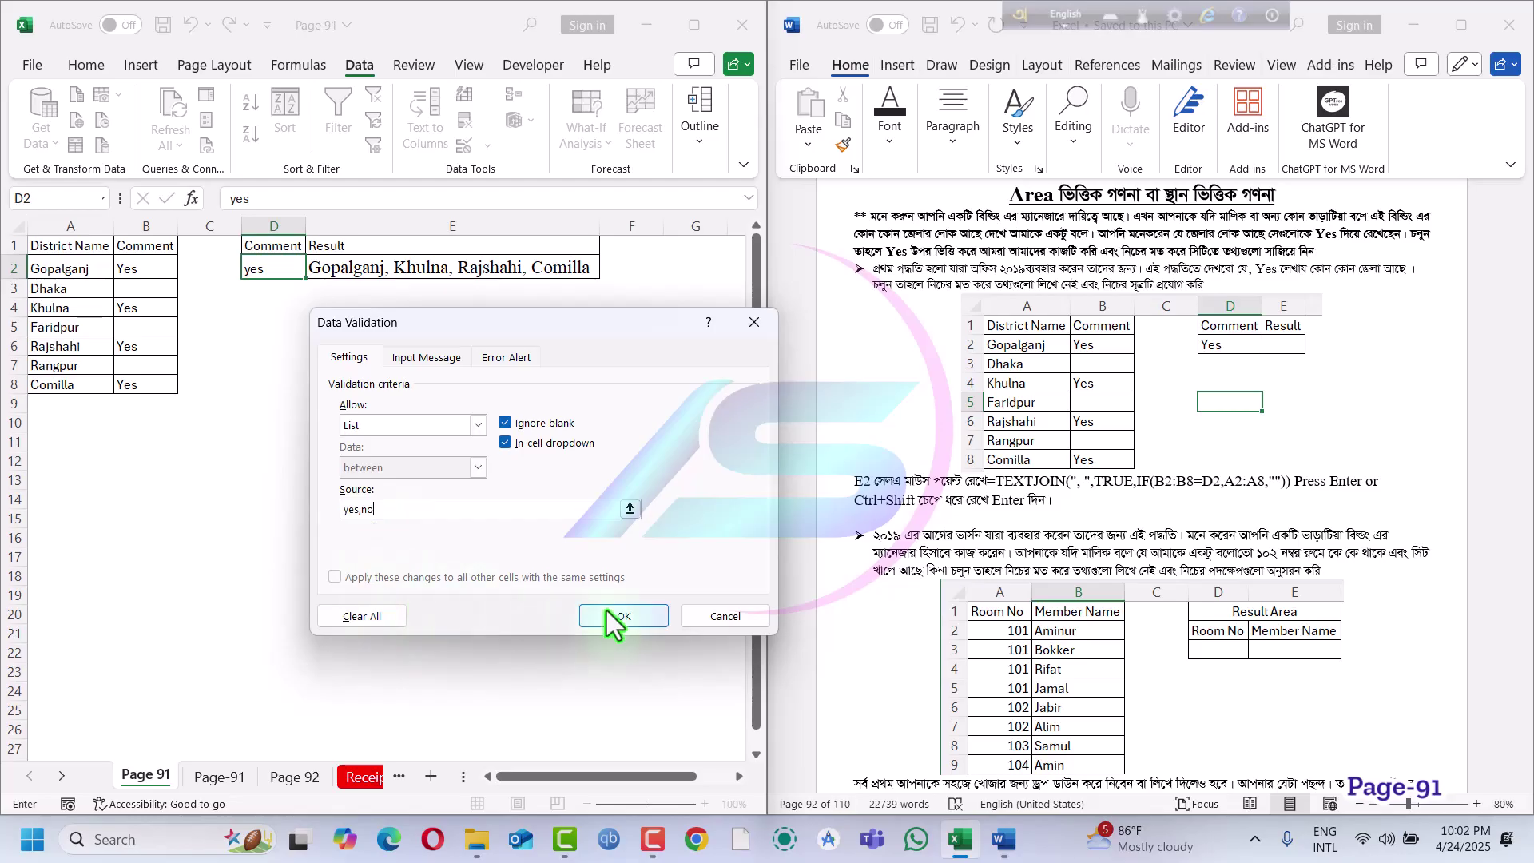
{"action": "left_click", "coordinate": [721, 617]}
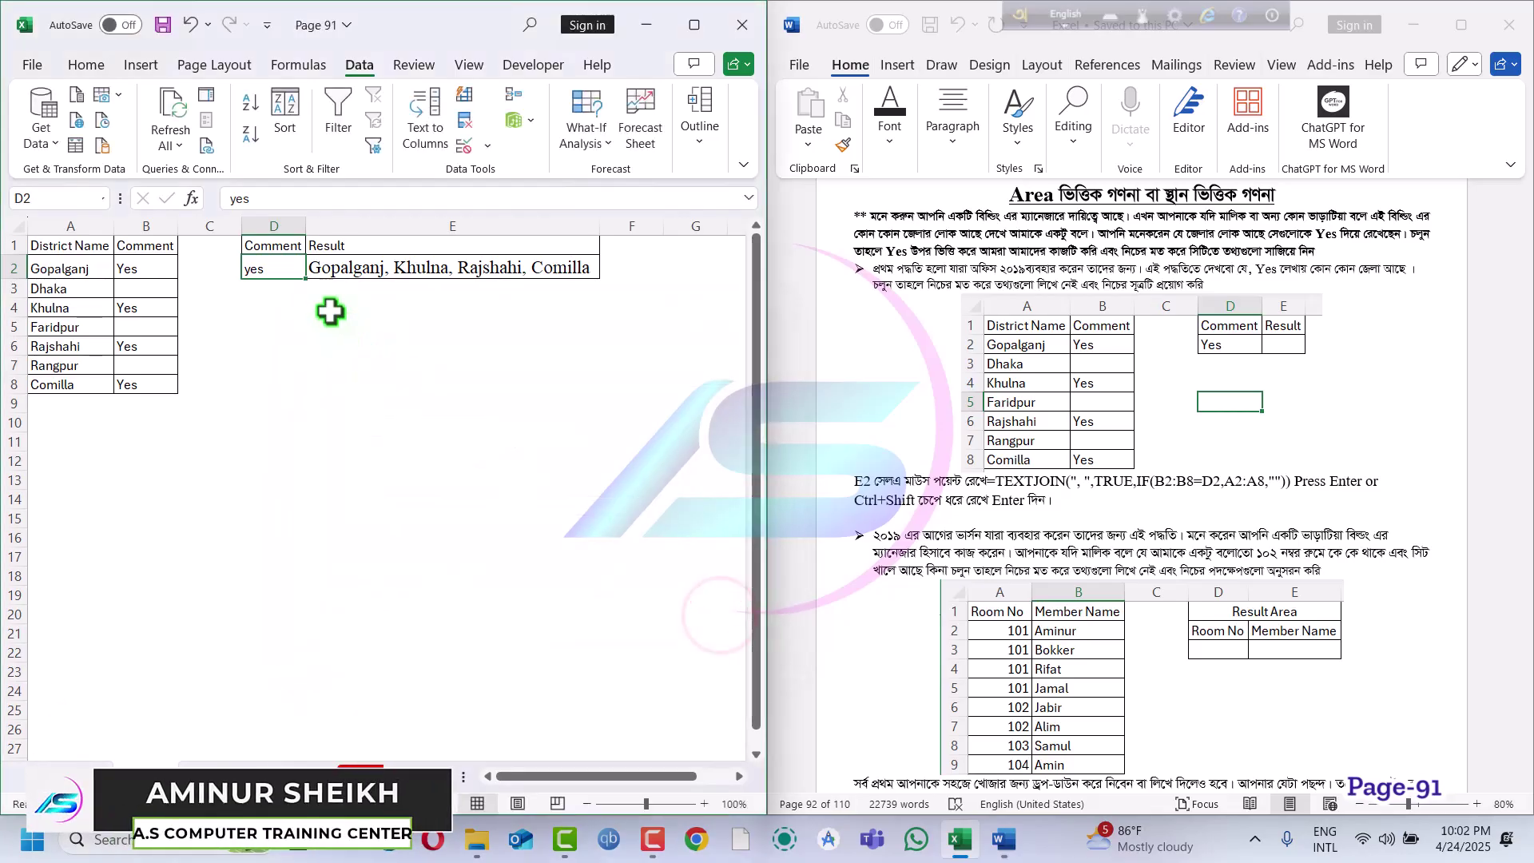
- Clear the comment in cell D2 and the existing result formula in cell E2
{"action": "left_click", "coordinate": [273, 272]}
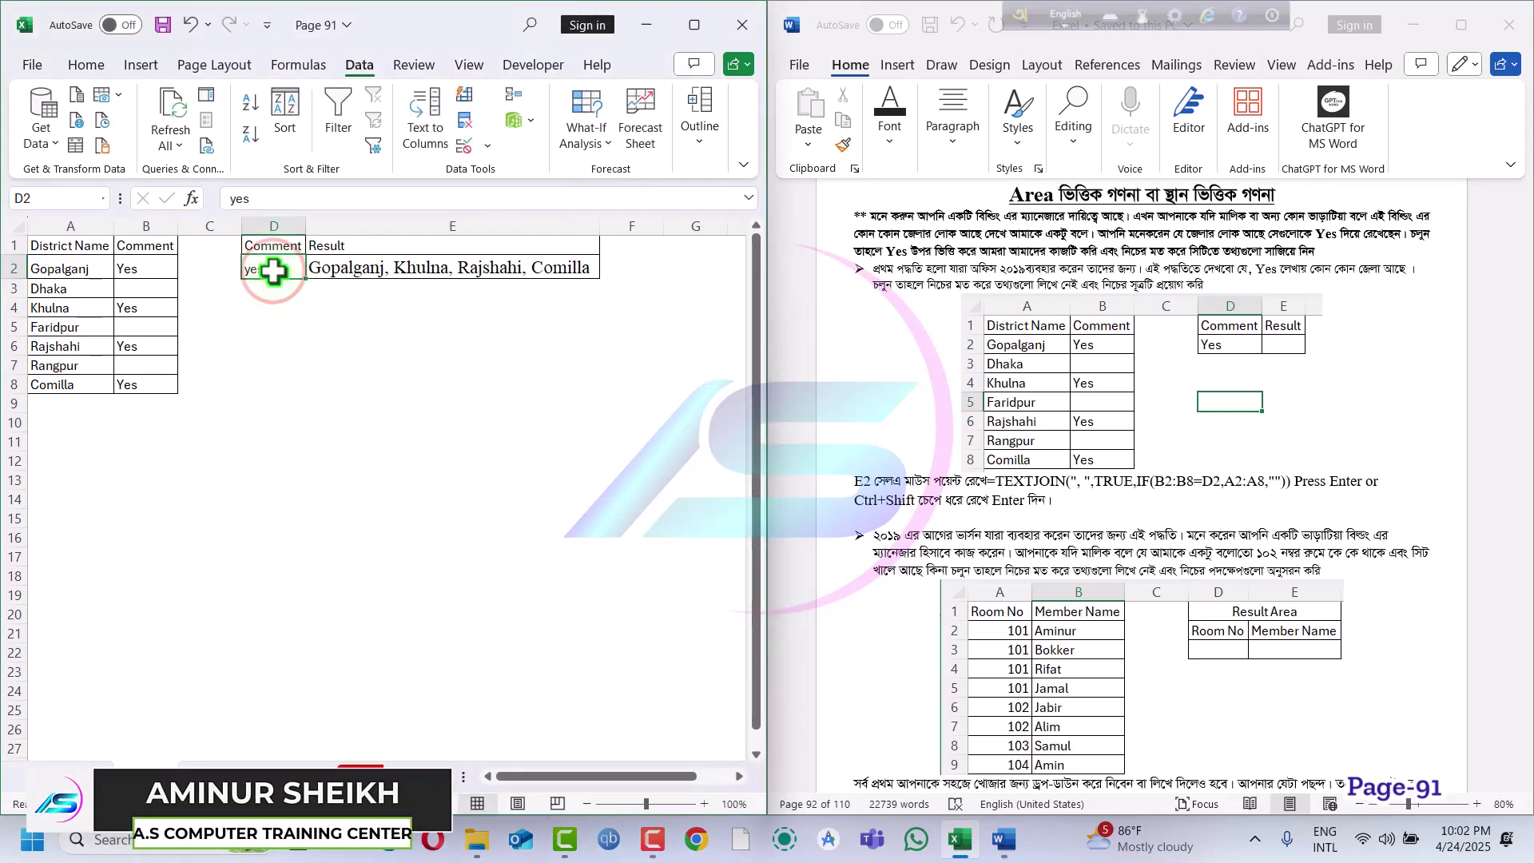
{"action": "key", "text": "Delete"}
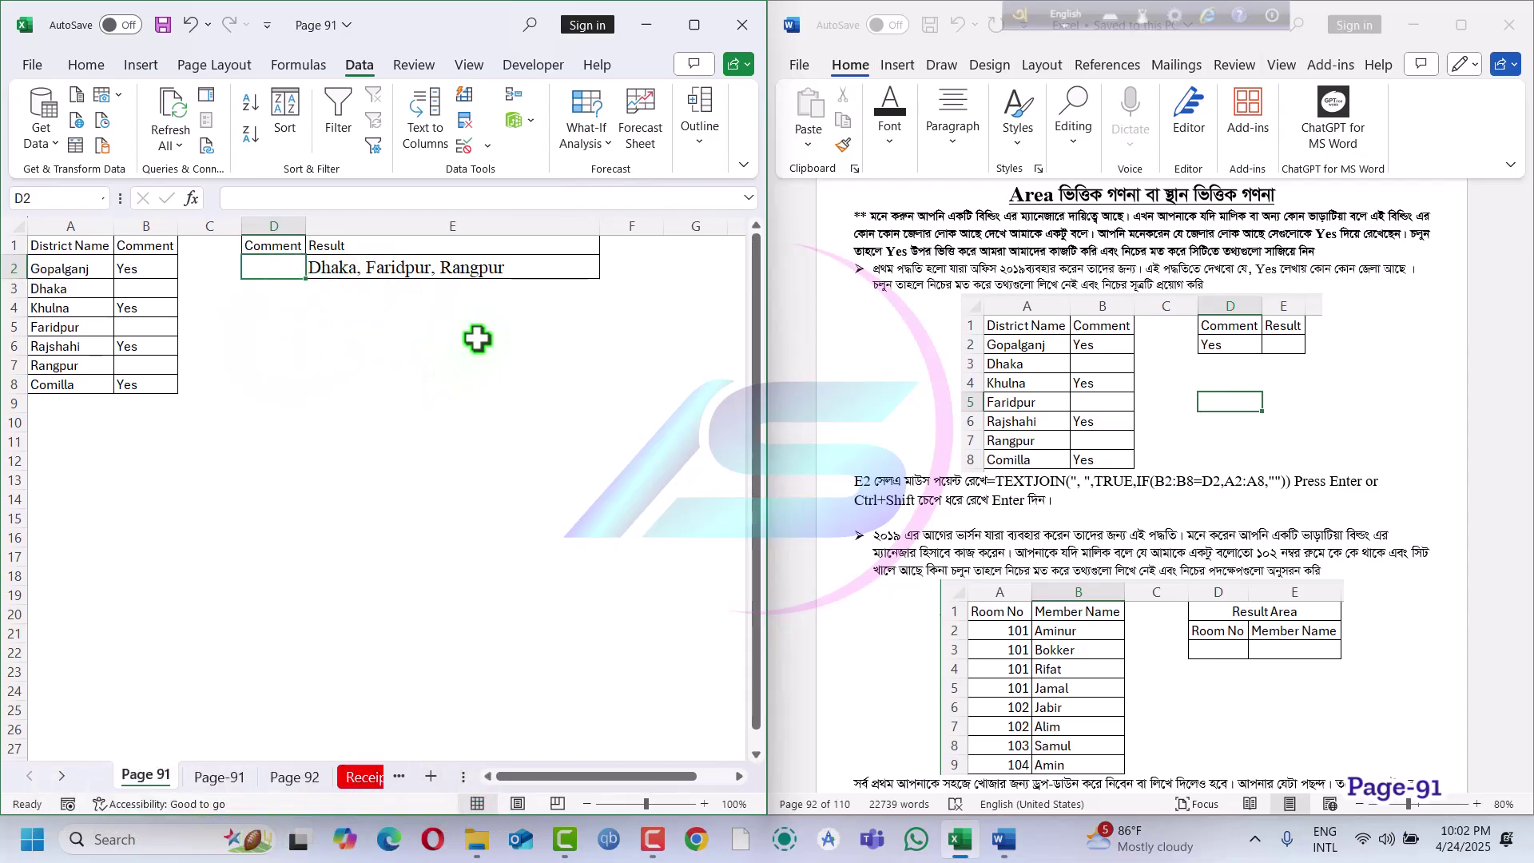
{"action": "left_click", "coordinate": [477, 342]}
{"action": "key", "text": "Up"}
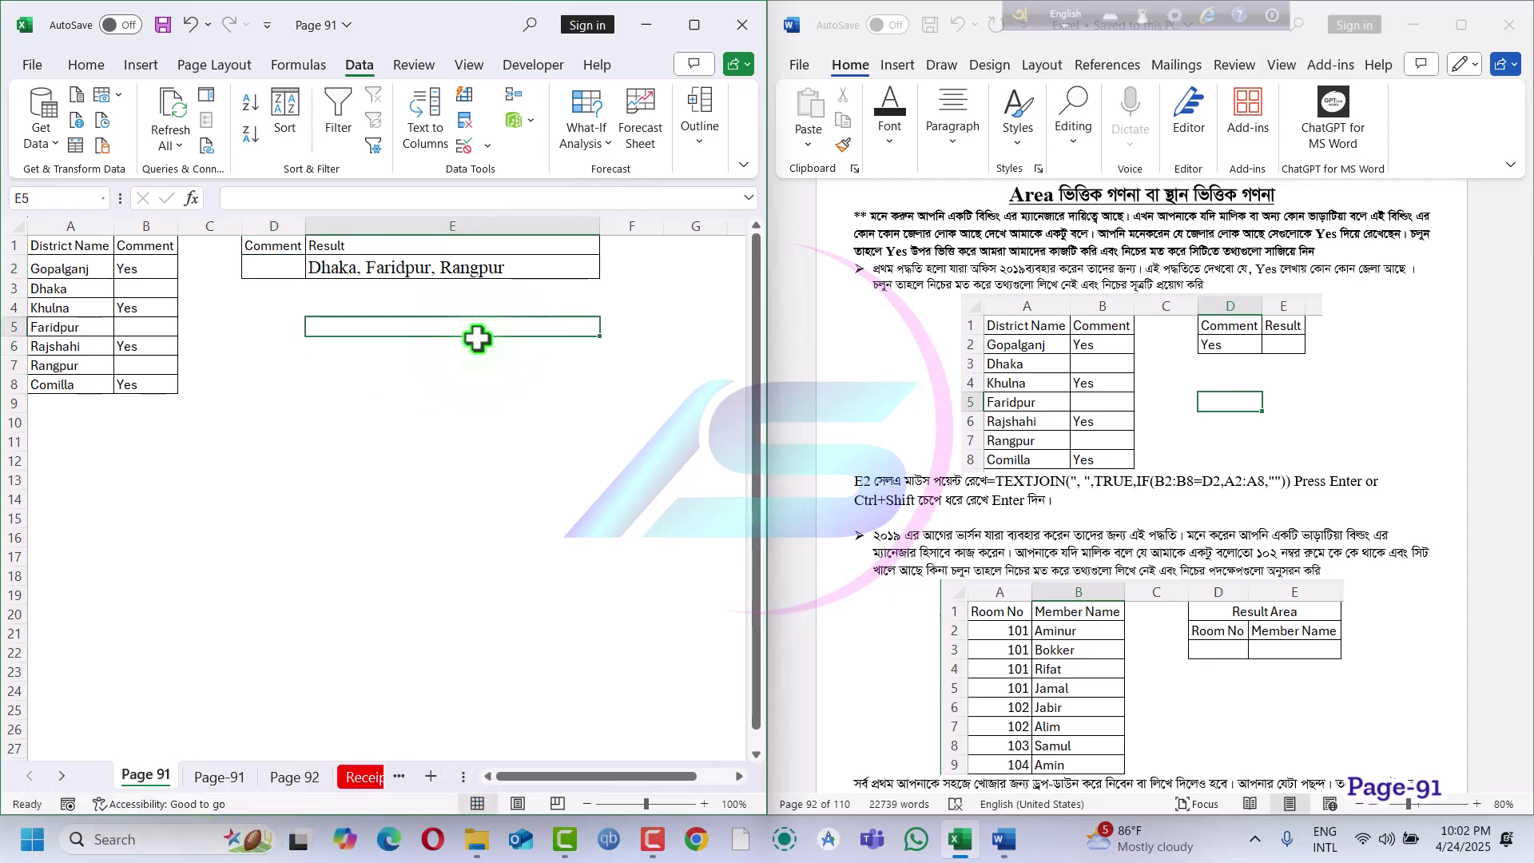
{"action": "left_click", "coordinate": [490, 268]}
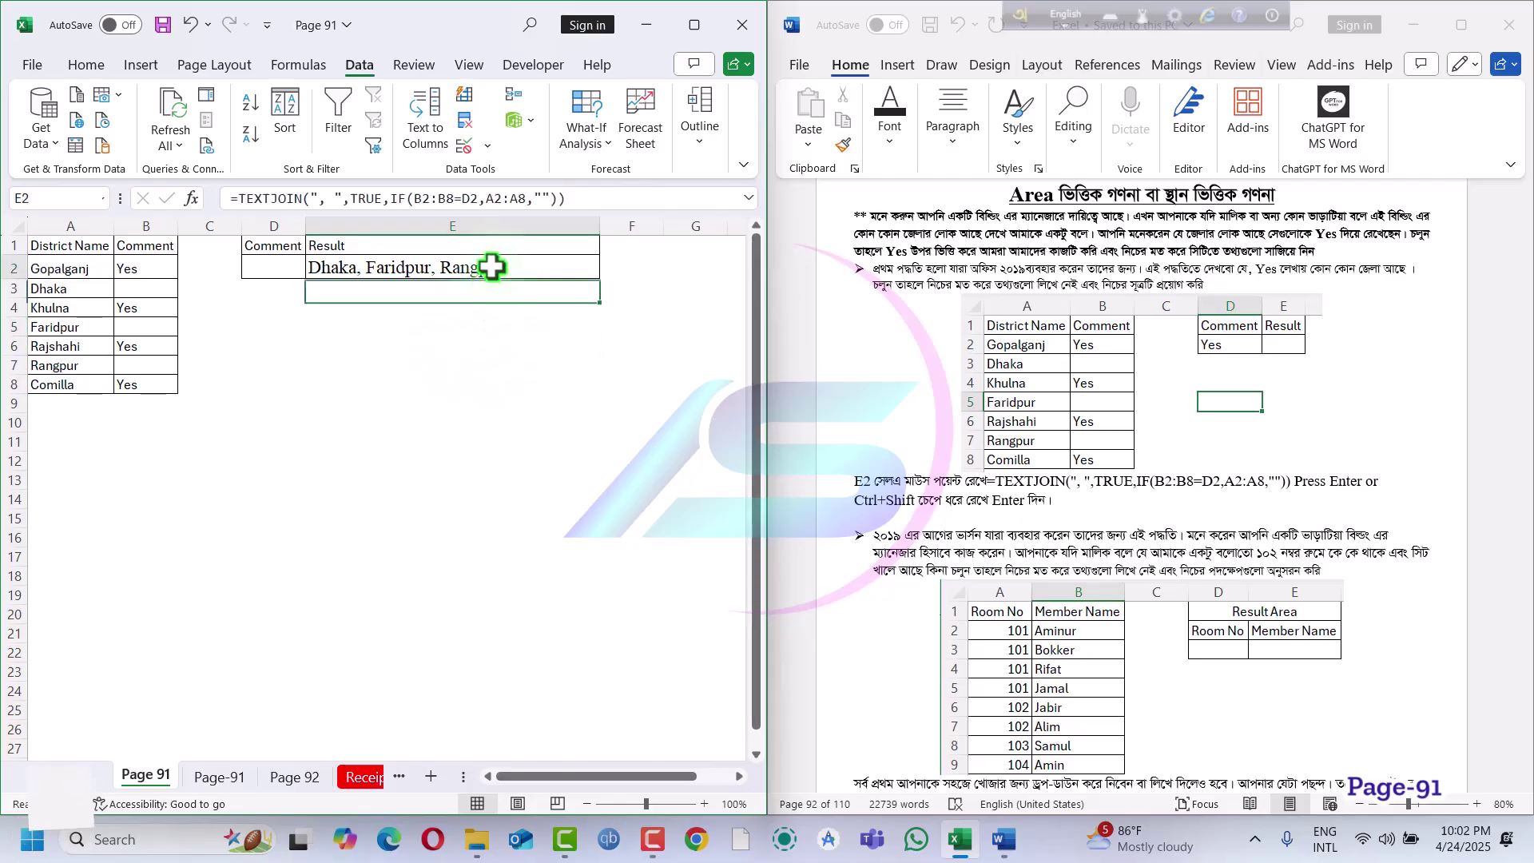
{"action": "key", "text": "Delete"}
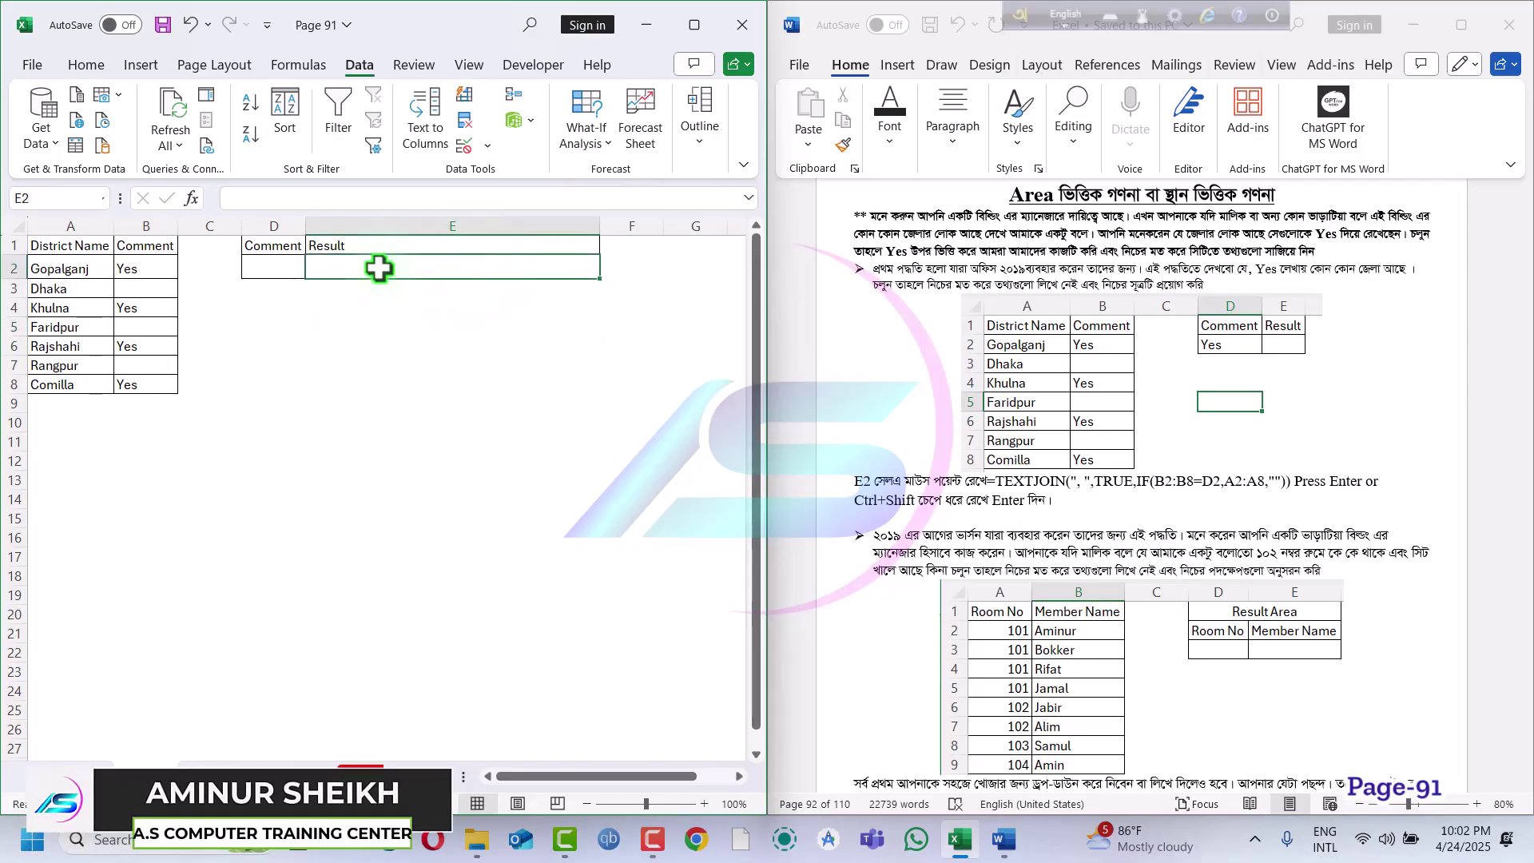
- Enter "Yes" in cell D2 under the Comment heading
{"action": "left_click", "coordinate": [277, 274]}
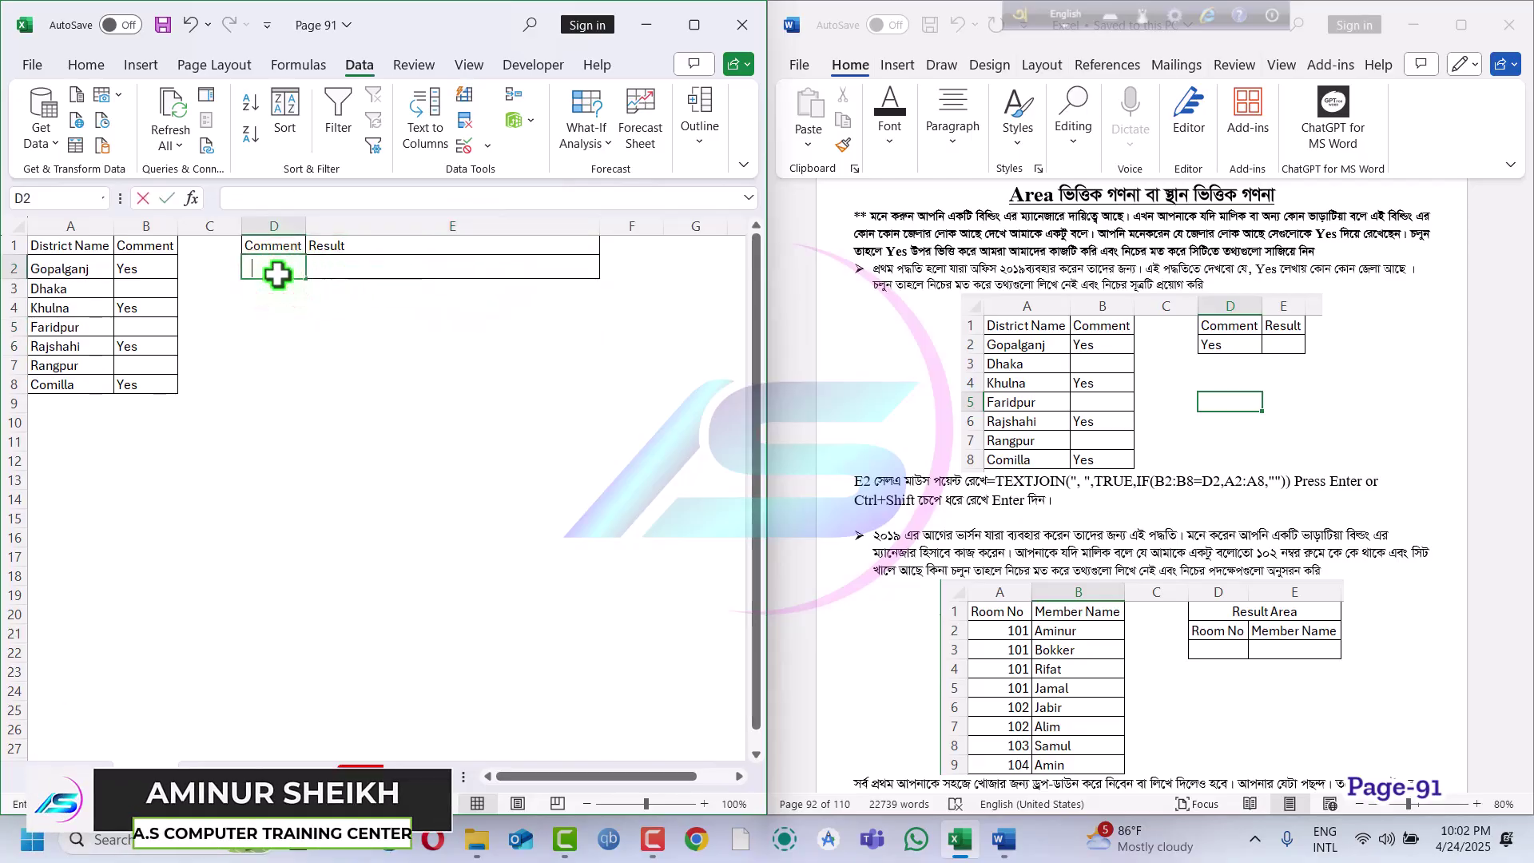
{"action": "type", "text": "Yes"}
{"action": "left_click", "coordinate": [321, 272]}
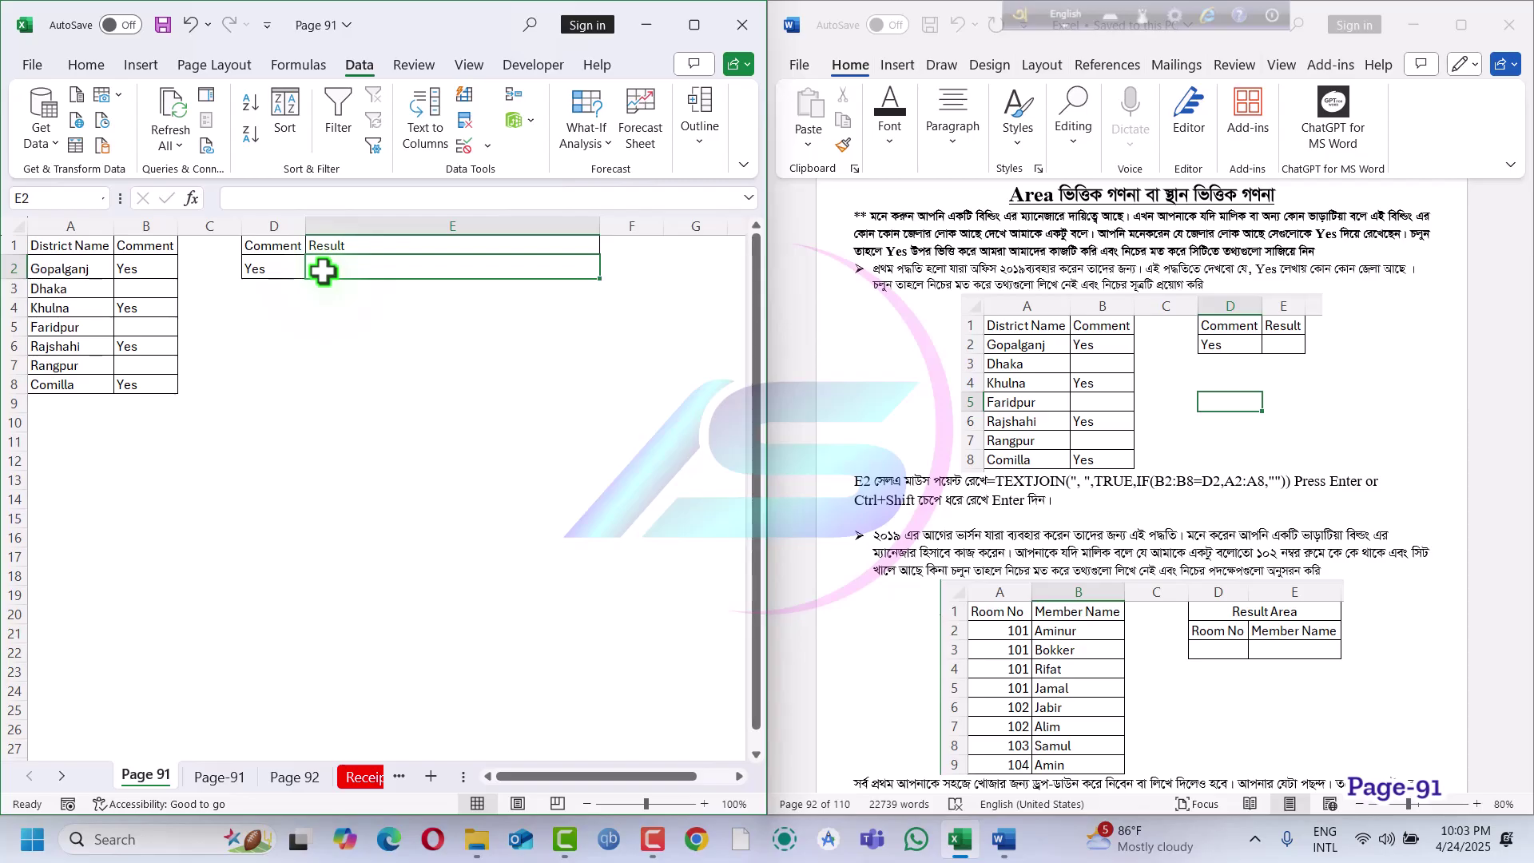
- Start a TEXTJOIN formula in cell E2 with ", " as delimiter and TRUE to ignore empty cells
{"action": "type", "text": "="}
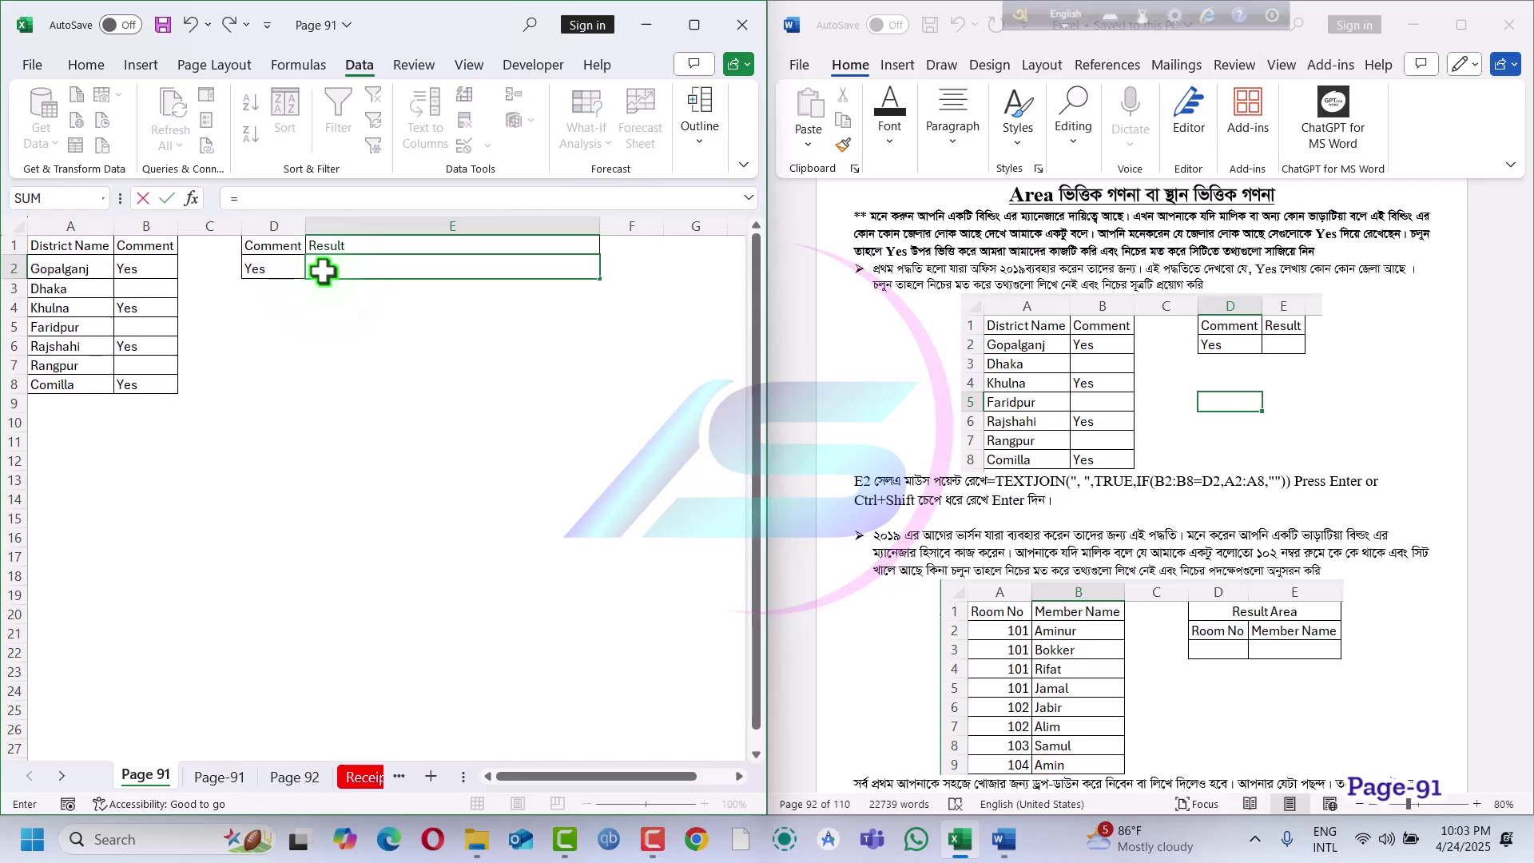
{"action": "type", "text": "text"}
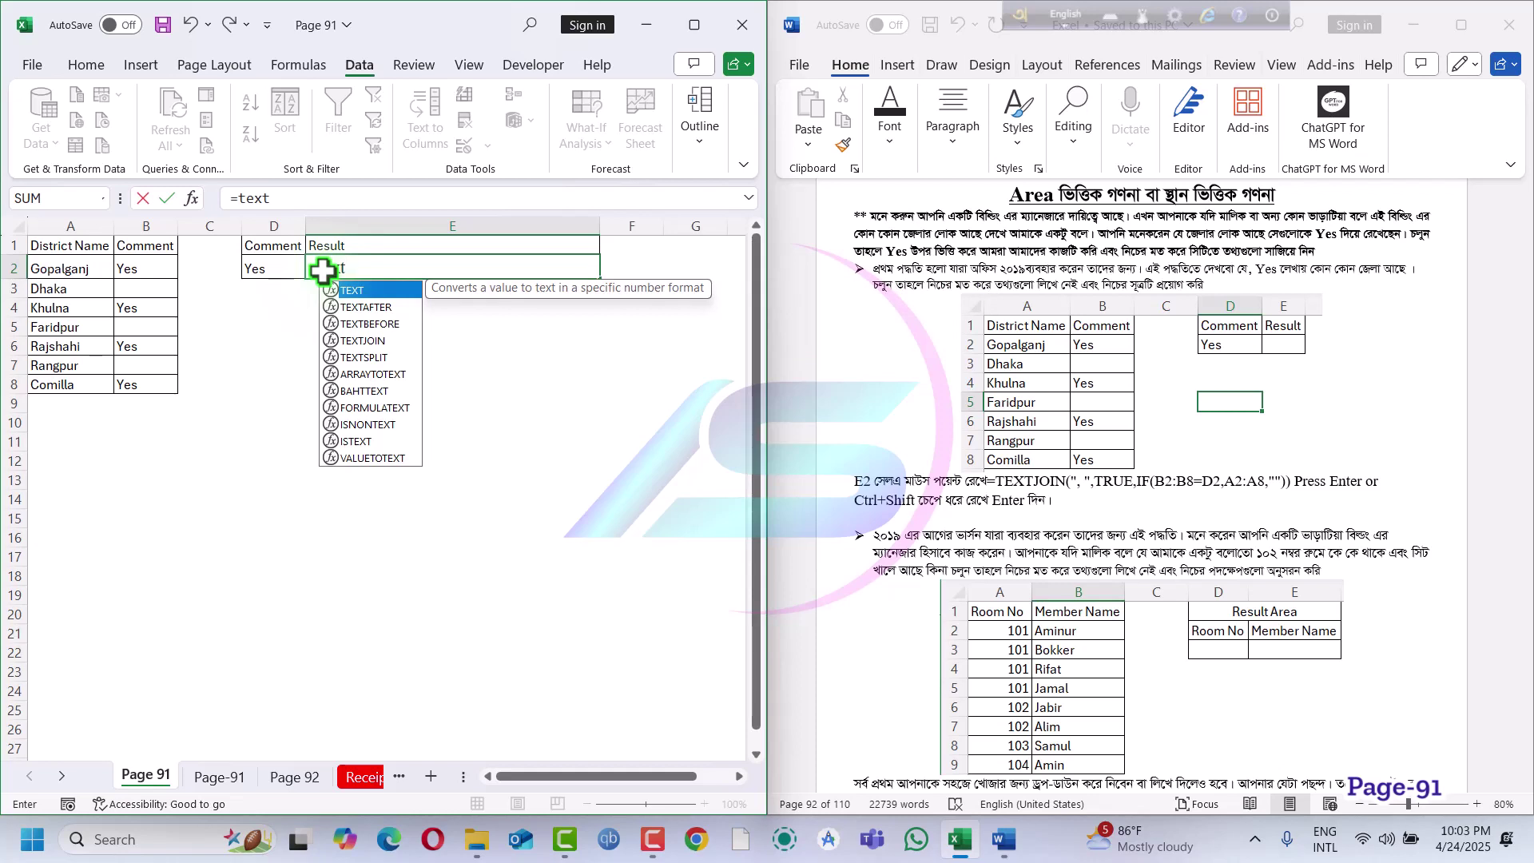
{"action": "key", "text": "Down"}
{"action": "key", "text": "Down"}
{"action": "key", "text": "Down"}
{"action": "key", "text": "Tab"}
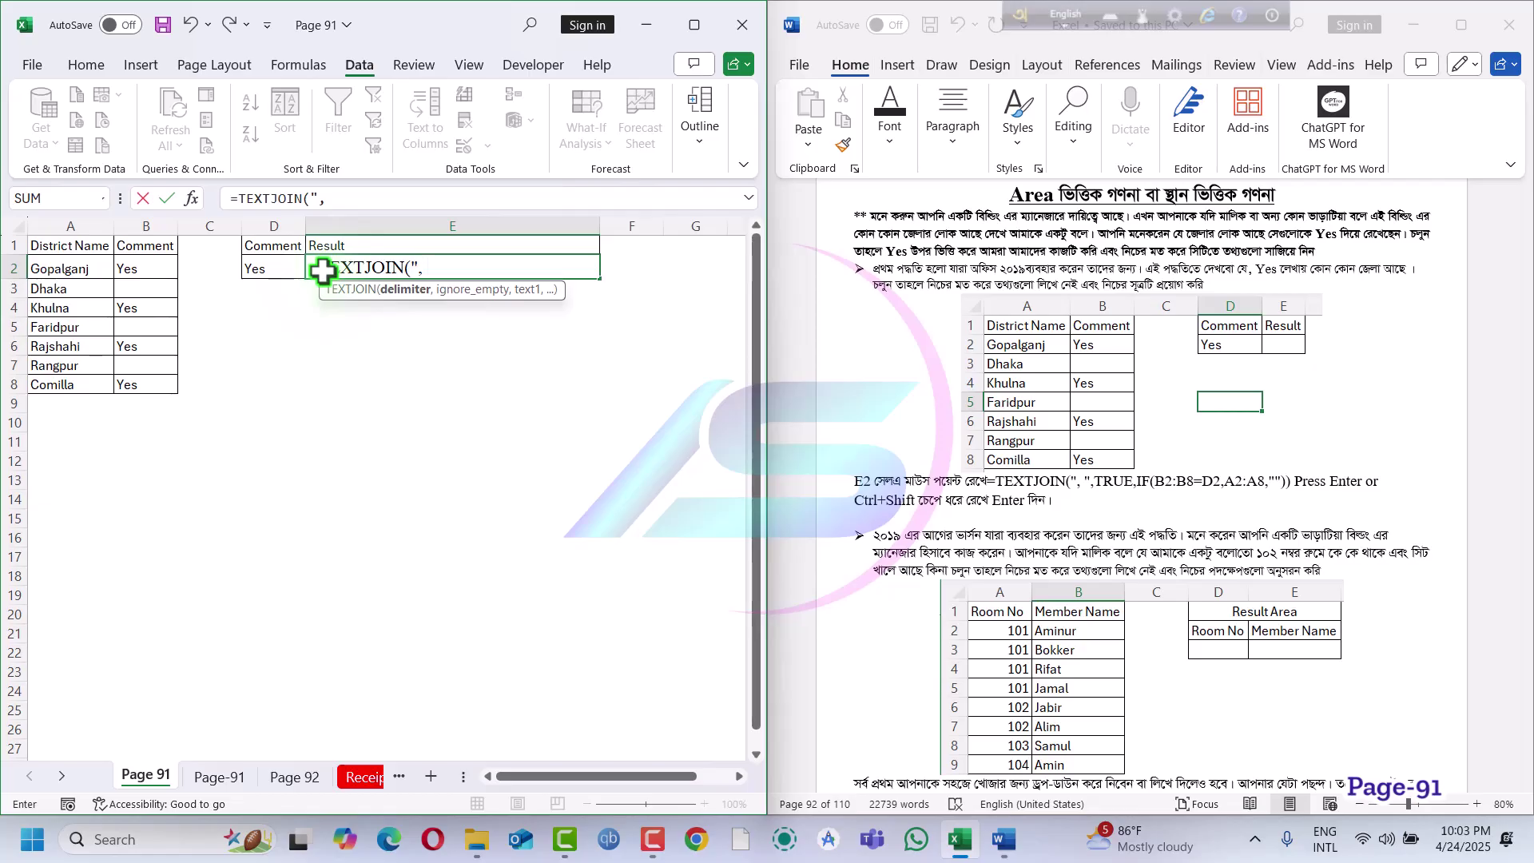
{"action": "type", "text": "\","}
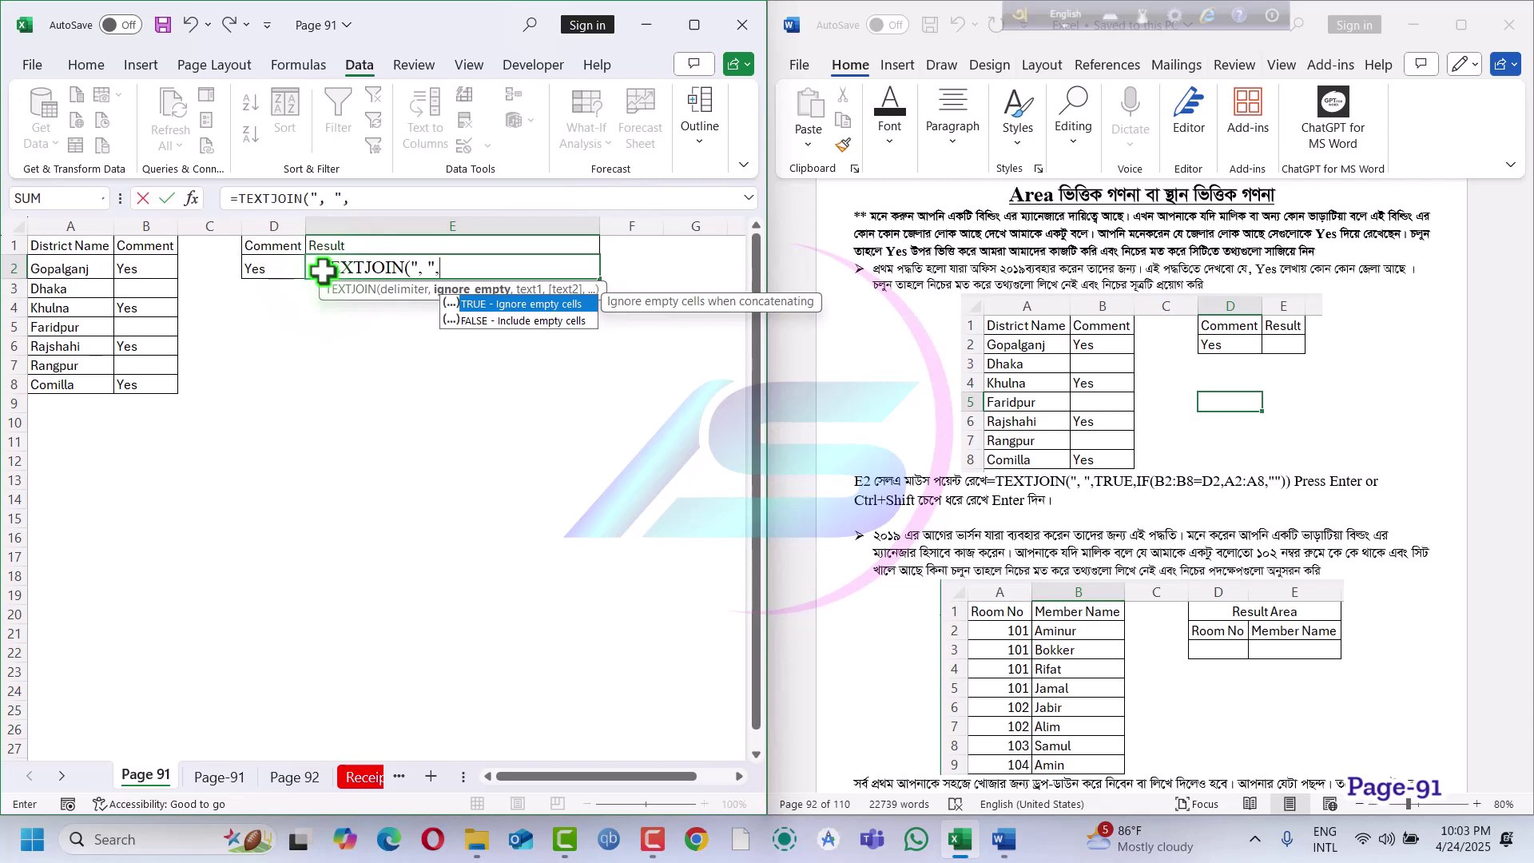
{"action": "key", "text": "Tab"}
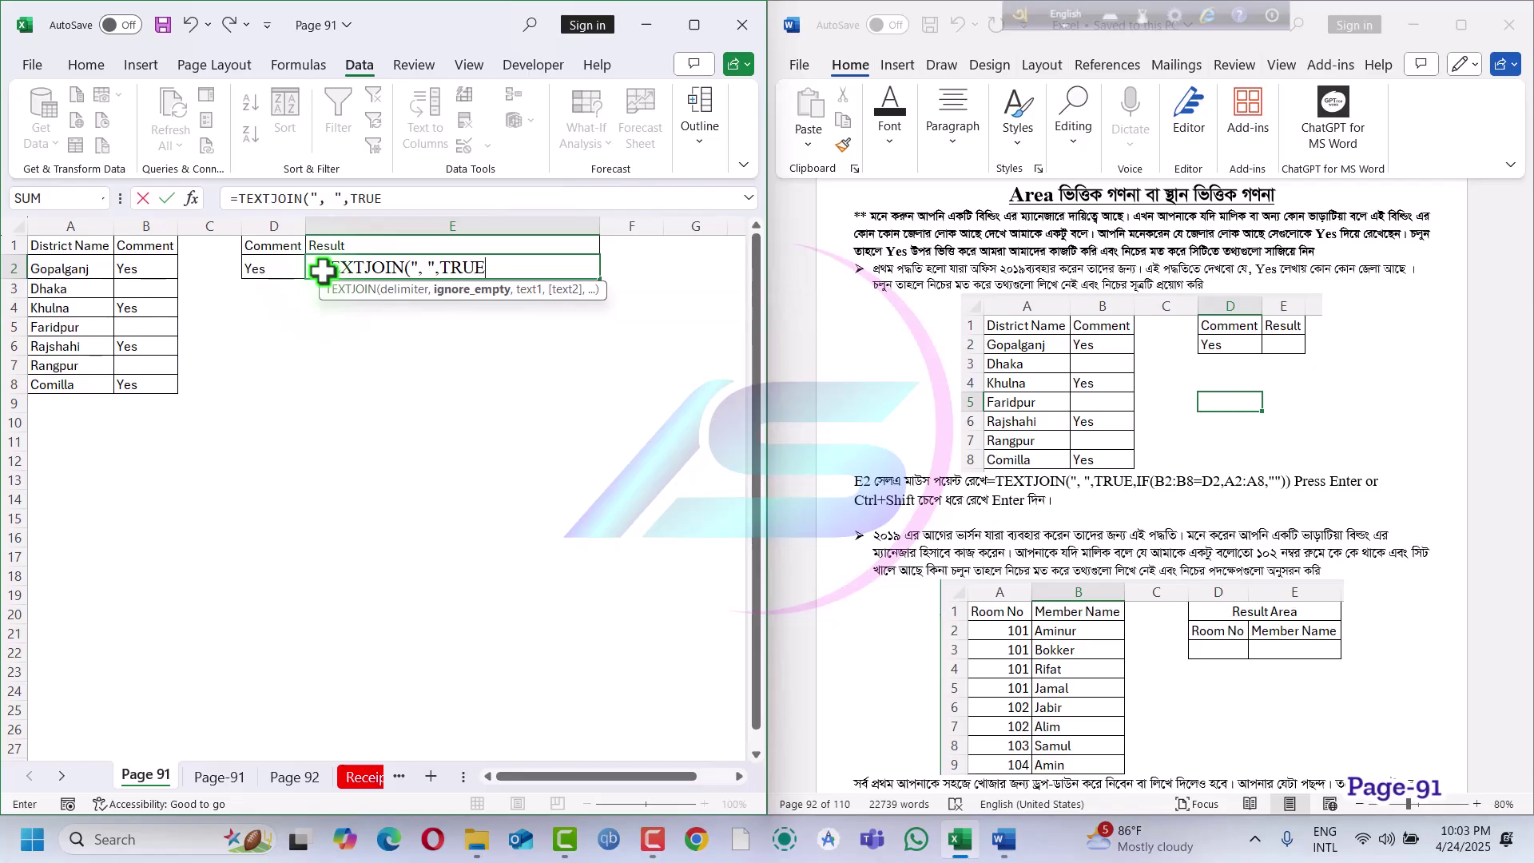
{"action": "type", "text": ","}
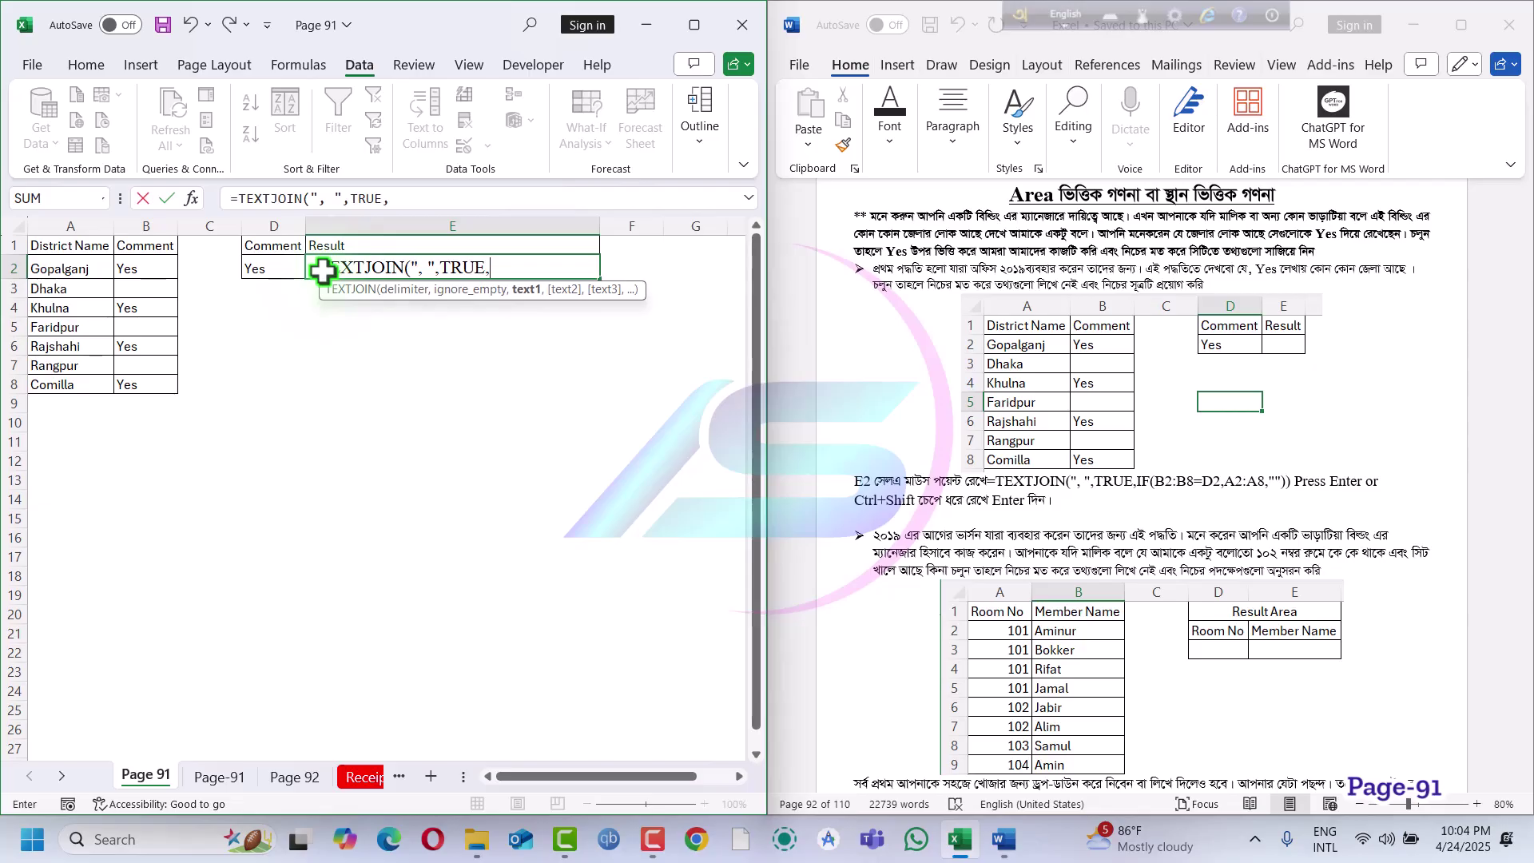
- Nest an IF function as the TEXTJOIN text argument, with the logical test A2:A8=D2
{"action": "type", "text": "if"}
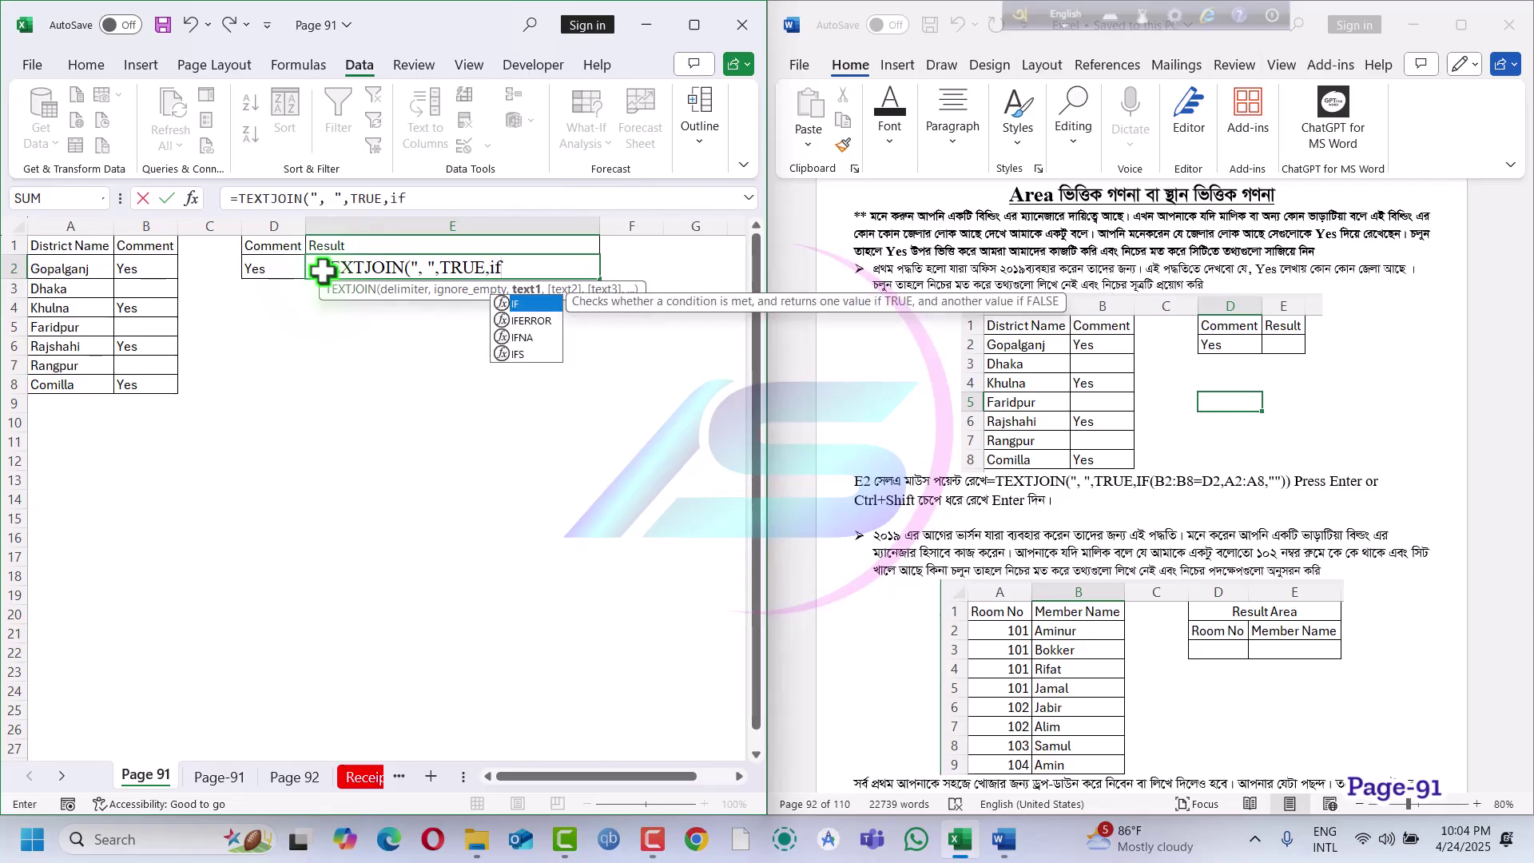
{"action": "key", "text": "Tab"}
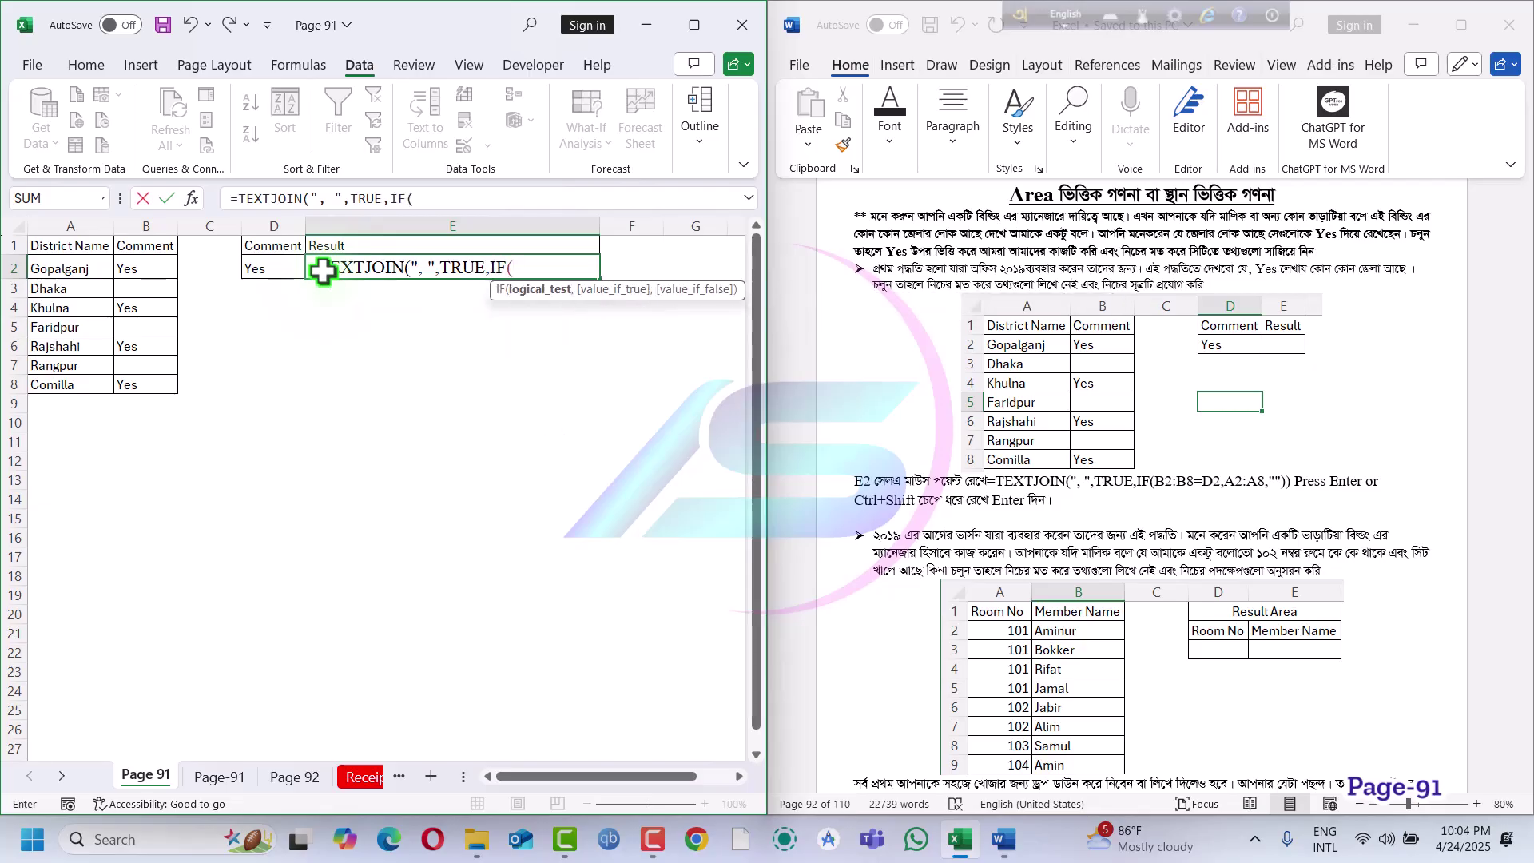
{"action": "left_click", "coordinate": [272, 266]}
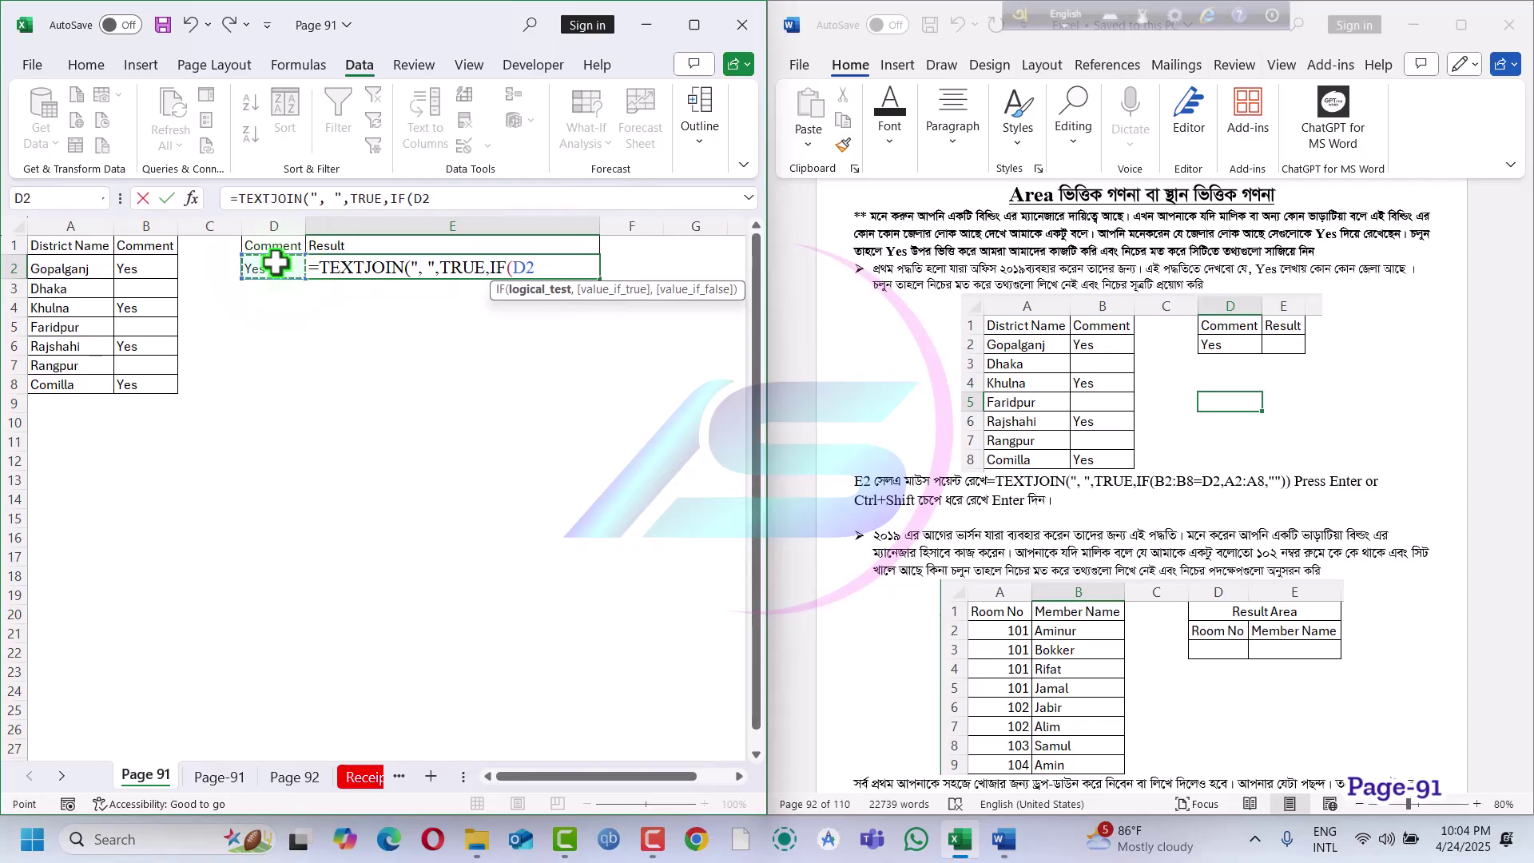
{"action": "key", "text": "BackSpace"}
{"action": "key", "text": "BackSpace"}
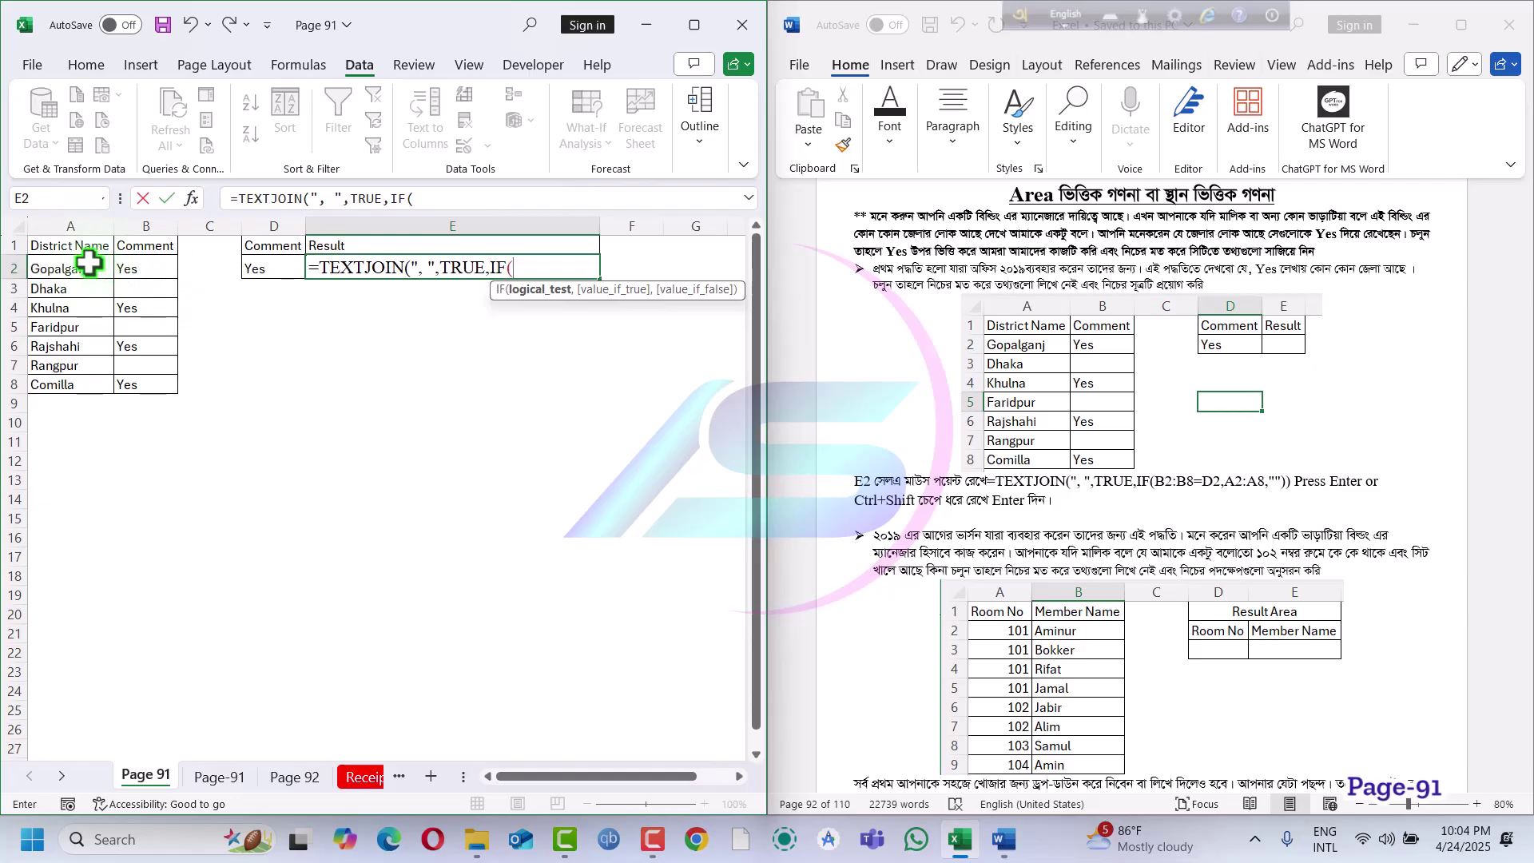
{"action": "left_click_drag", "start_coordinate": [89, 263], "coordinate": [74, 379]}
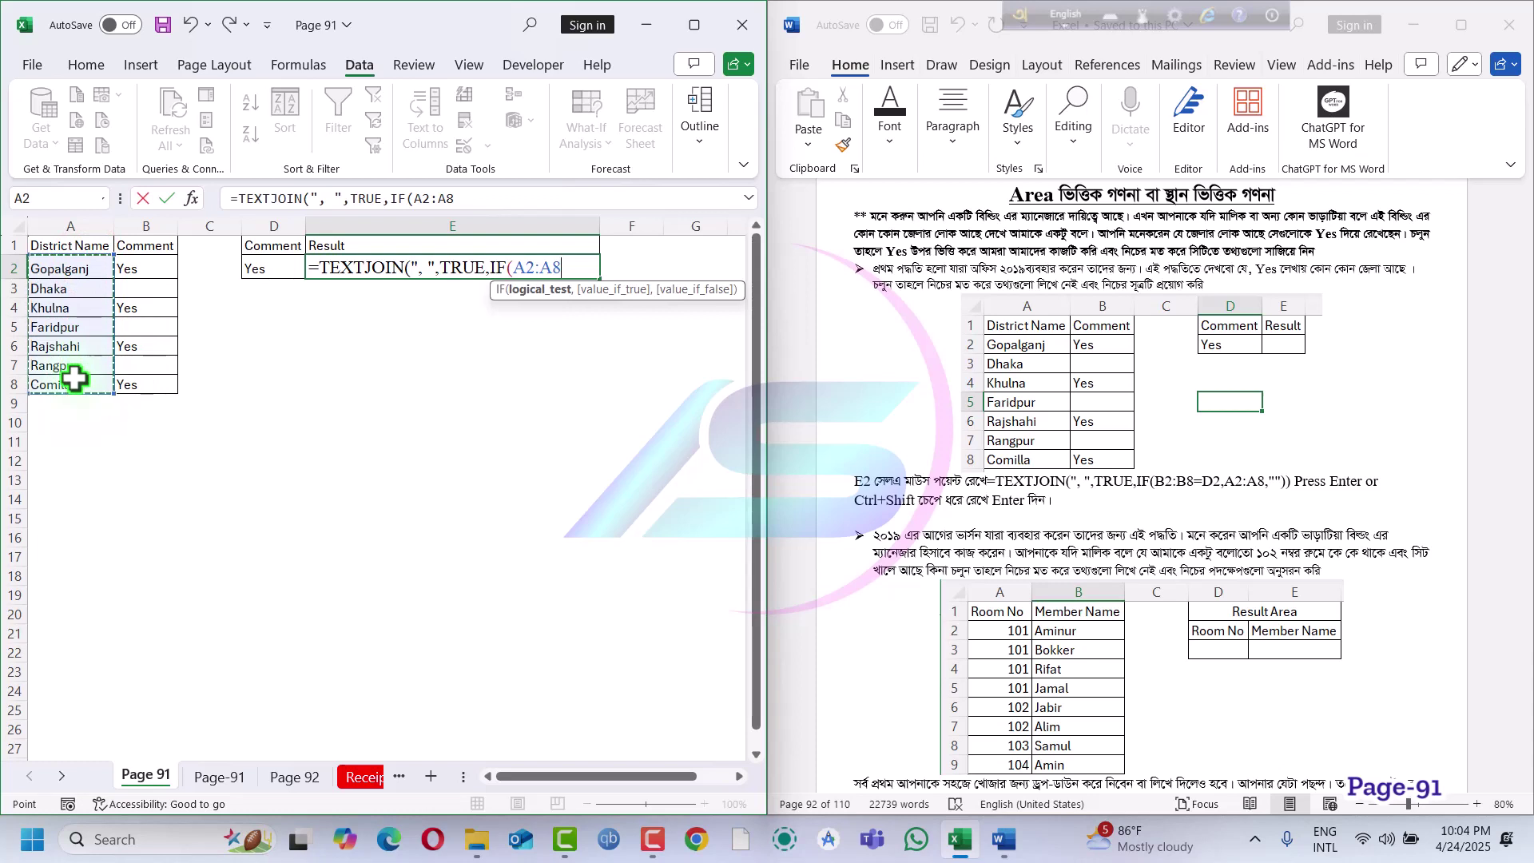
{"action": "type", "text": "="}
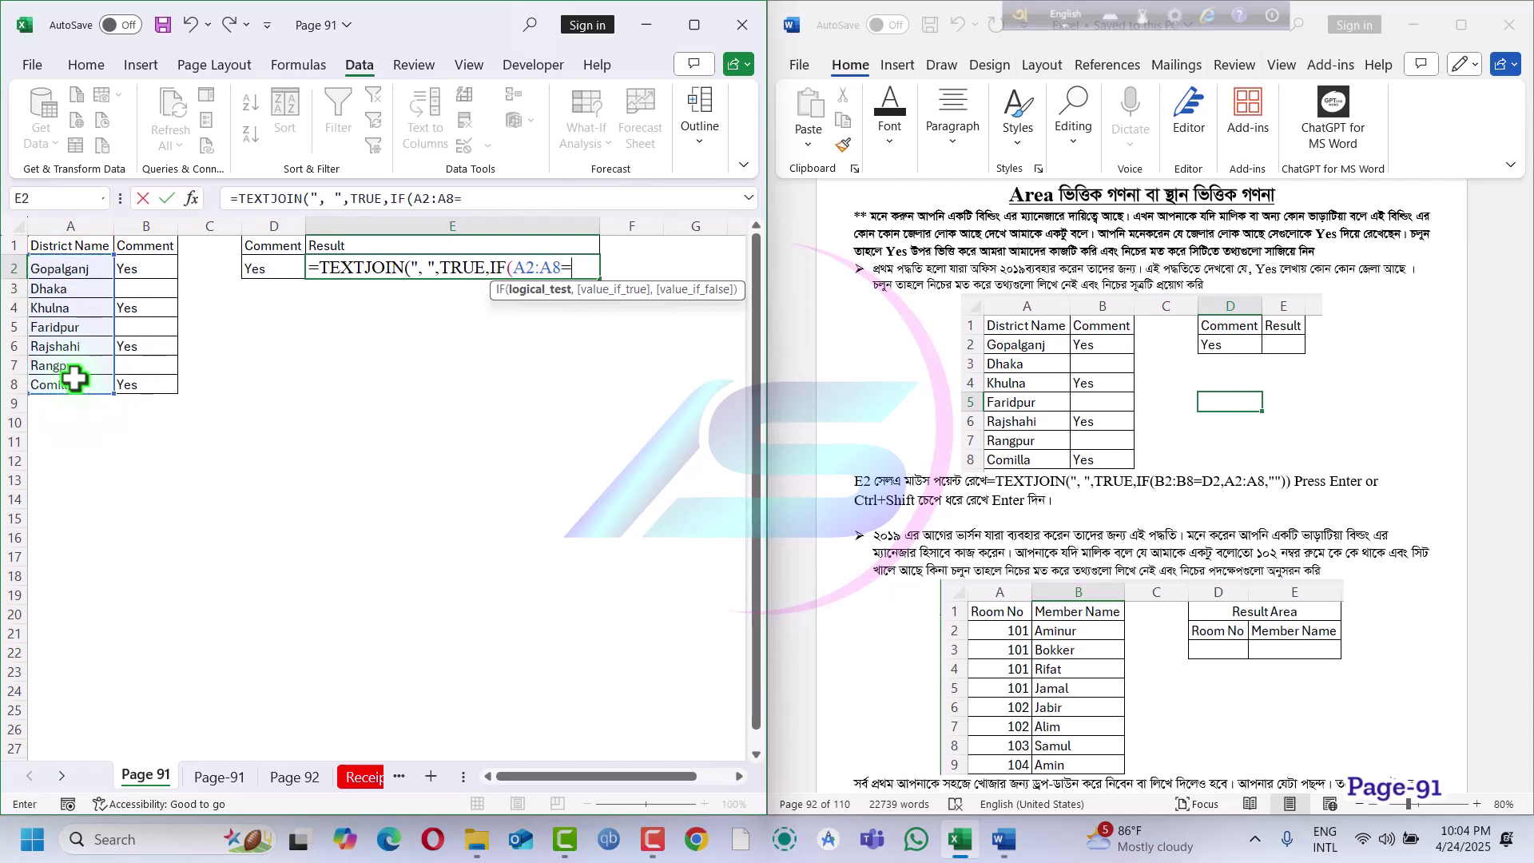
{"action": "left_click", "coordinate": [264, 269]}
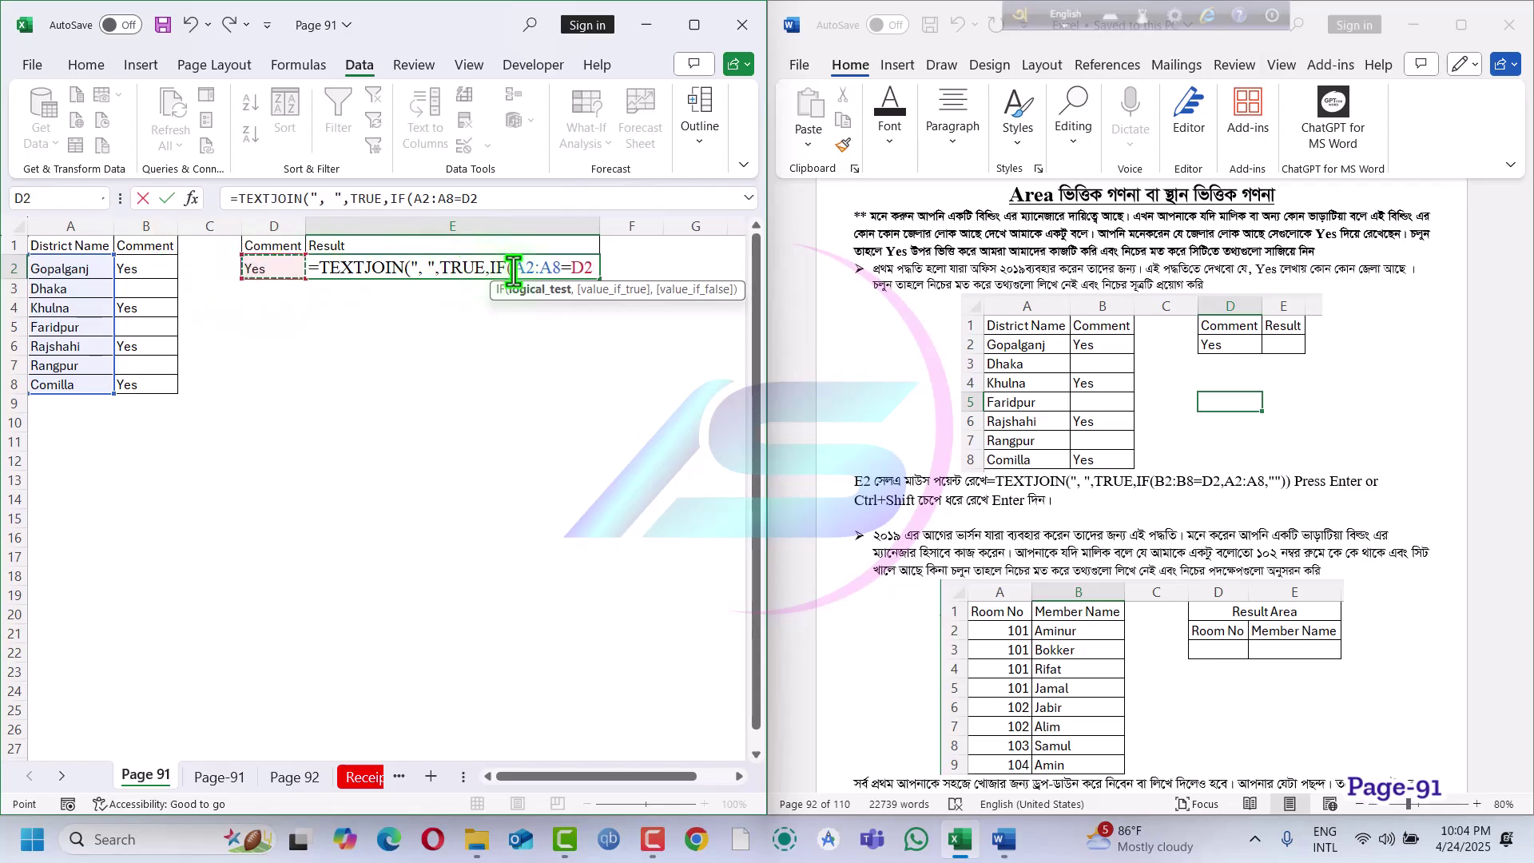
- Replace the range A2:A8 in the IF logical test with the comment range B2:B8
{"action": "left_click", "coordinate": [557, 271]}
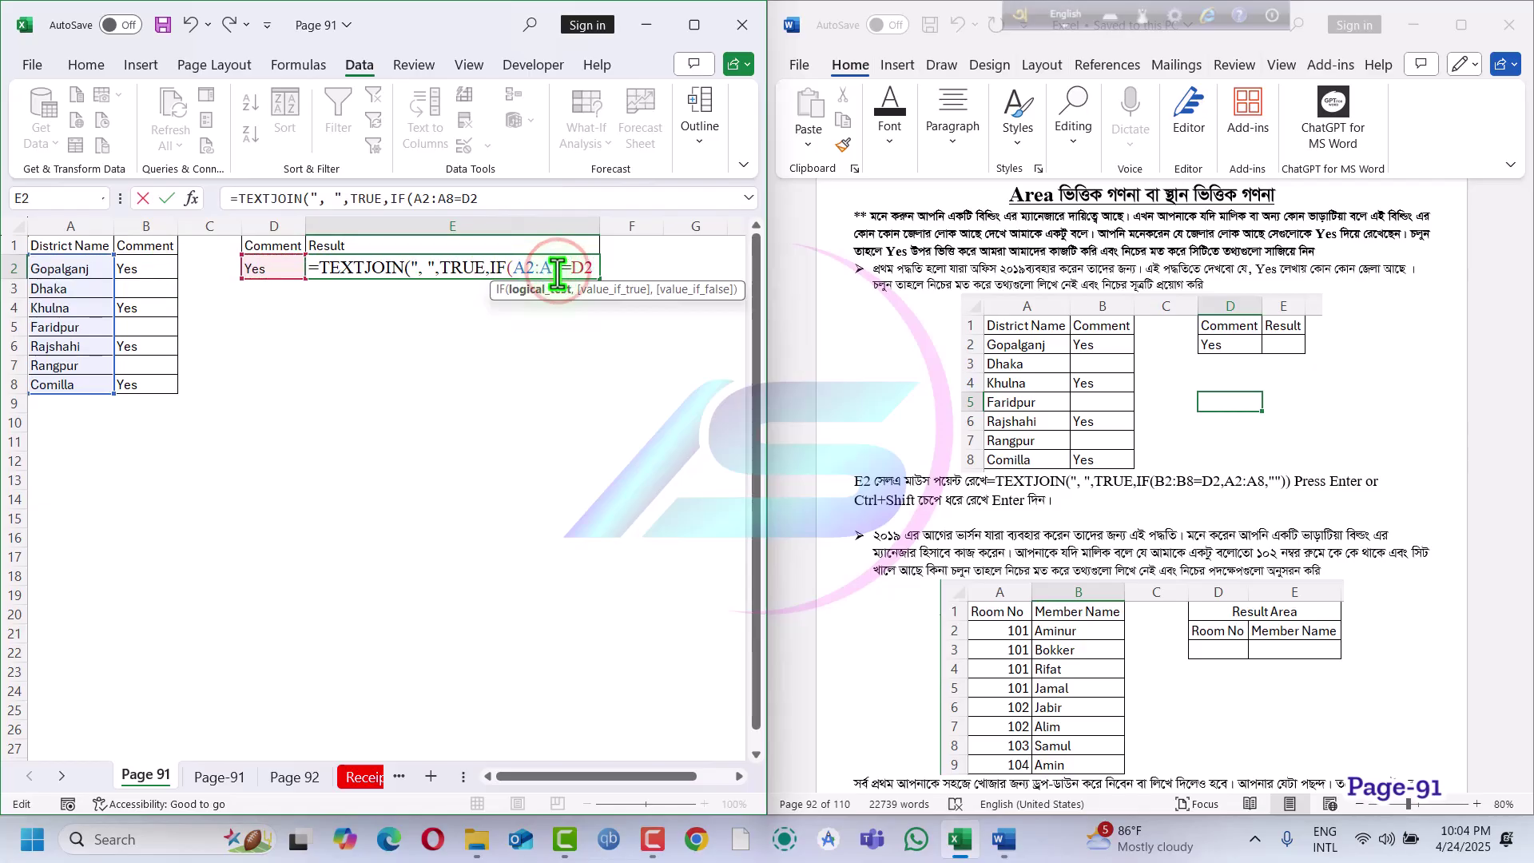
{"action": "key", "text": "BackSpace"}
{"action": "key", "text": "BackSpace"}
{"action": "key", "text": "BackSpace"}
{"action": "key", "text": "BackSpace"}
{"action": "key", "text": "BackSpace"}
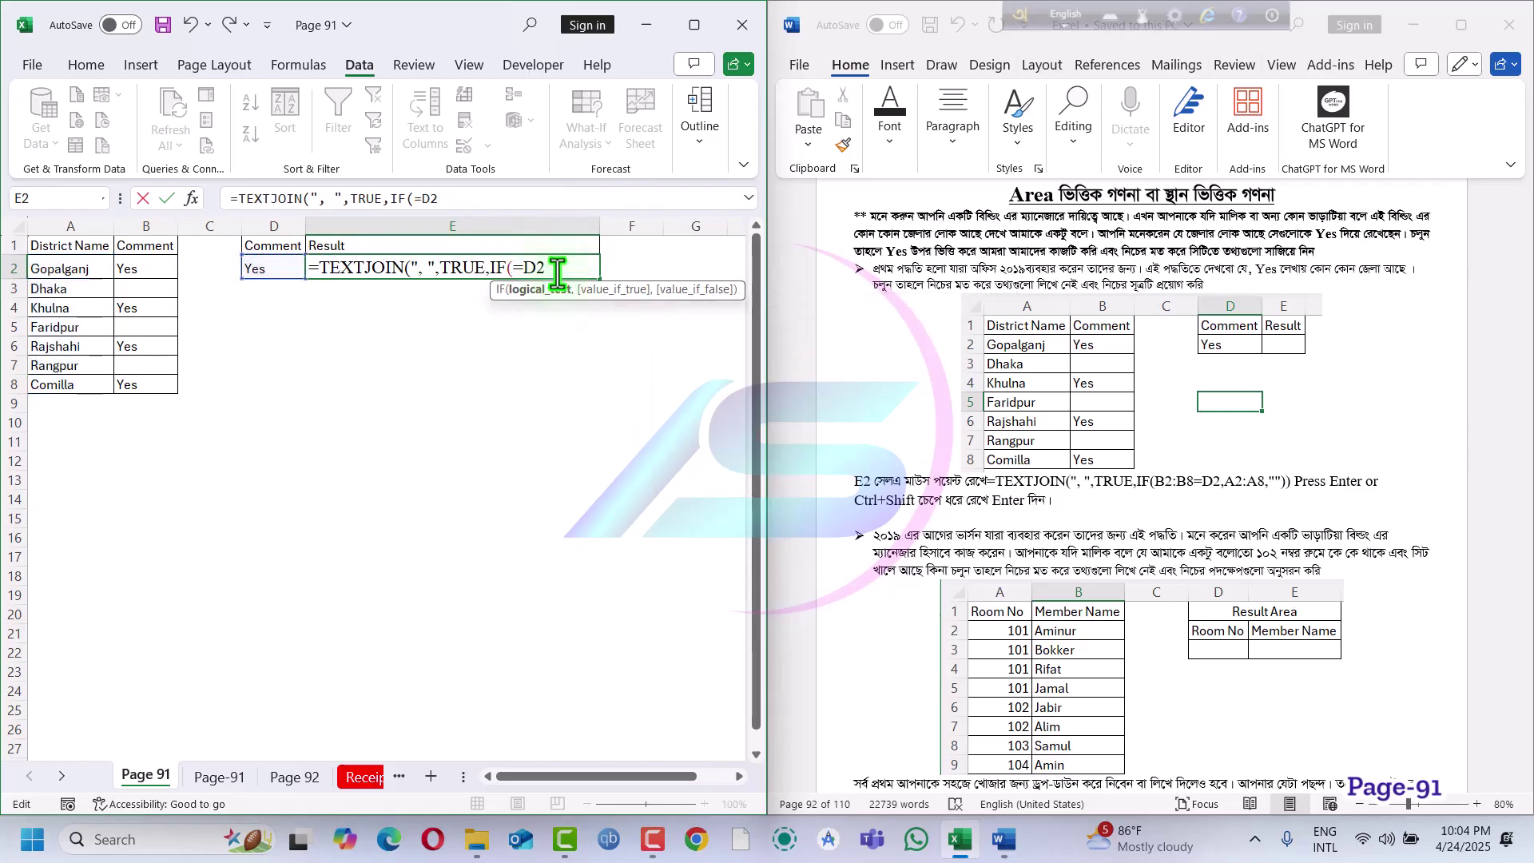
{"action": "left_click_drag", "start_coordinate": [150, 269], "coordinate": [151, 384]}
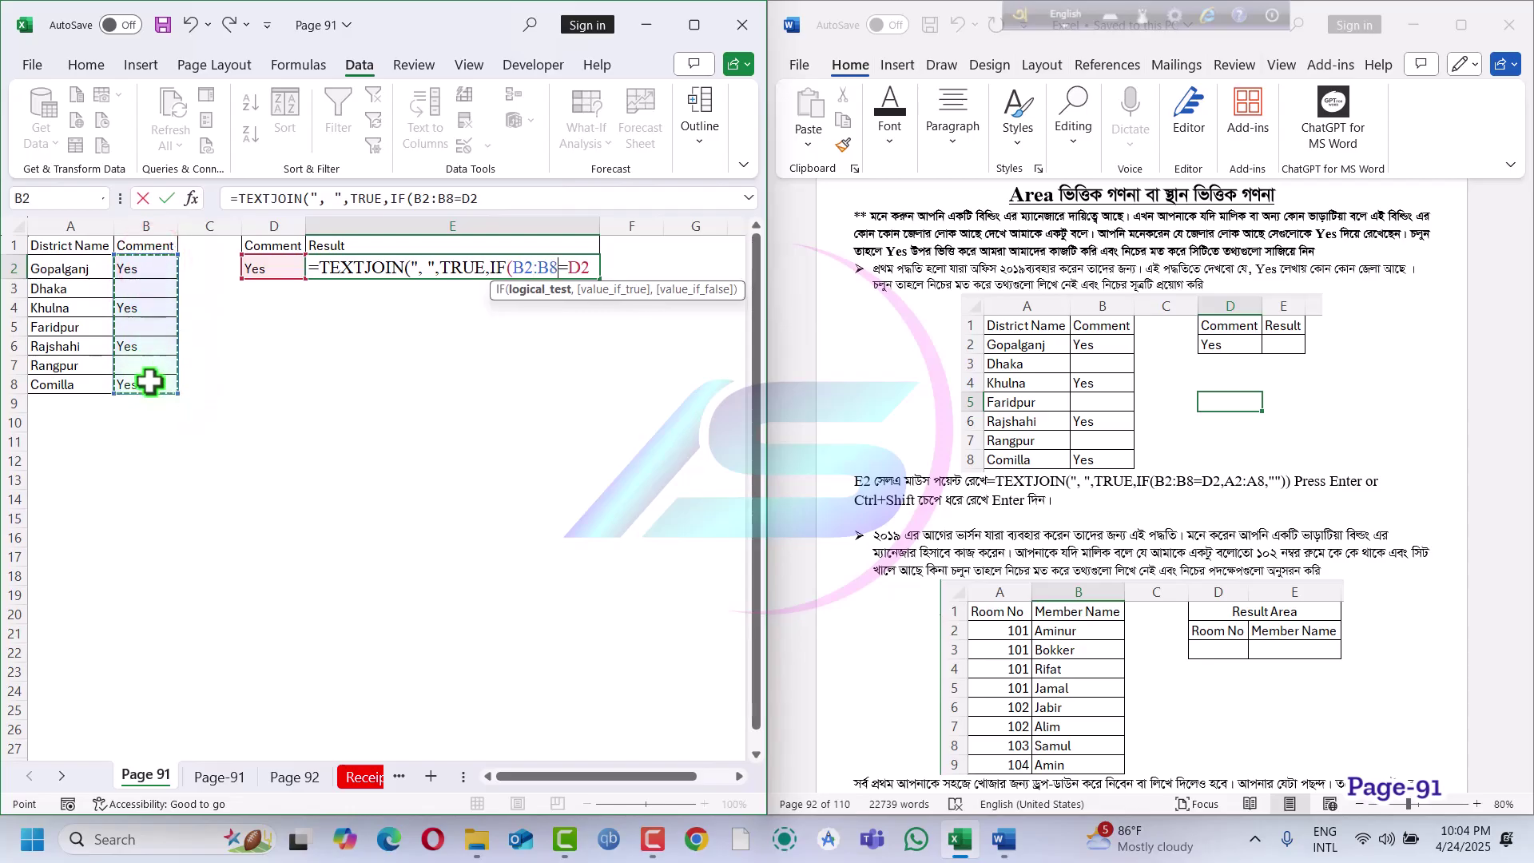
- Complete the IF in E2 with A2:A8 as the value if true and "" as the value if false, and enter the formula
{"action": "left_click", "coordinate": [588, 272]}
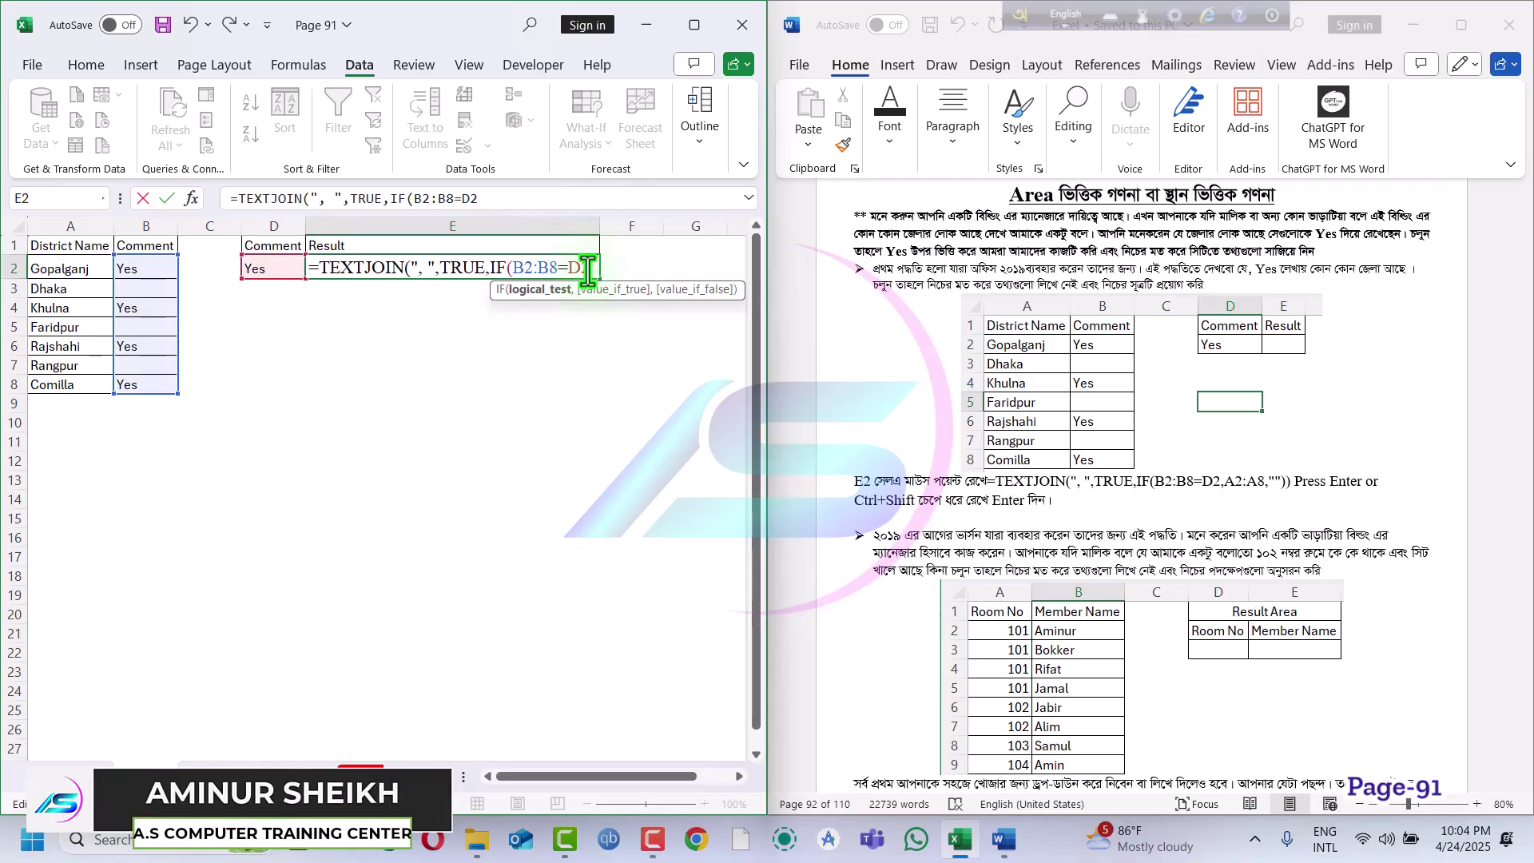
{"action": "type", "text": ","}
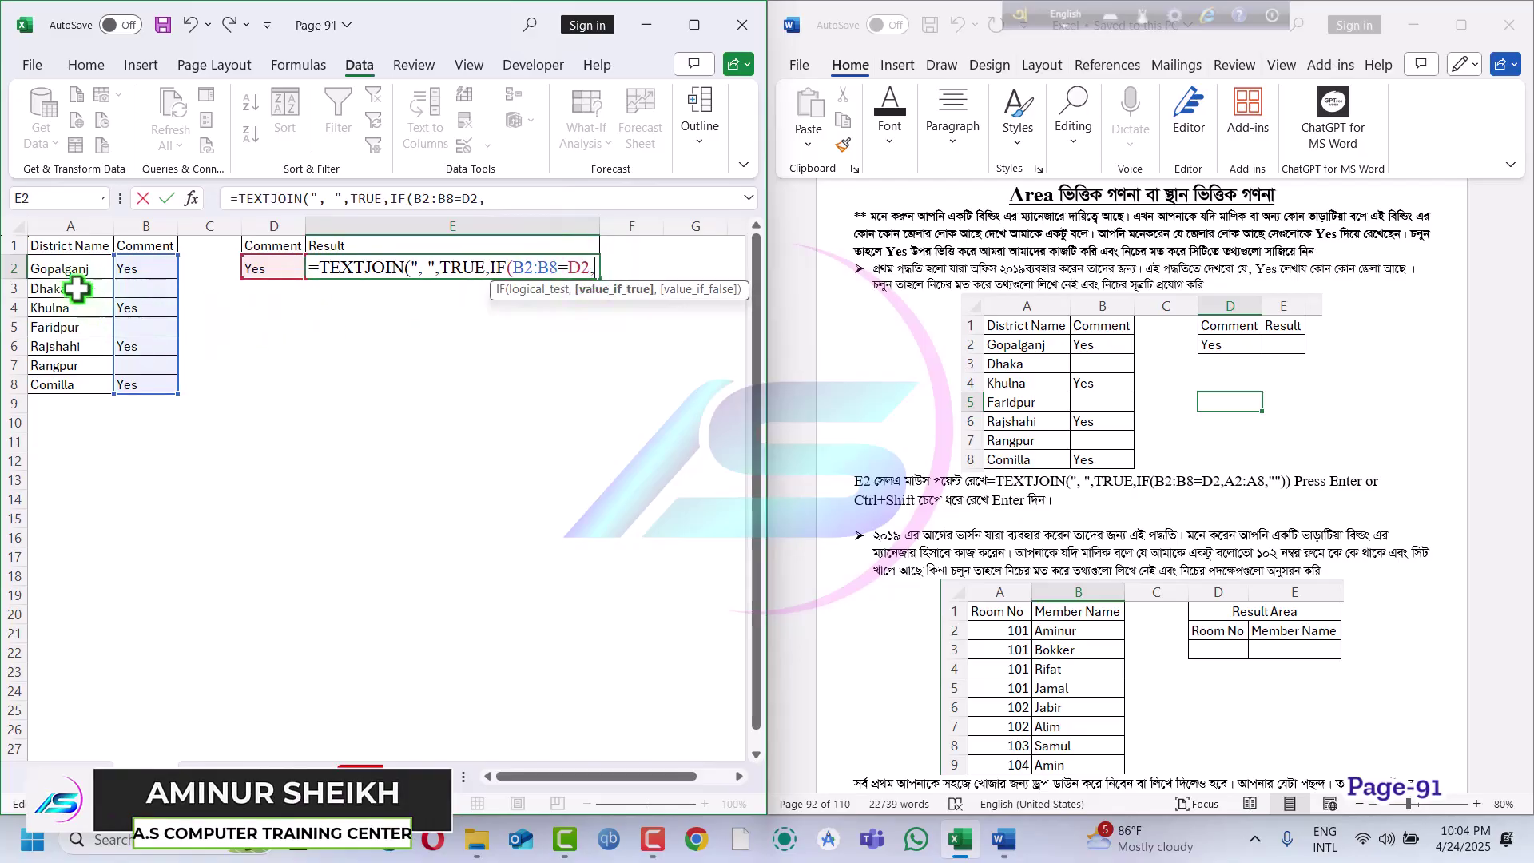
{"action": "left_click_drag", "start_coordinate": [71, 265], "coordinate": [61, 386]}
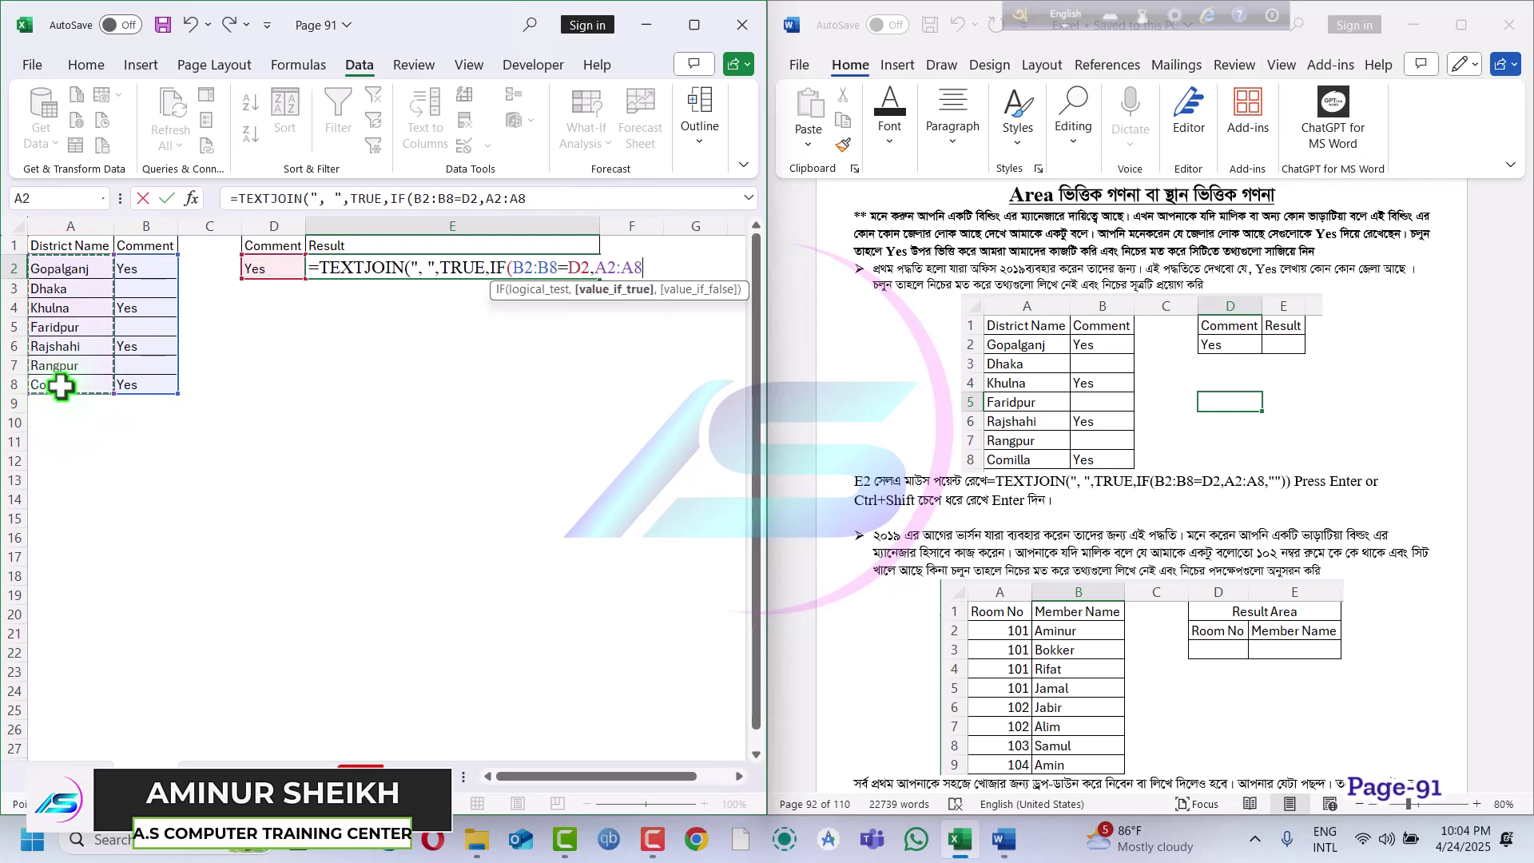
{"action": "type", "text": ","}
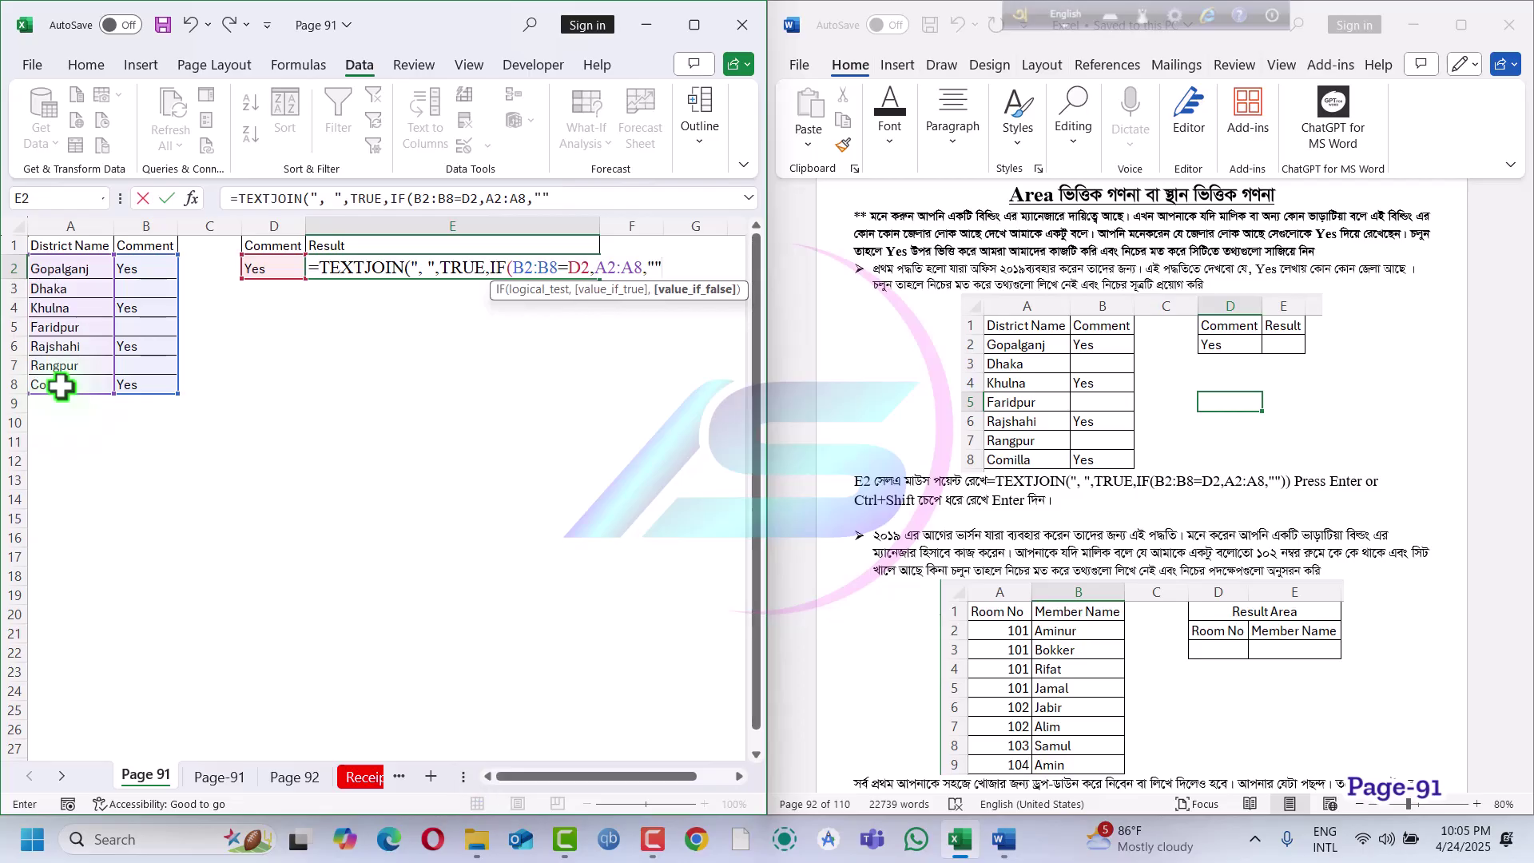
{"action": "key", "text": "Return"}
{"action": "key", "text": "Return"}
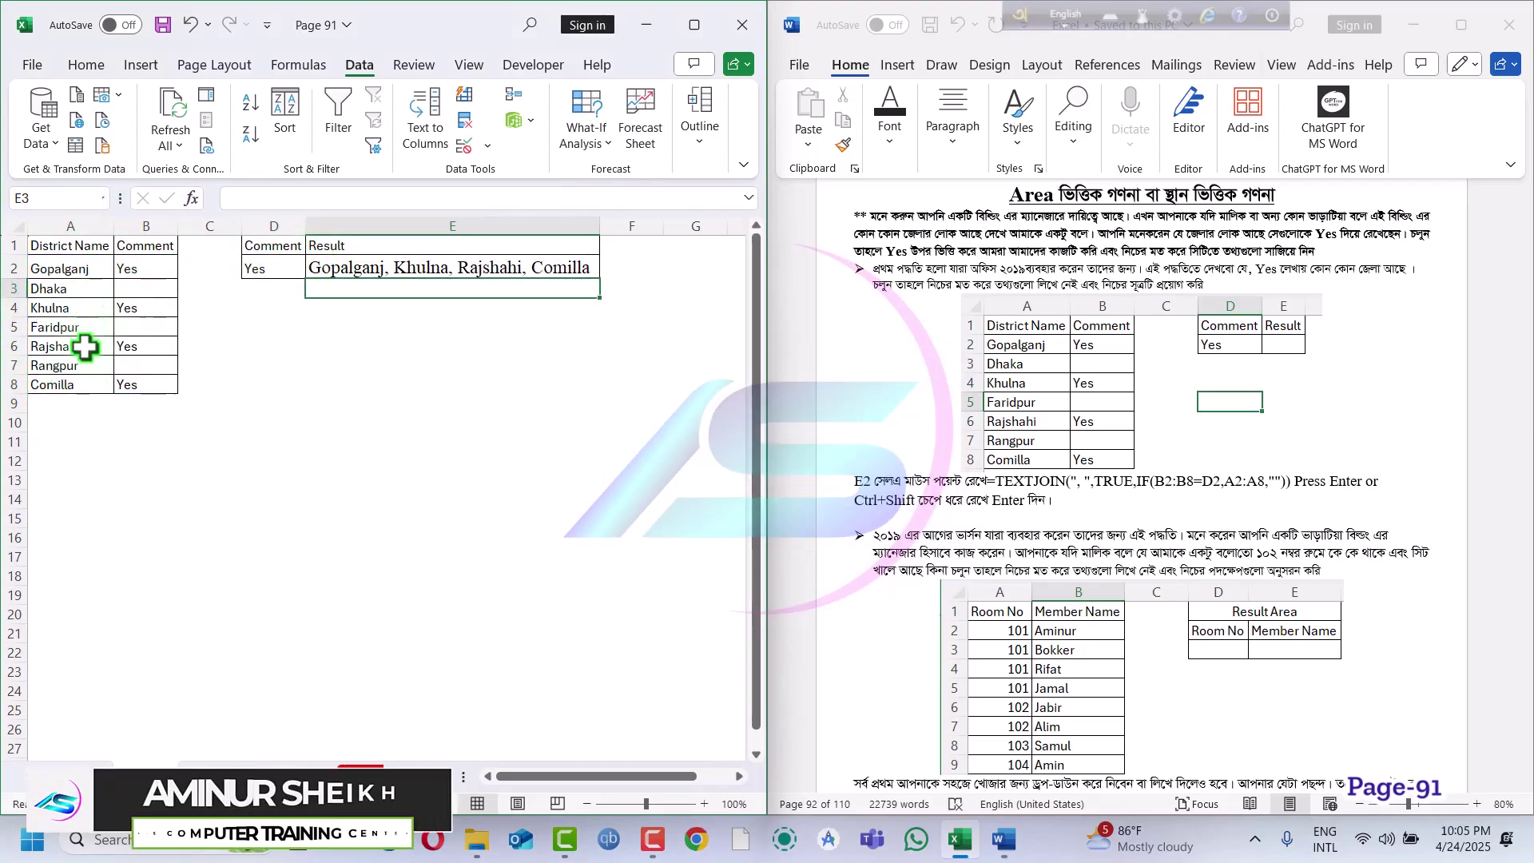
- Test the E2 formula by clearing the comment in D2, and undo the deletion
{"action": "left_click", "coordinate": [272, 283]}
{"action": "left_click", "coordinate": [273, 270]}
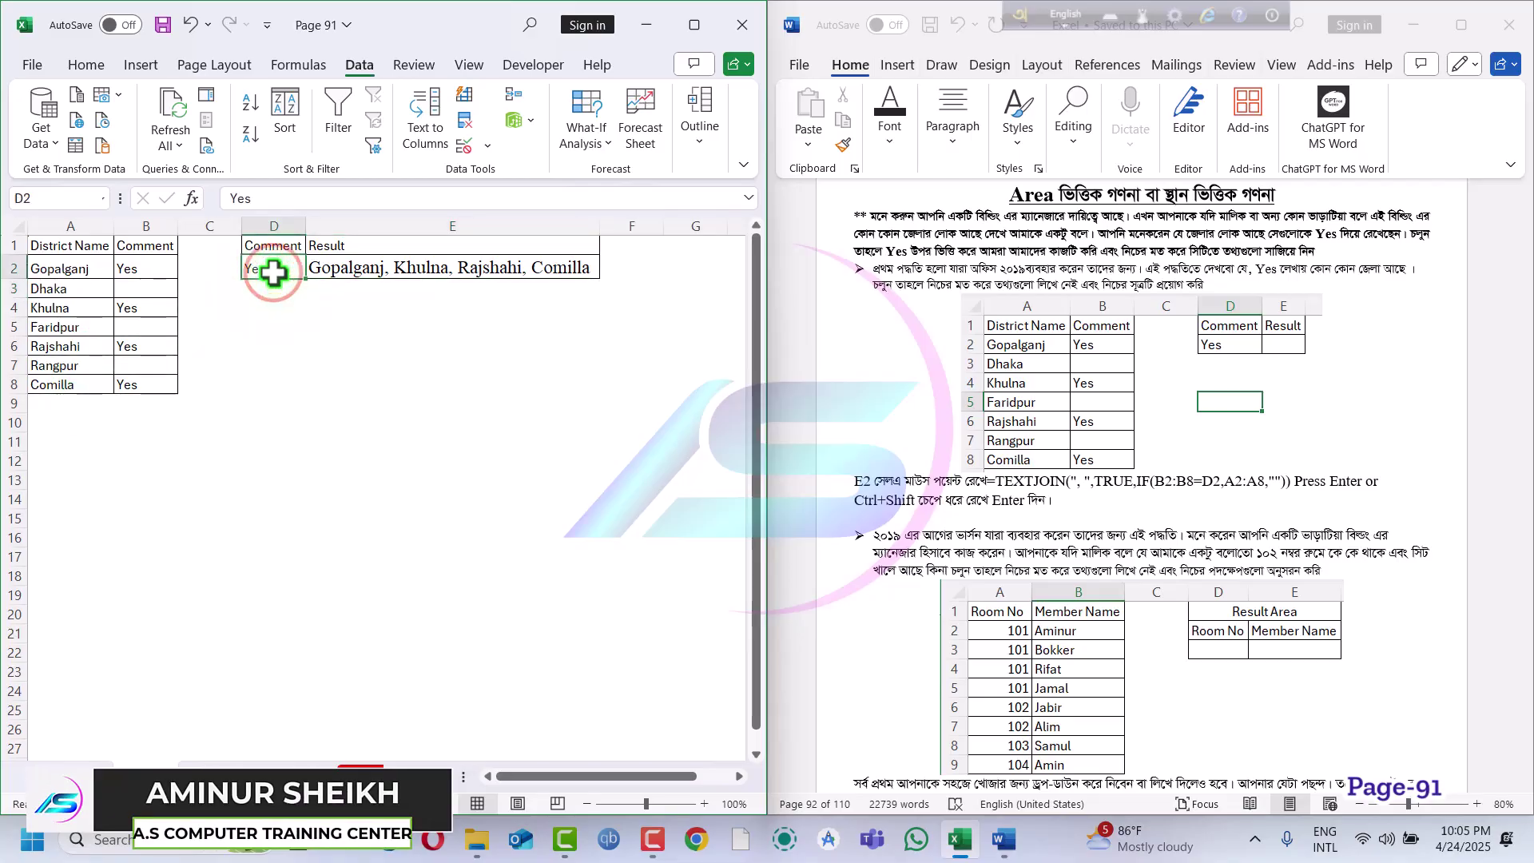
{"action": "key", "text": "Delete"}
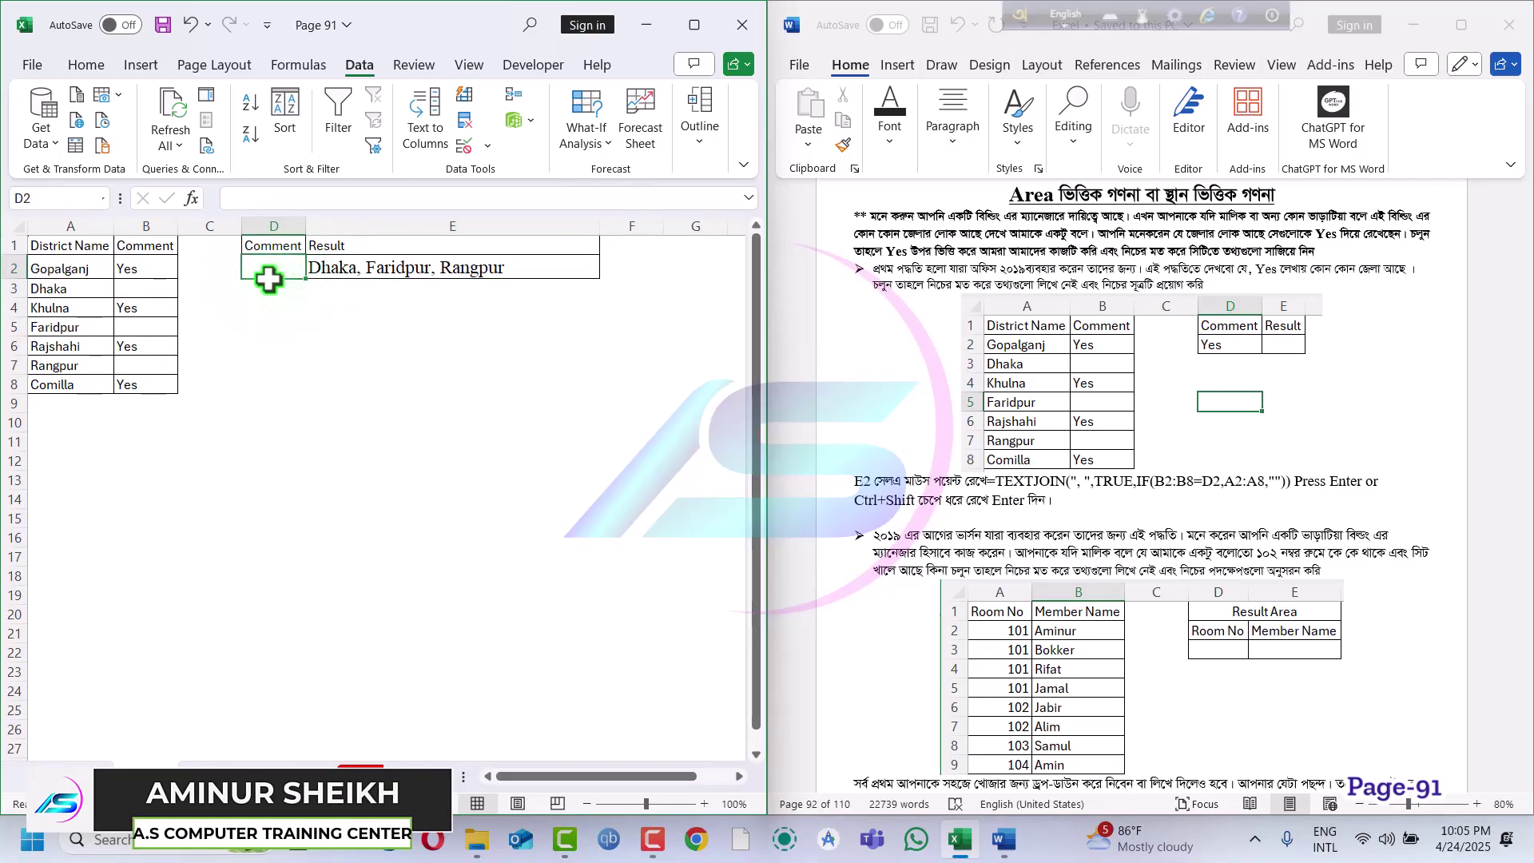
{"action": "key", "text": "ctrl+z"}
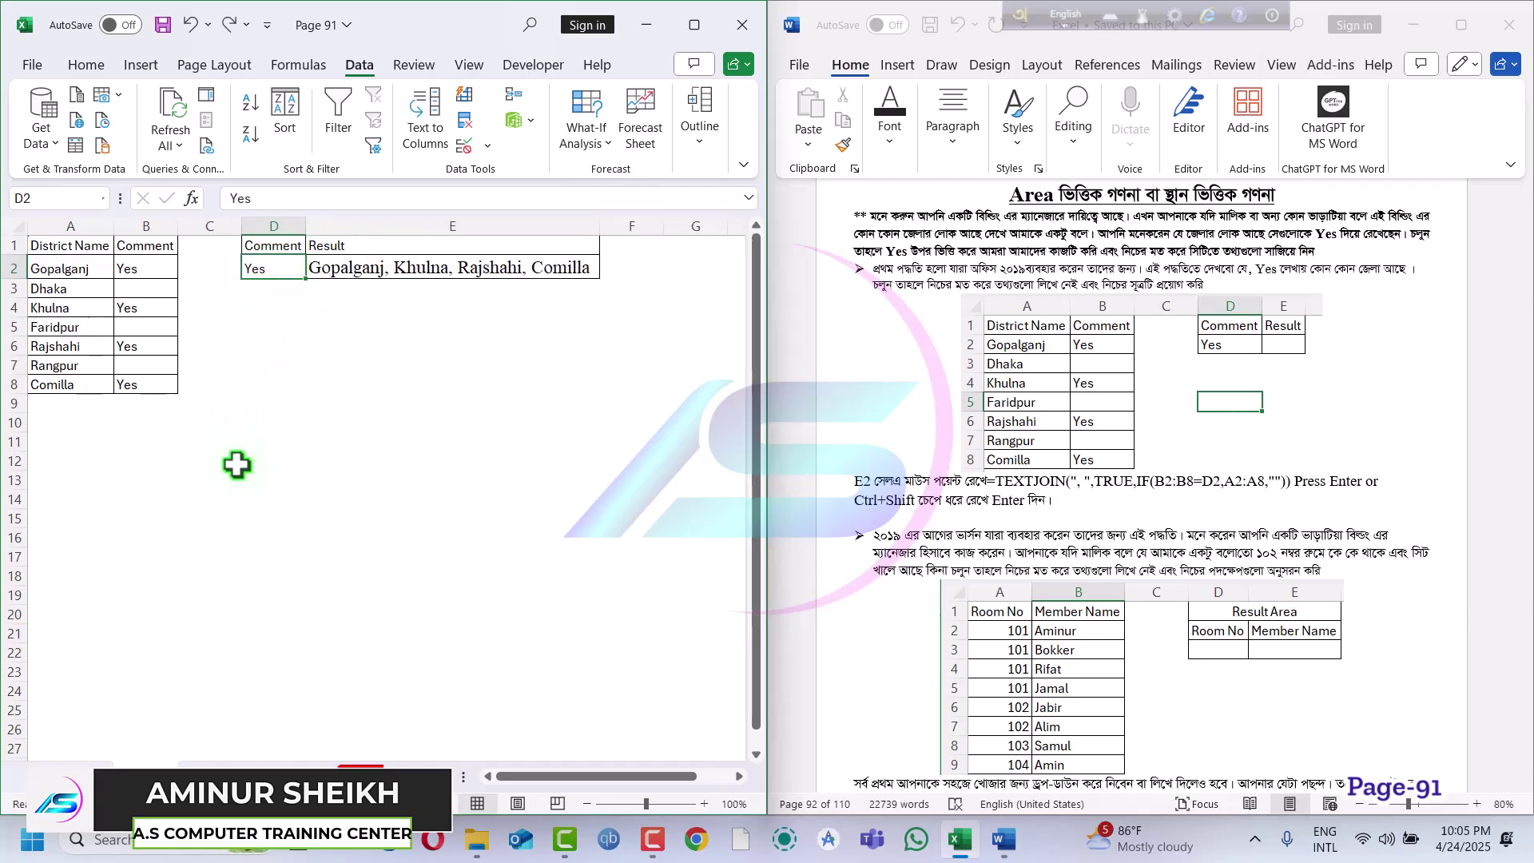
- Go to the Page-91 sheet and try rooms 103, 101, 102 and again 101 as the room number in D3
{"action": "left_click", "coordinate": [219, 775]}
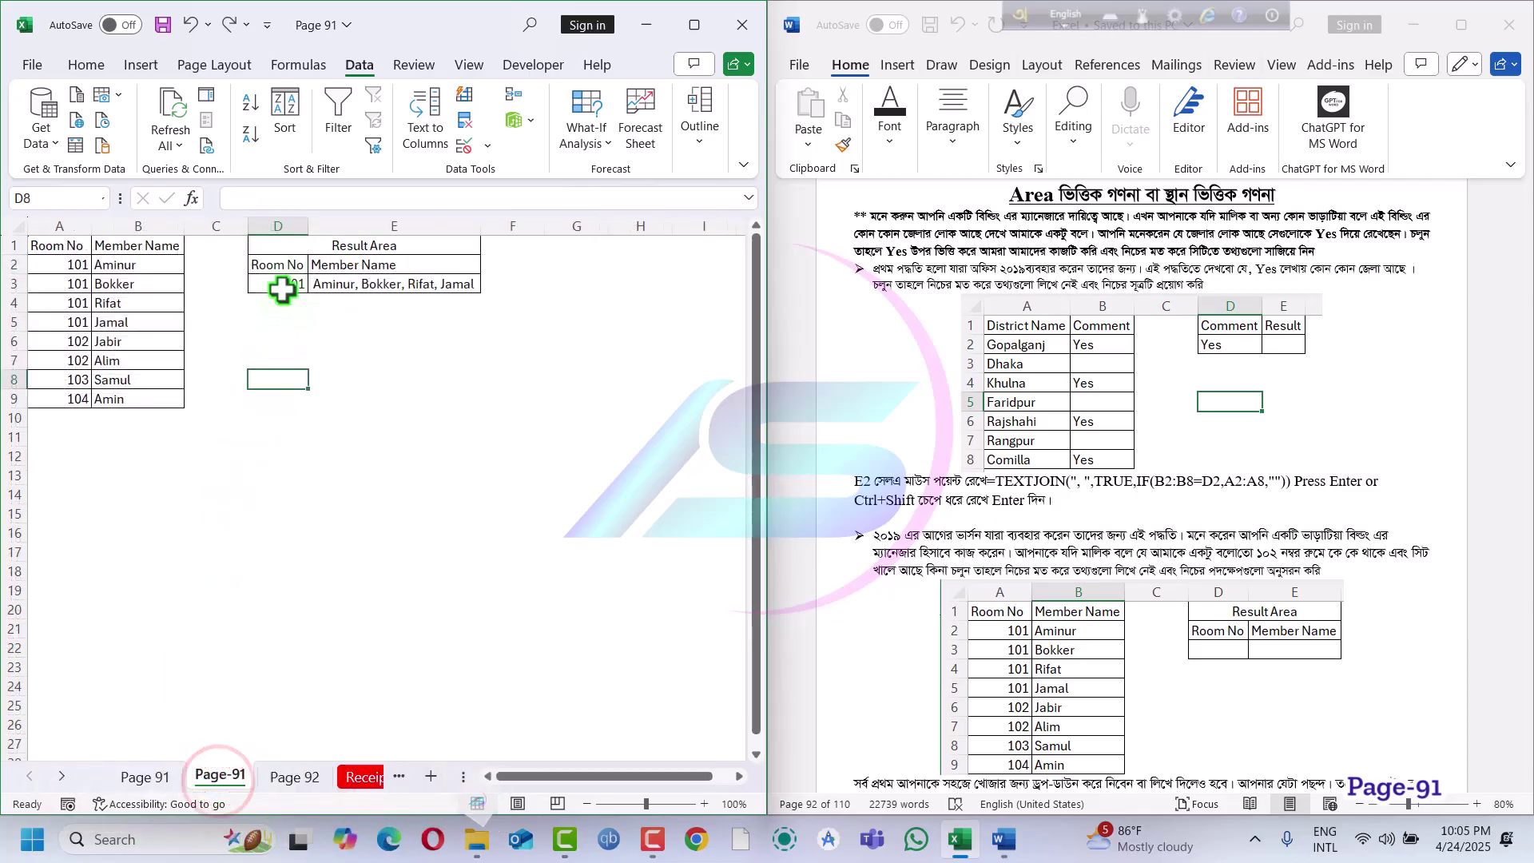
{"action": "left_click", "coordinate": [281, 287]}
{"action": "left_click", "coordinate": [318, 284]}
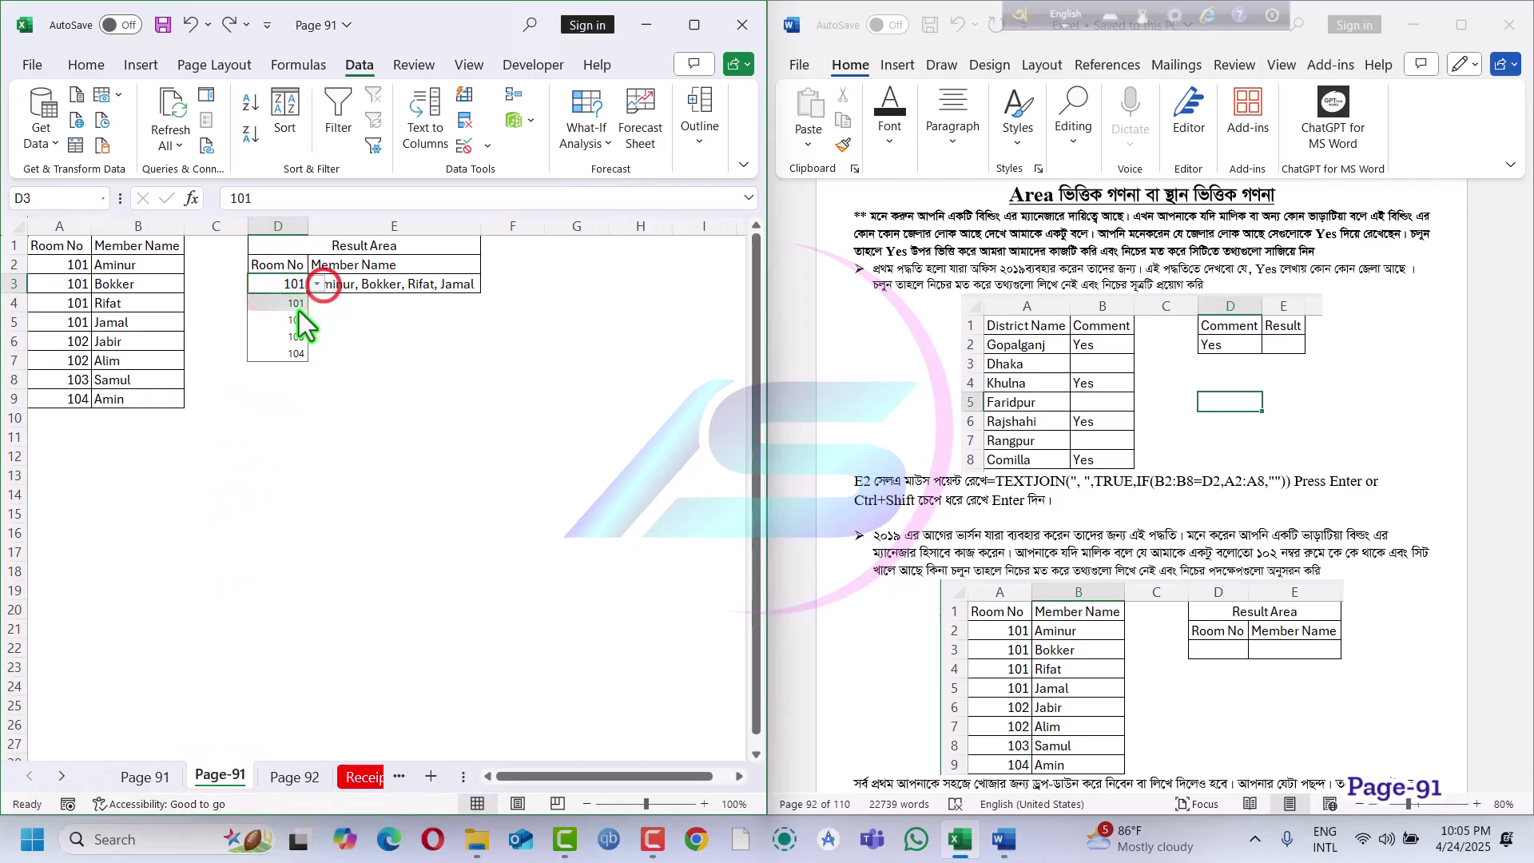
{"action": "left_click", "coordinate": [290, 332]}
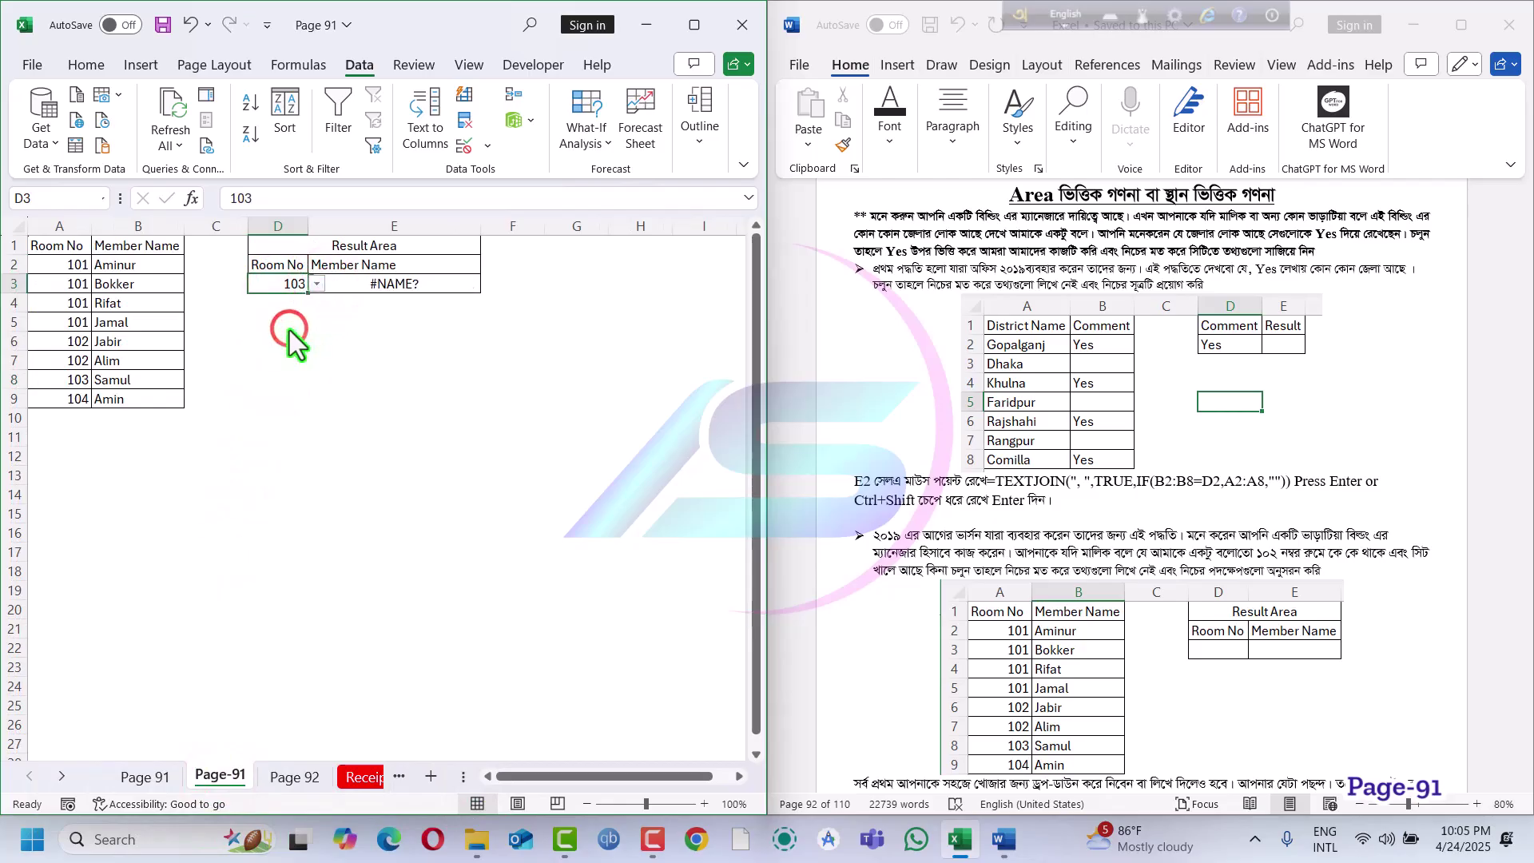
{"action": "left_click", "coordinate": [317, 285]}
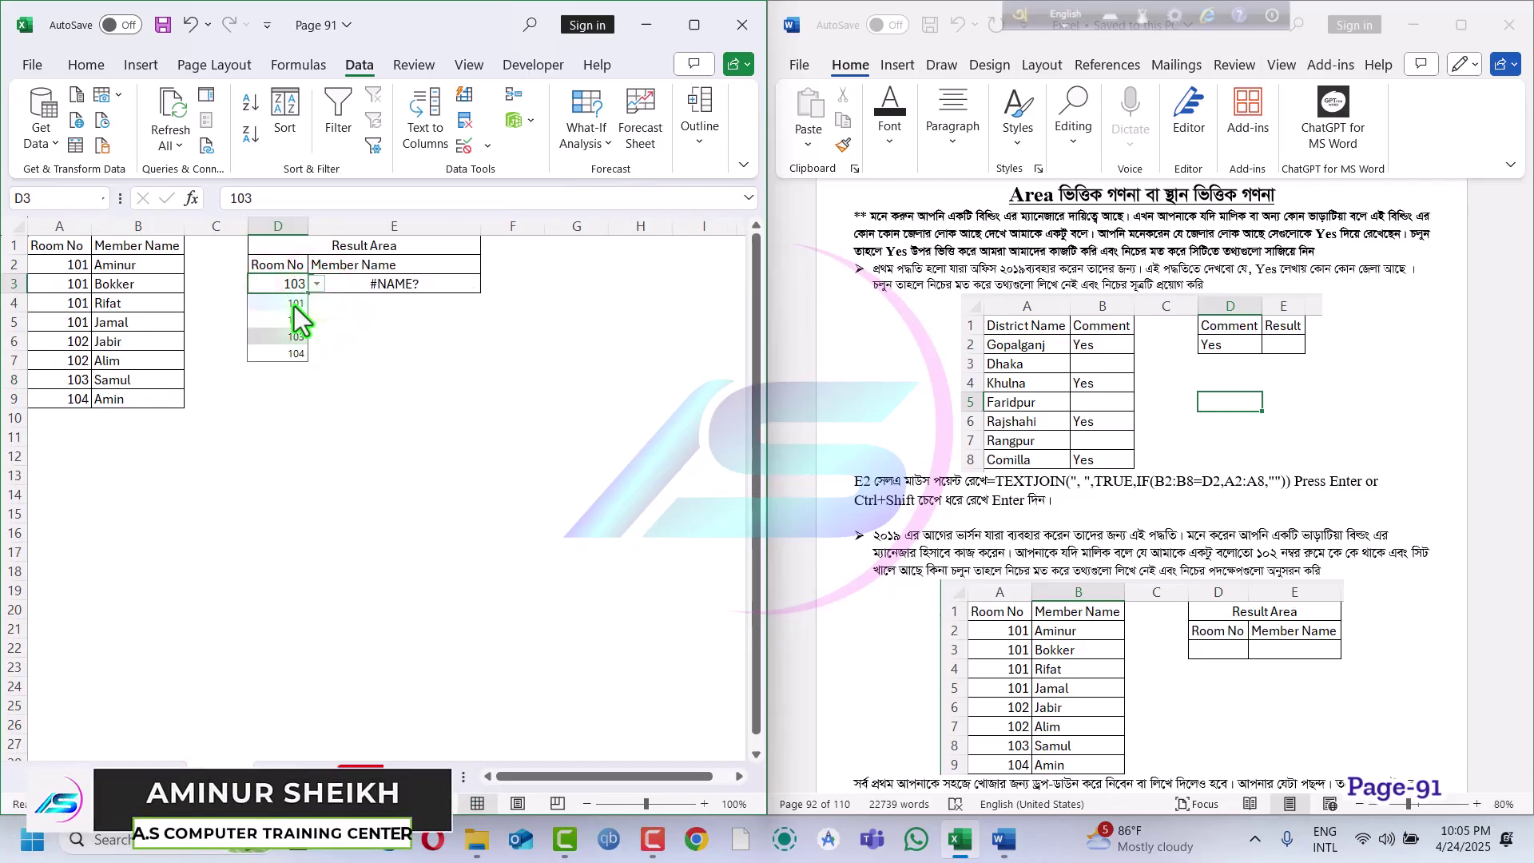
{"action": "left_click", "coordinate": [294, 304]}
{"action": "left_click", "coordinate": [318, 285]}
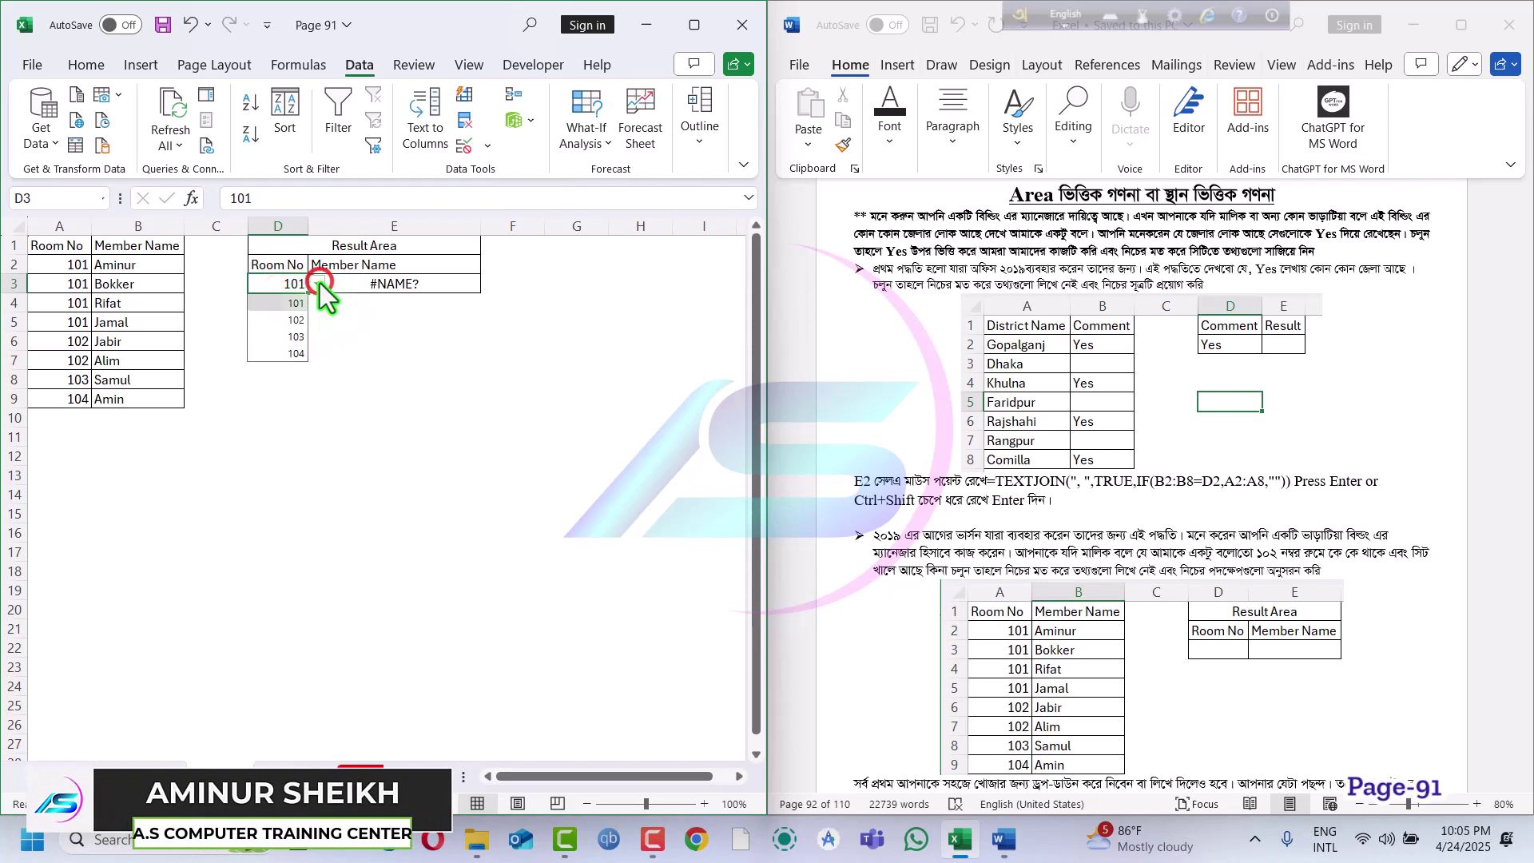
{"action": "left_click", "coordinate": [298, 320]}
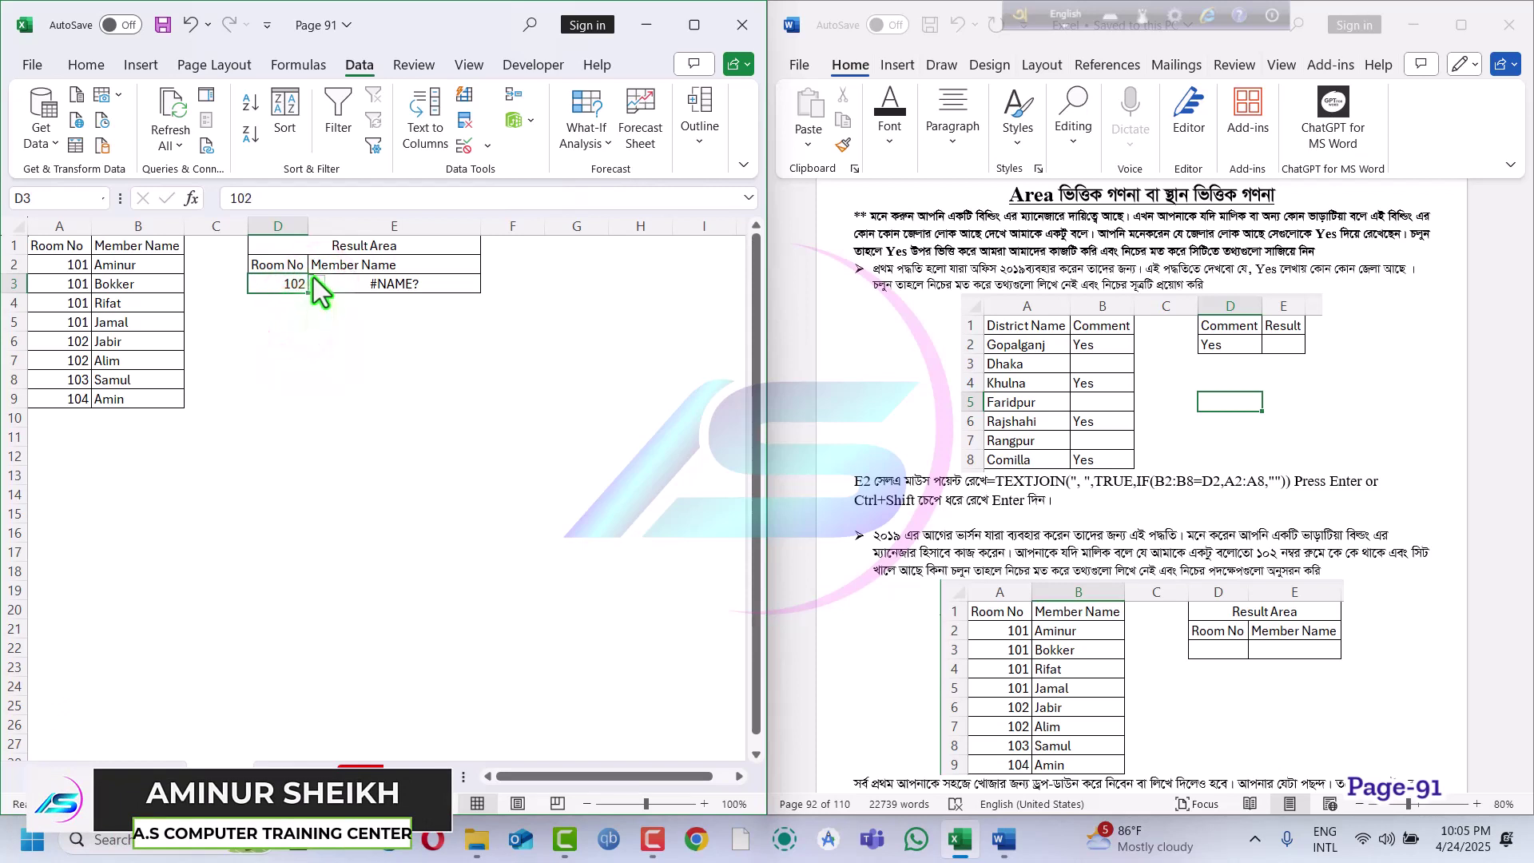
{"action": "left_click", "coordinate": [317, 284]}
{"action": "left_click", "coordinate": [296, 306]}
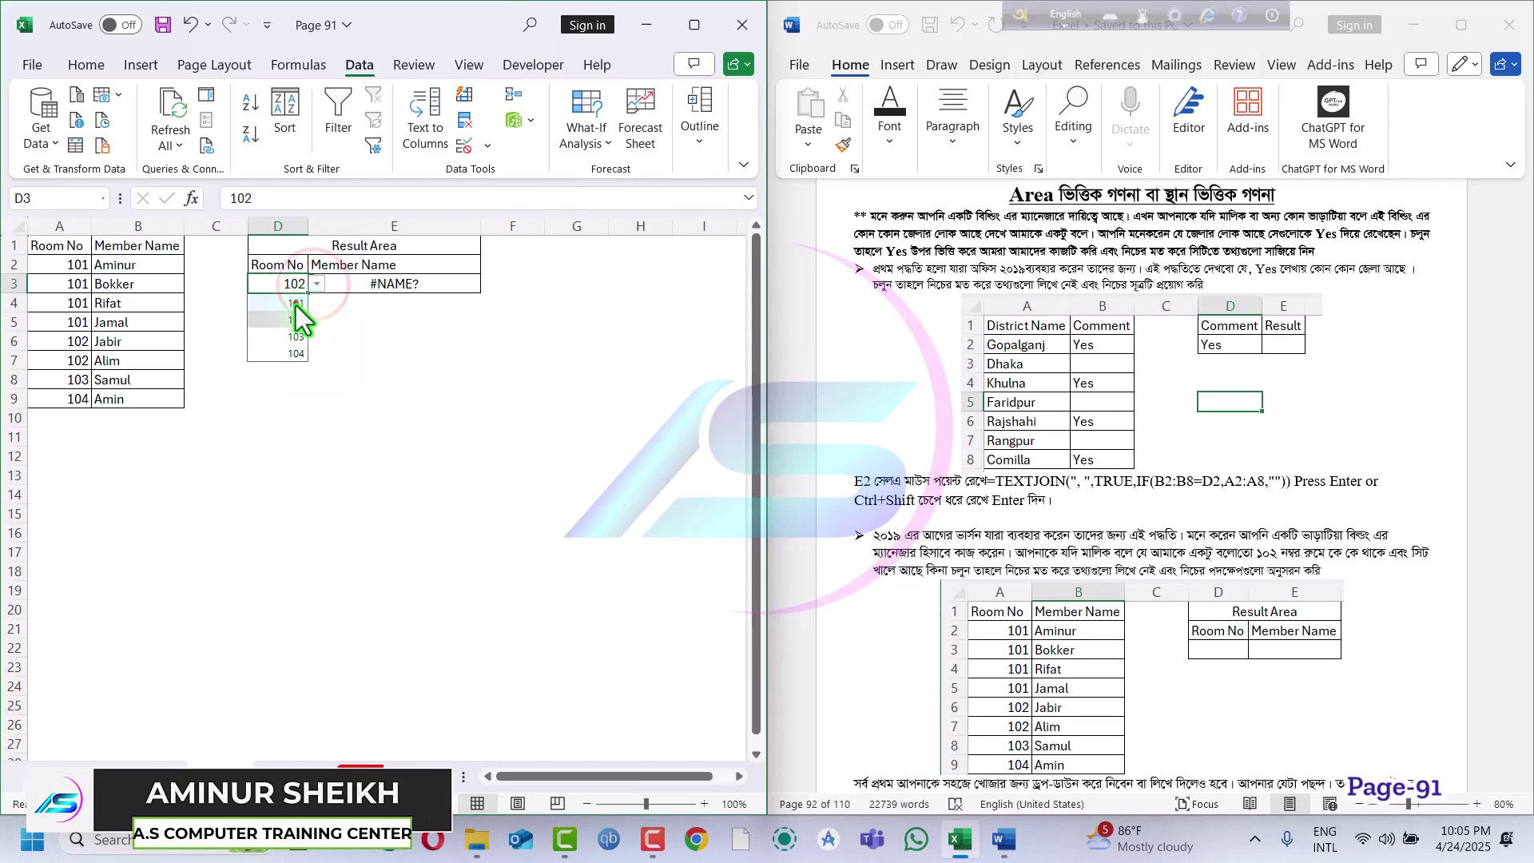
- Set the room number in D3 to 102 and inspect the Member Name formula in E3 without changing it
{"action": "left_click", "coordinate": [345, 286]}
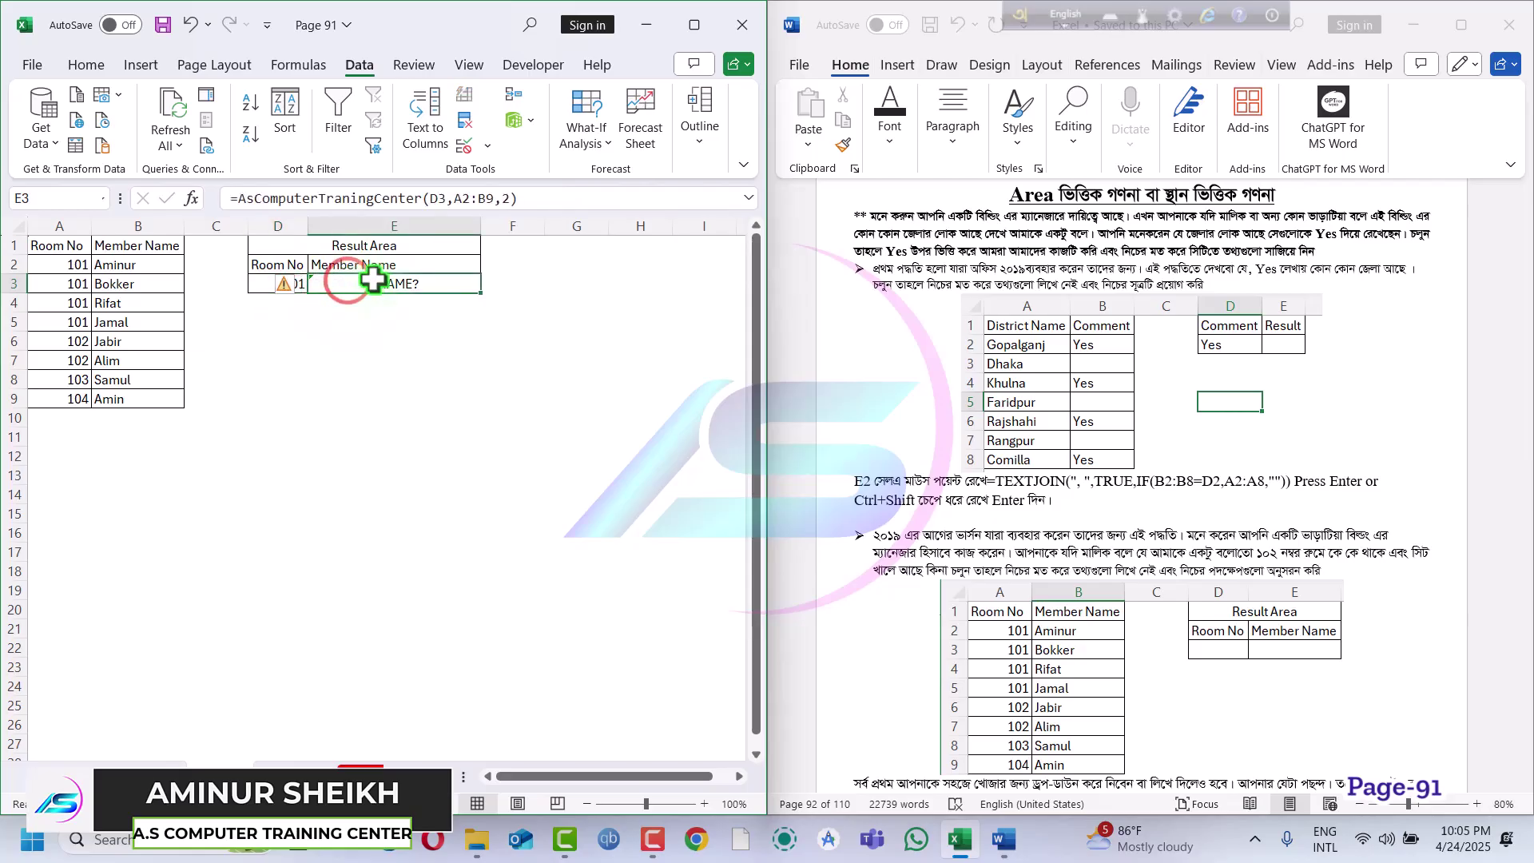
{"action": "left_click", "coordinate": [304, 289]}
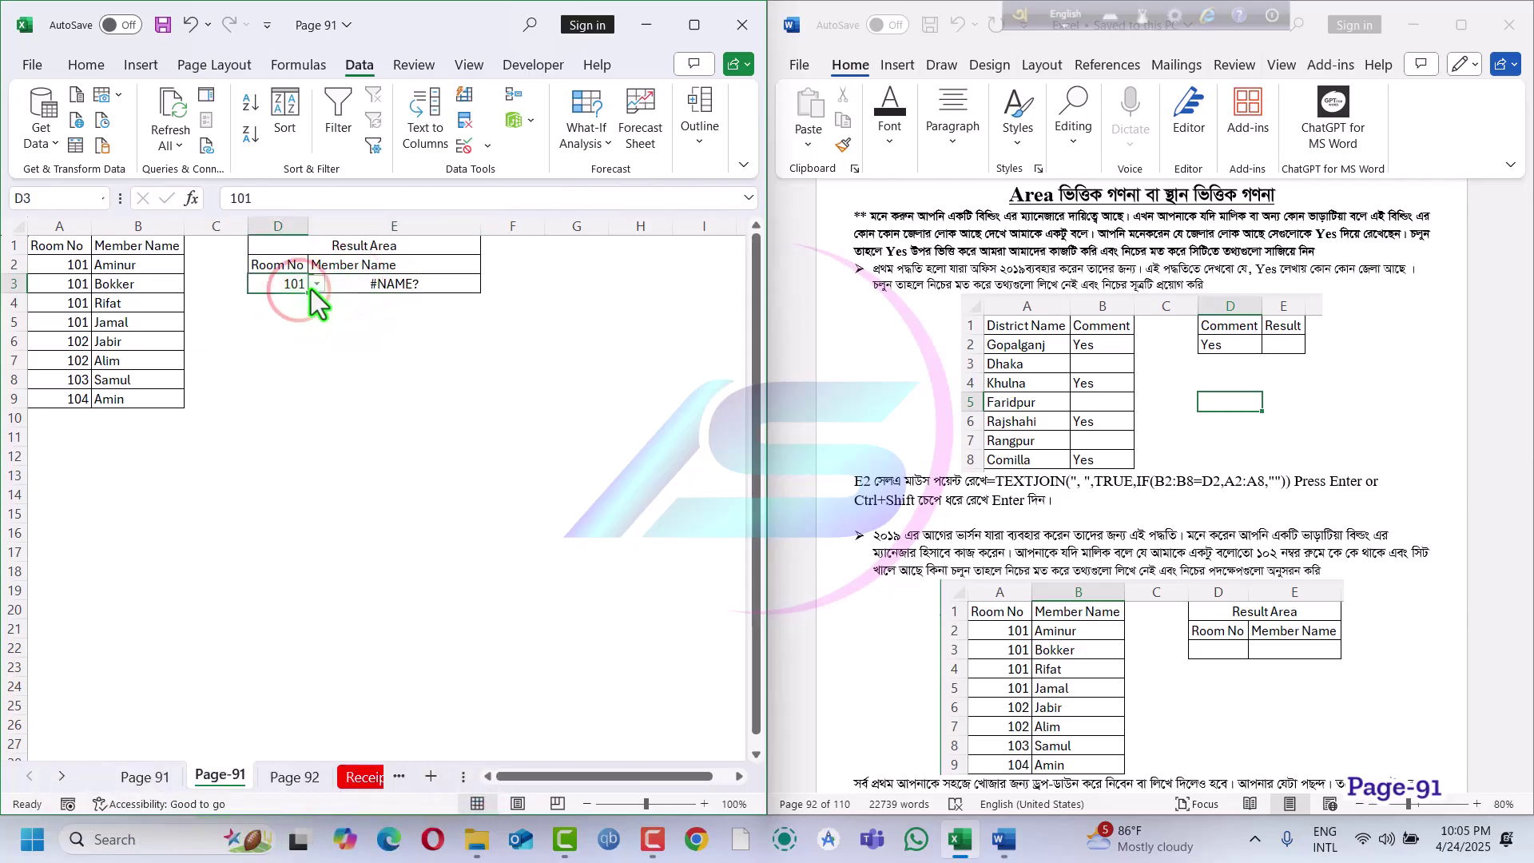
{"action": "left_click", "coordinate": [313, 285]}
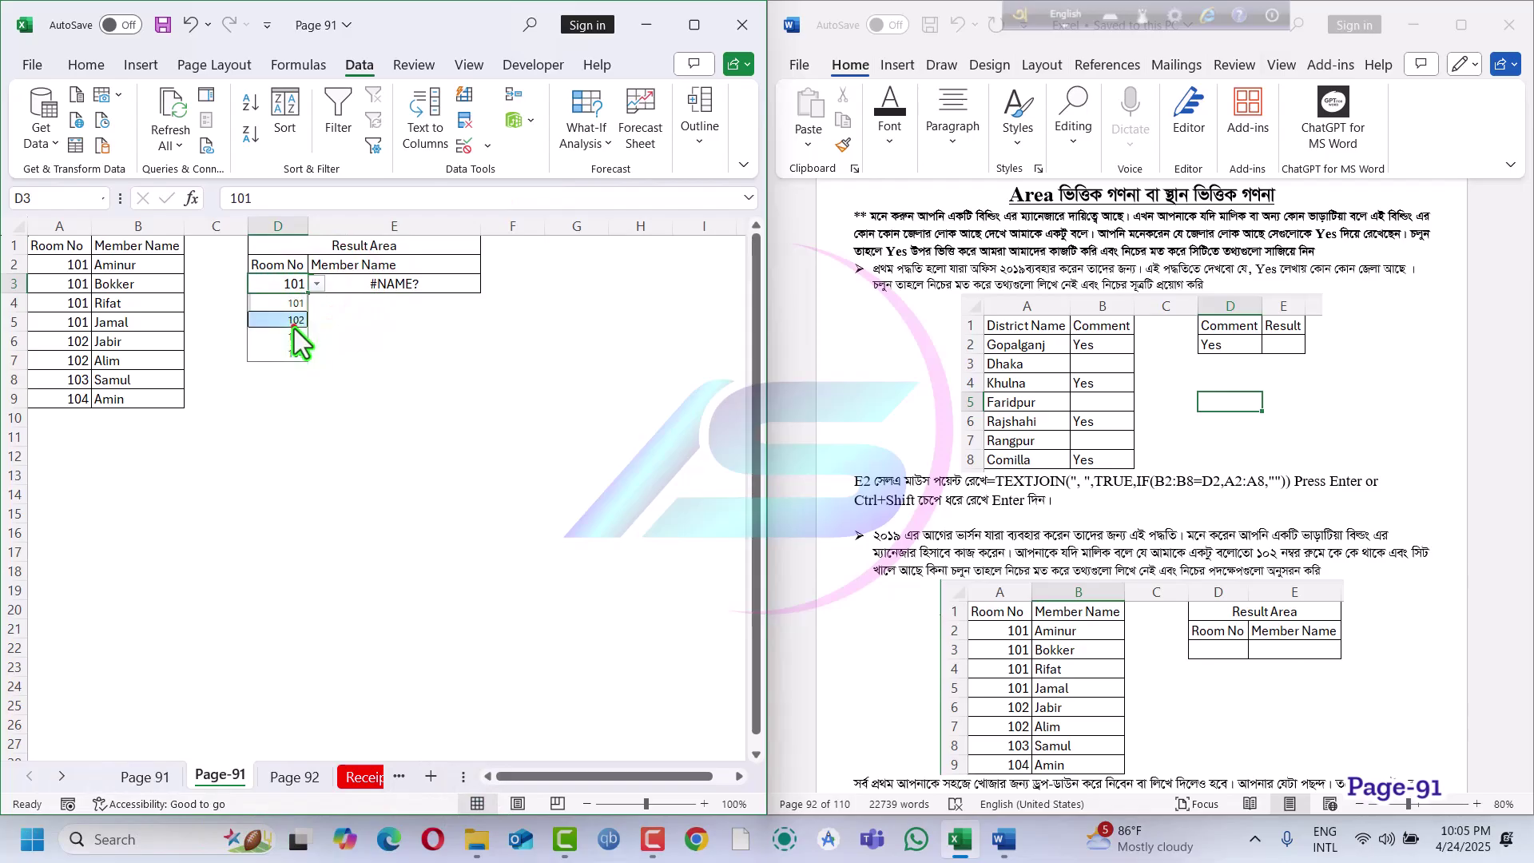
{"action": "left_click", "coordinate": [294, 322]}
{"action": "left_click", "coordinate": [349, 284]}
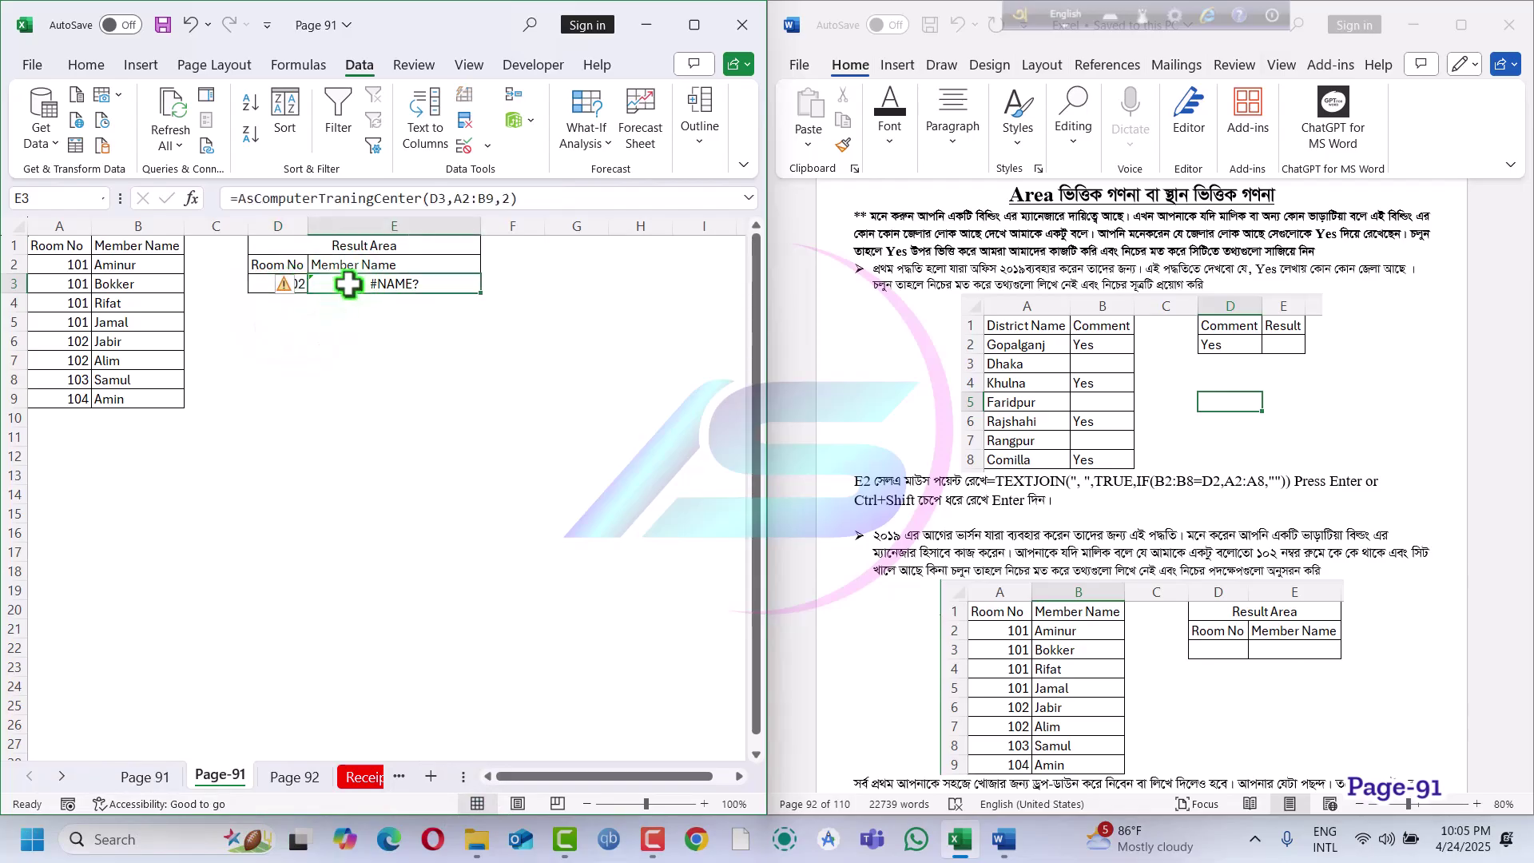
{"action": "double_click", "coordinate": [348, 284]}
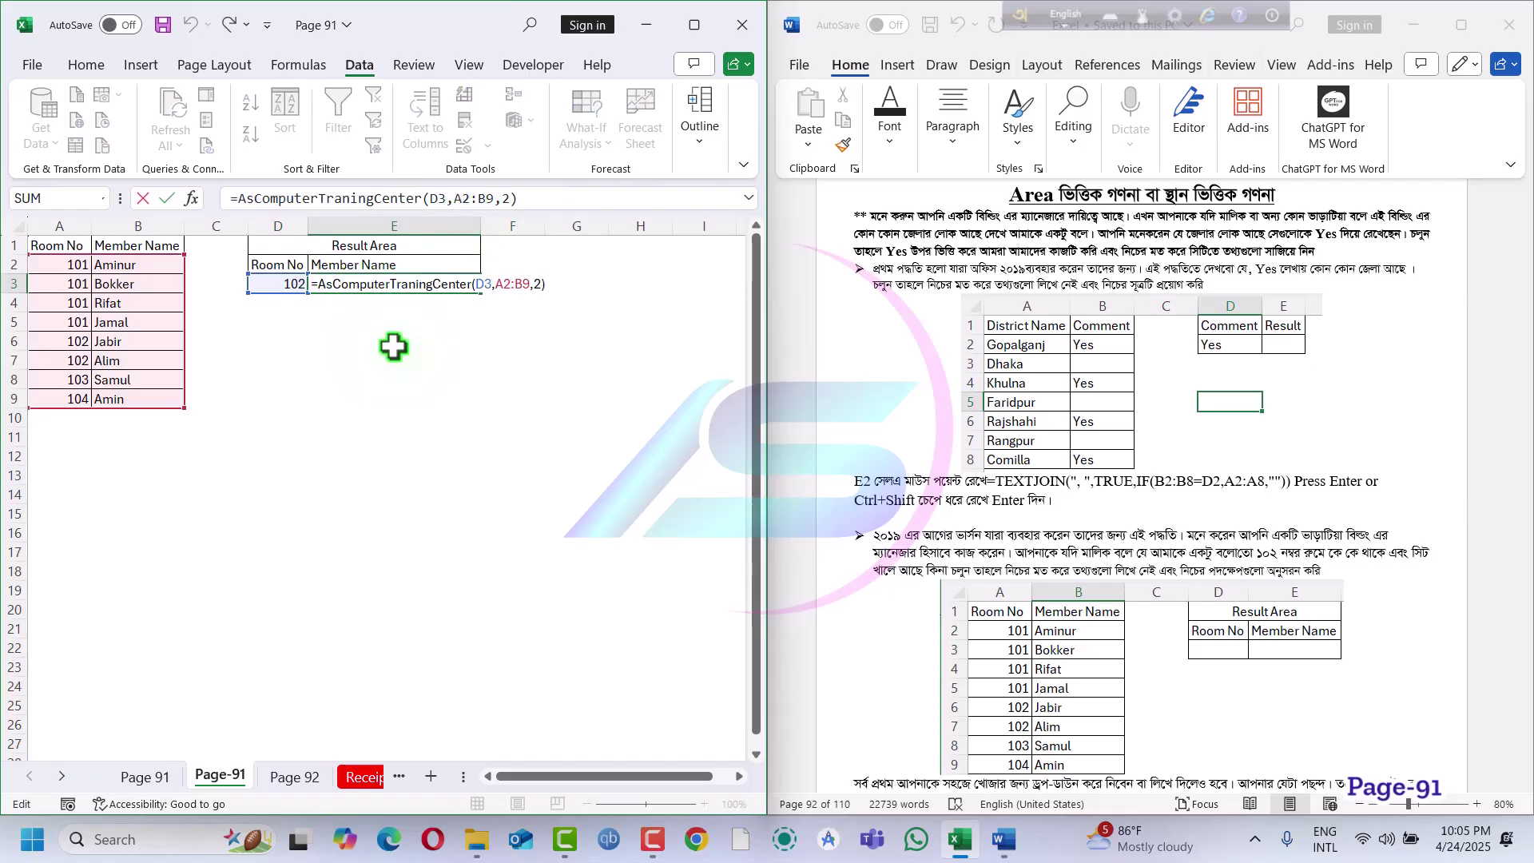
{"action": "left_click", "coordinate": [335, 346]}
{"action": "left_click", "coordinate": [301, 283]}
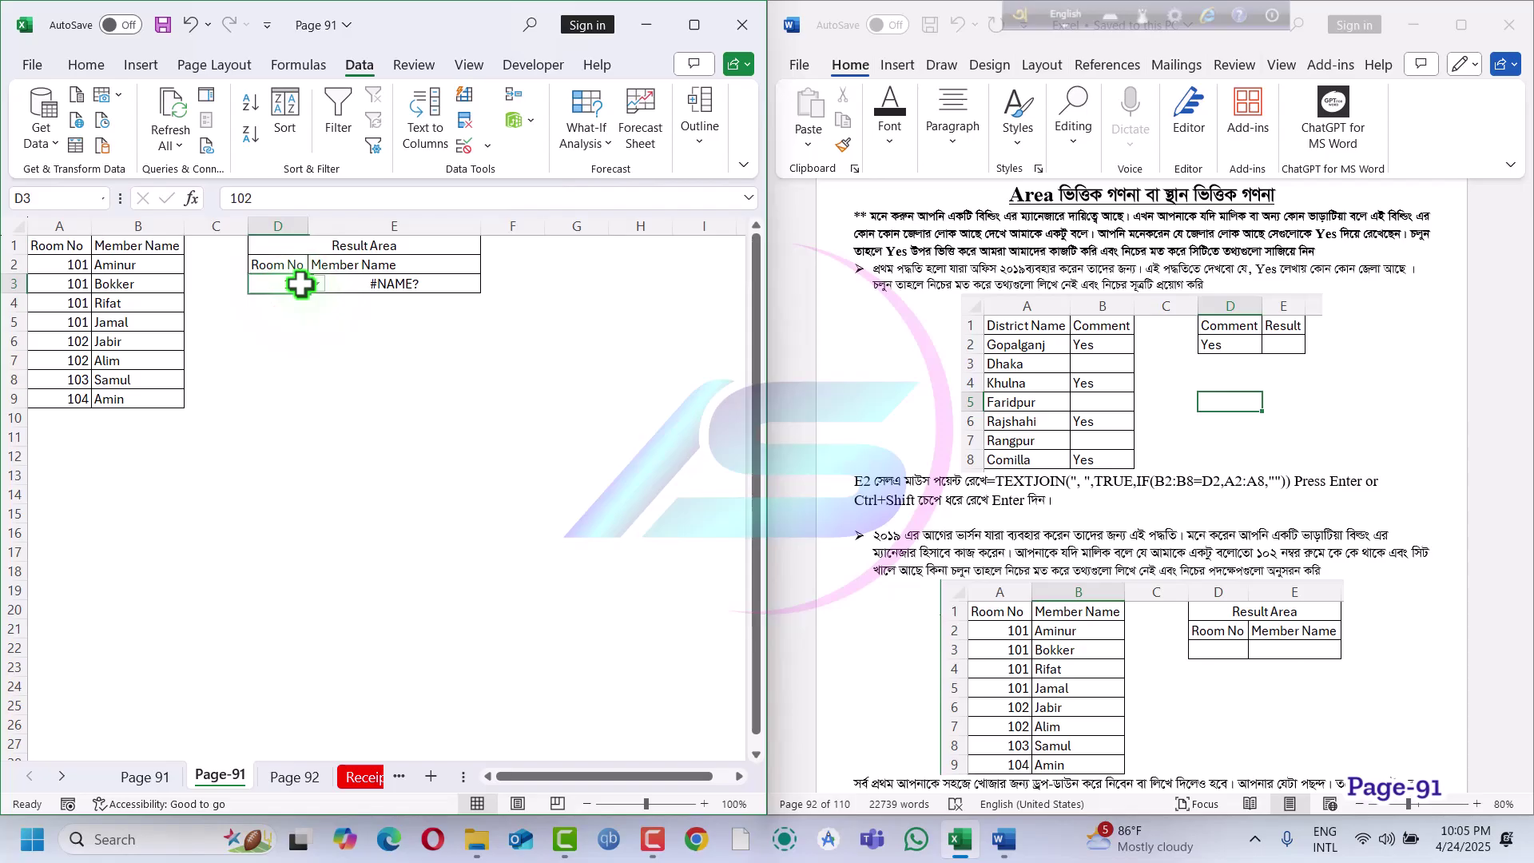
- Clear the Member Name formula from cell E3
{"action": "mouse_move", "coordinate": [694, 25]}
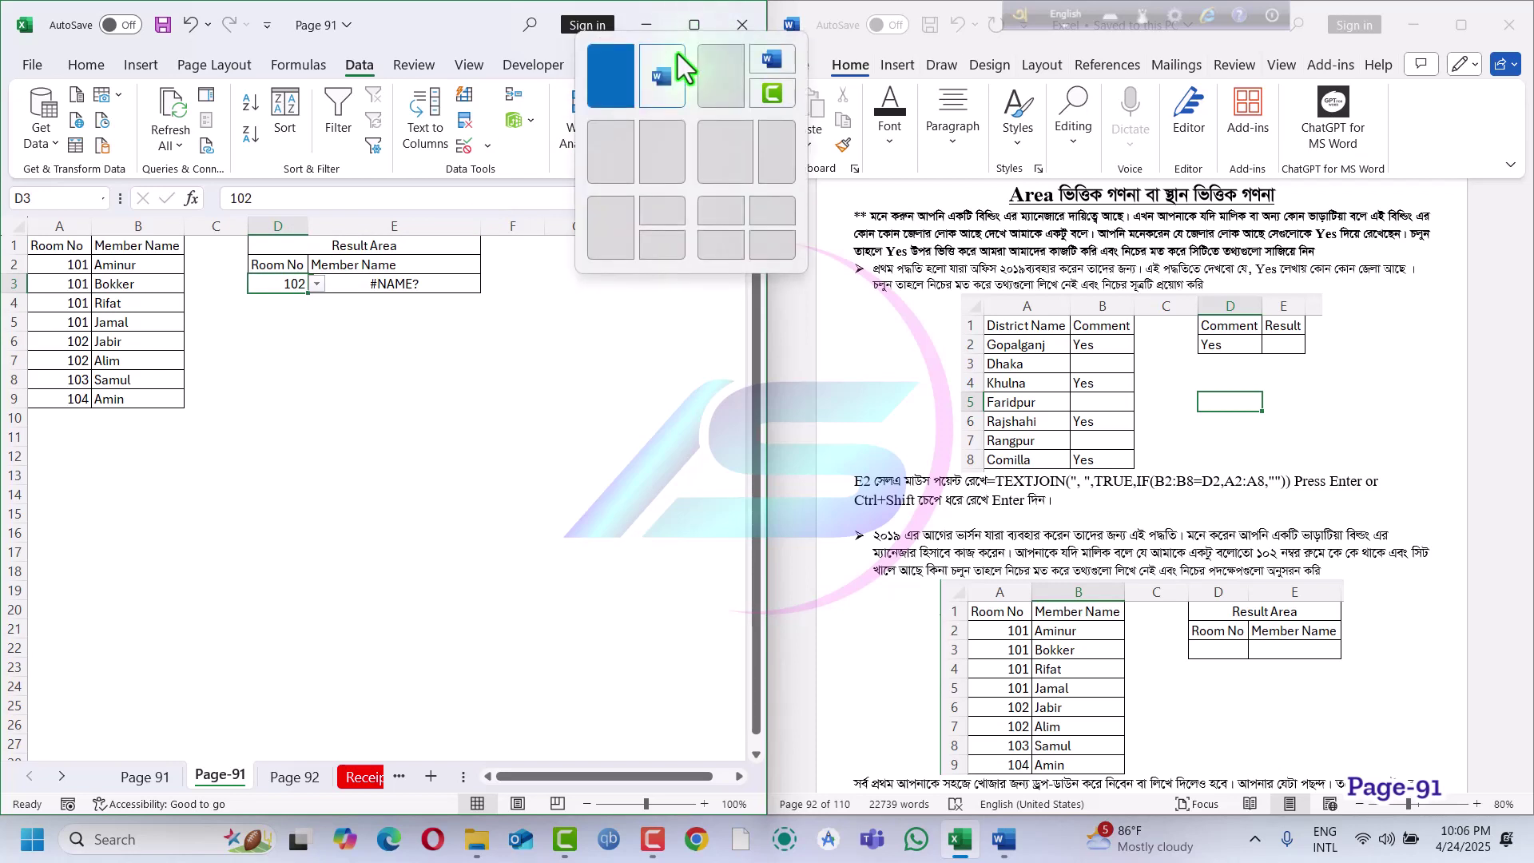
{"action": "left_click", "coordinate": [426, 339]}
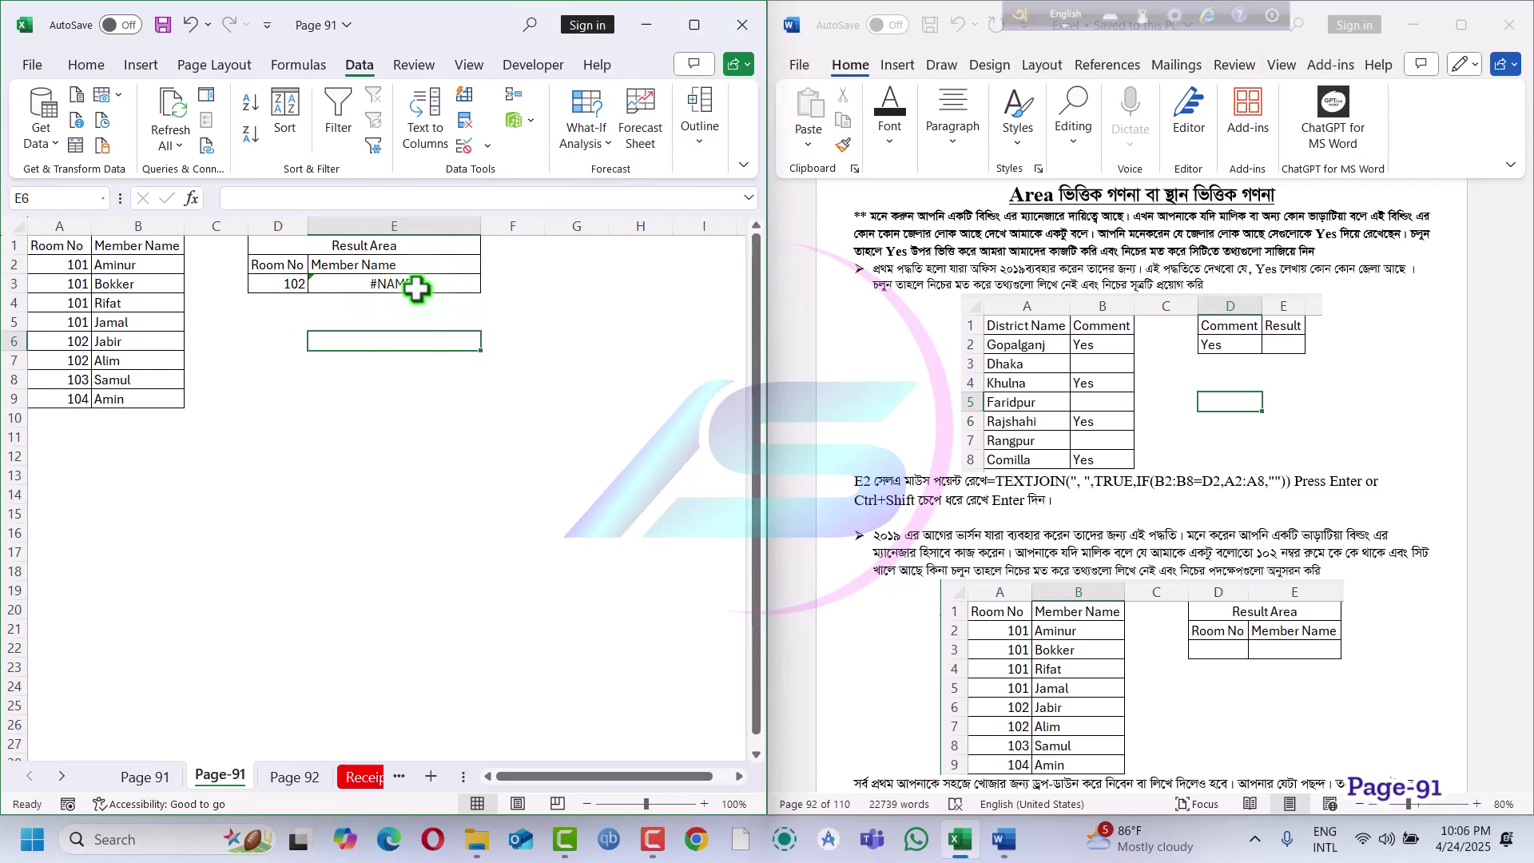
{"action": "left_click", "coordinate": [416, 289]}
{"action": "key", "text": "Delete"}
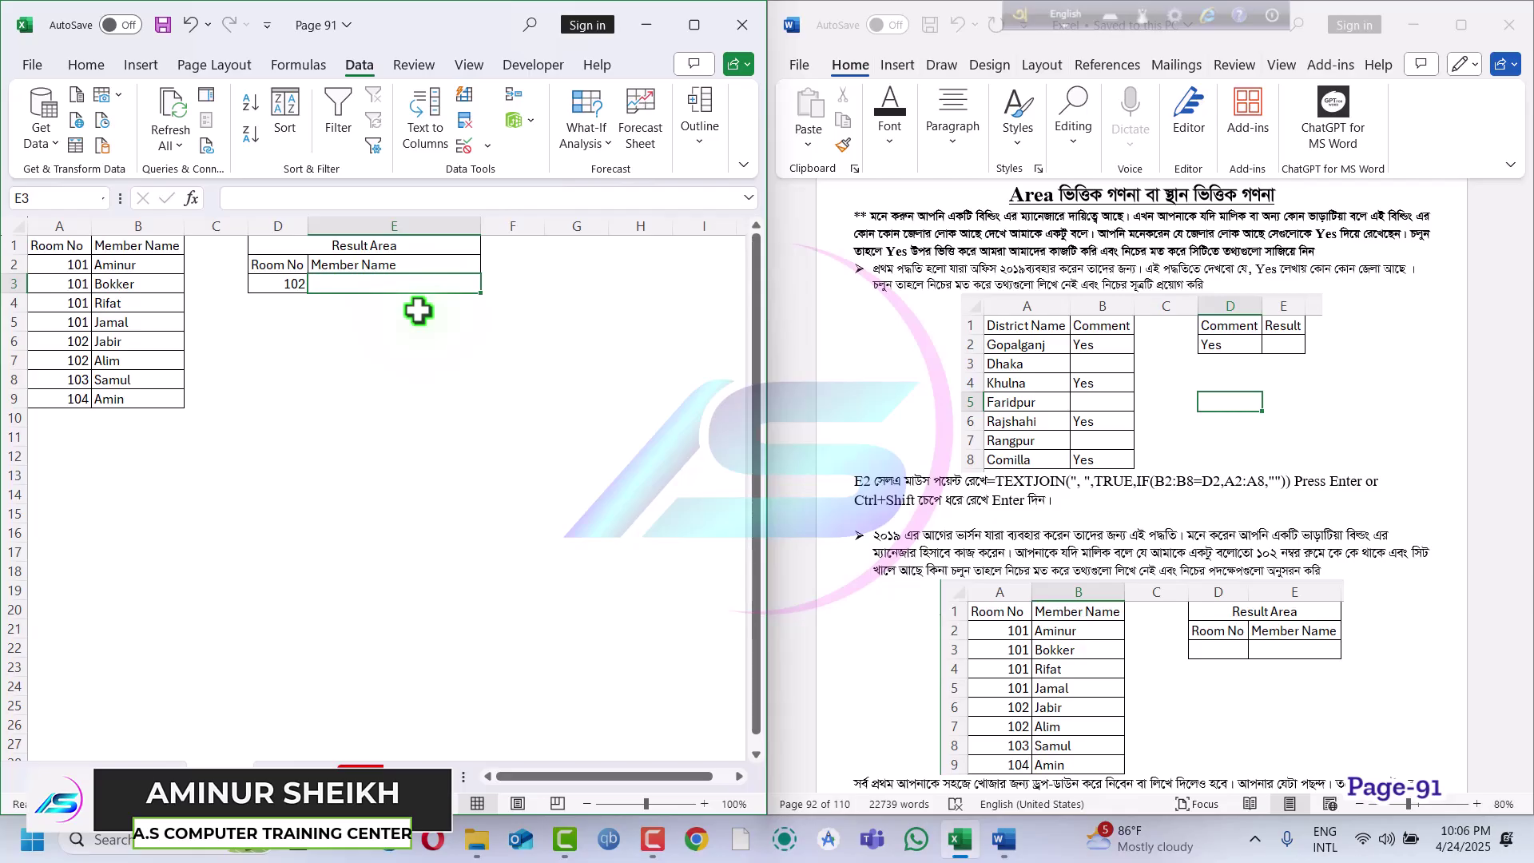
- Open the Visual Basic editor for the workbook and insert a new code module
{"action": "key", "text": "alt+F11"}
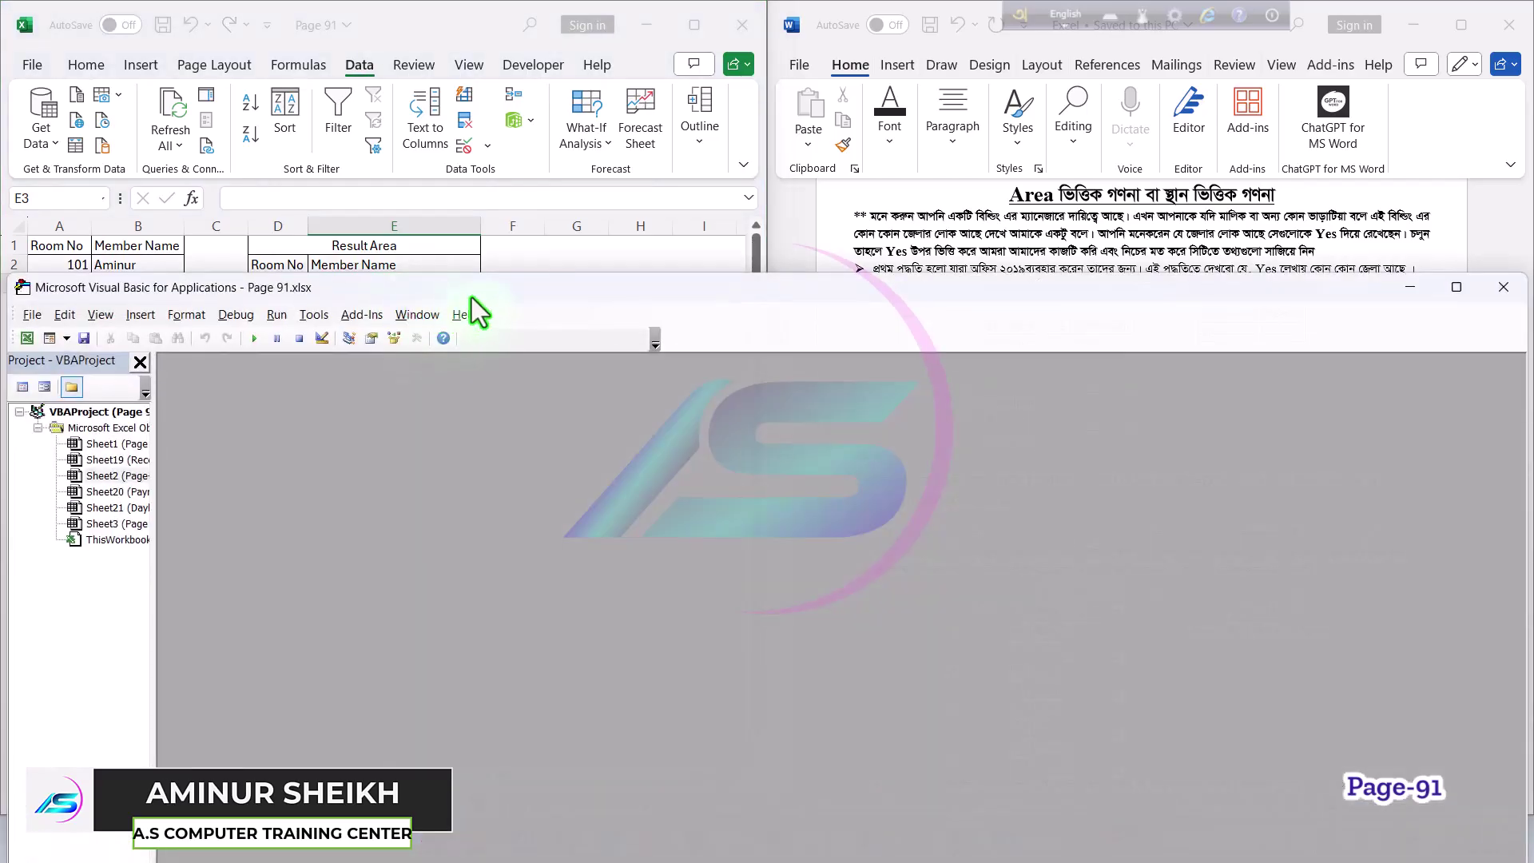
{"action": "left_click_drag", "start_coordinate": [481, 290], "coordinate": [814, 137]}
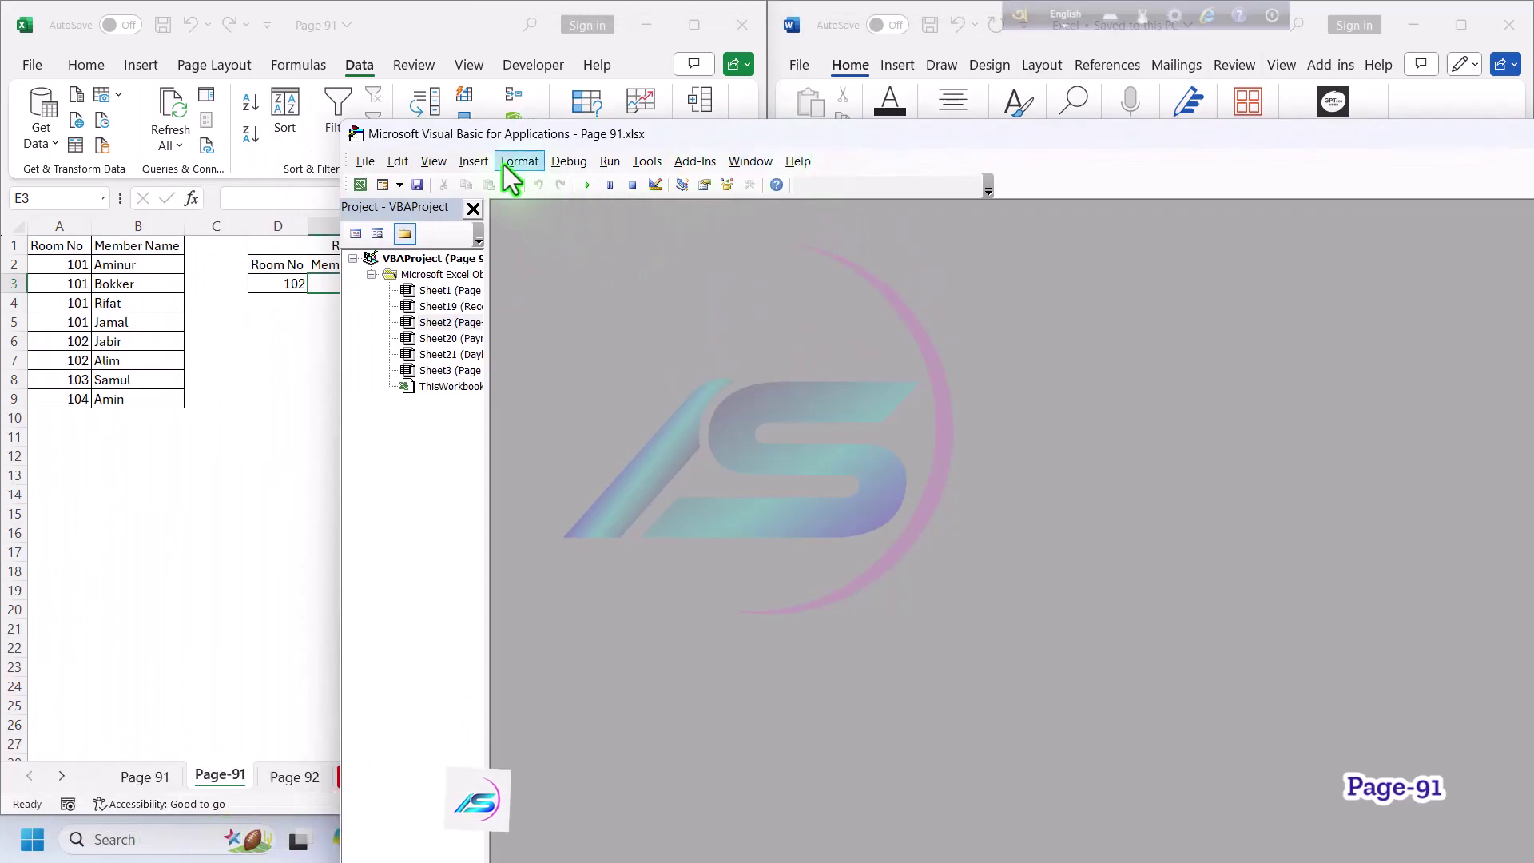
{"action": "left_click", "coordinate": [472, 164]}
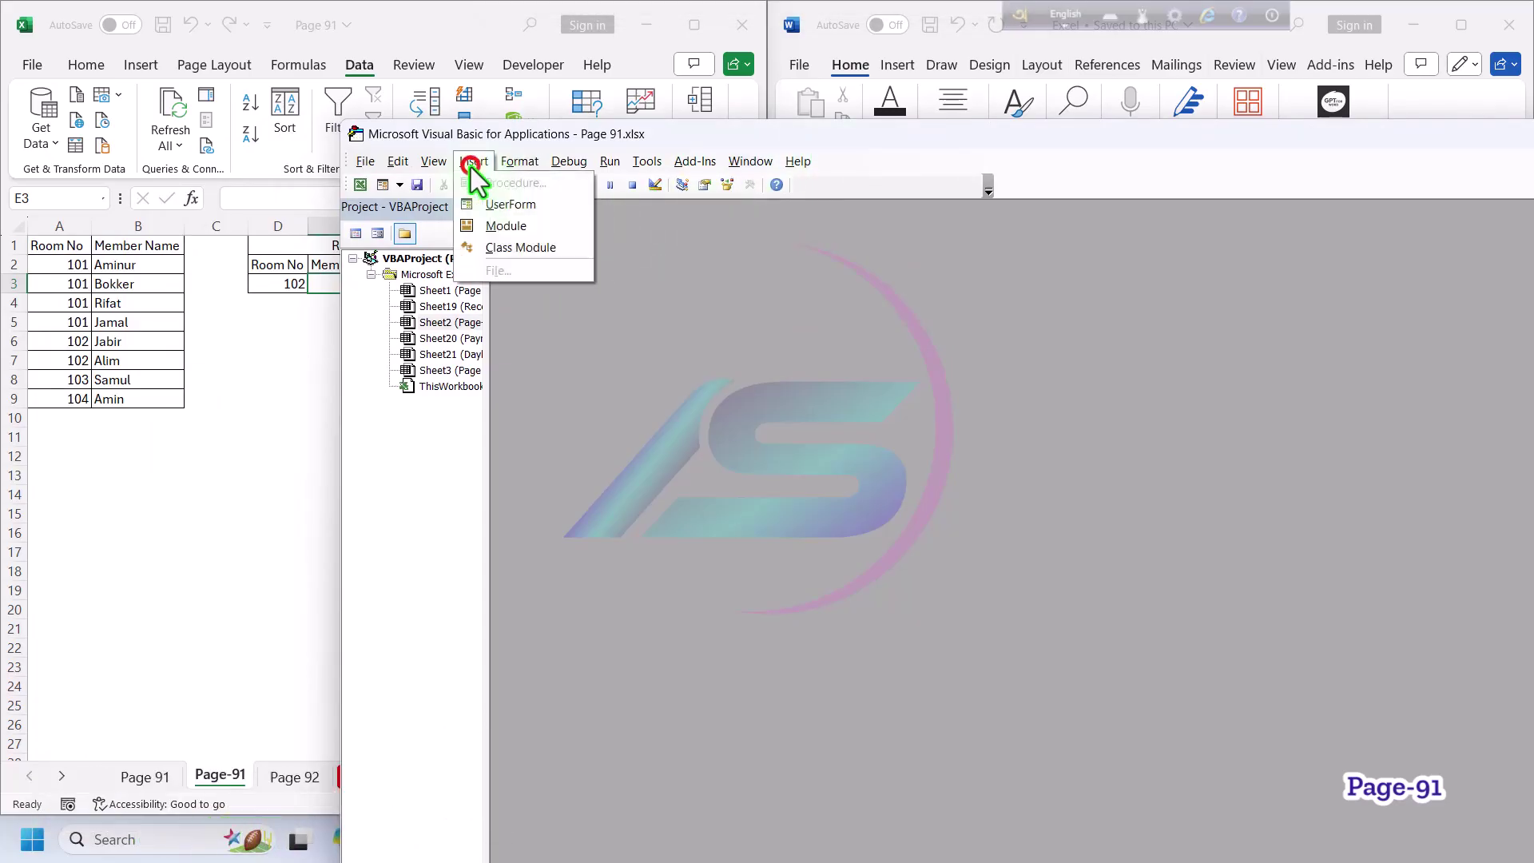
{"action": "left_click", "coordinate": [484, 223]}
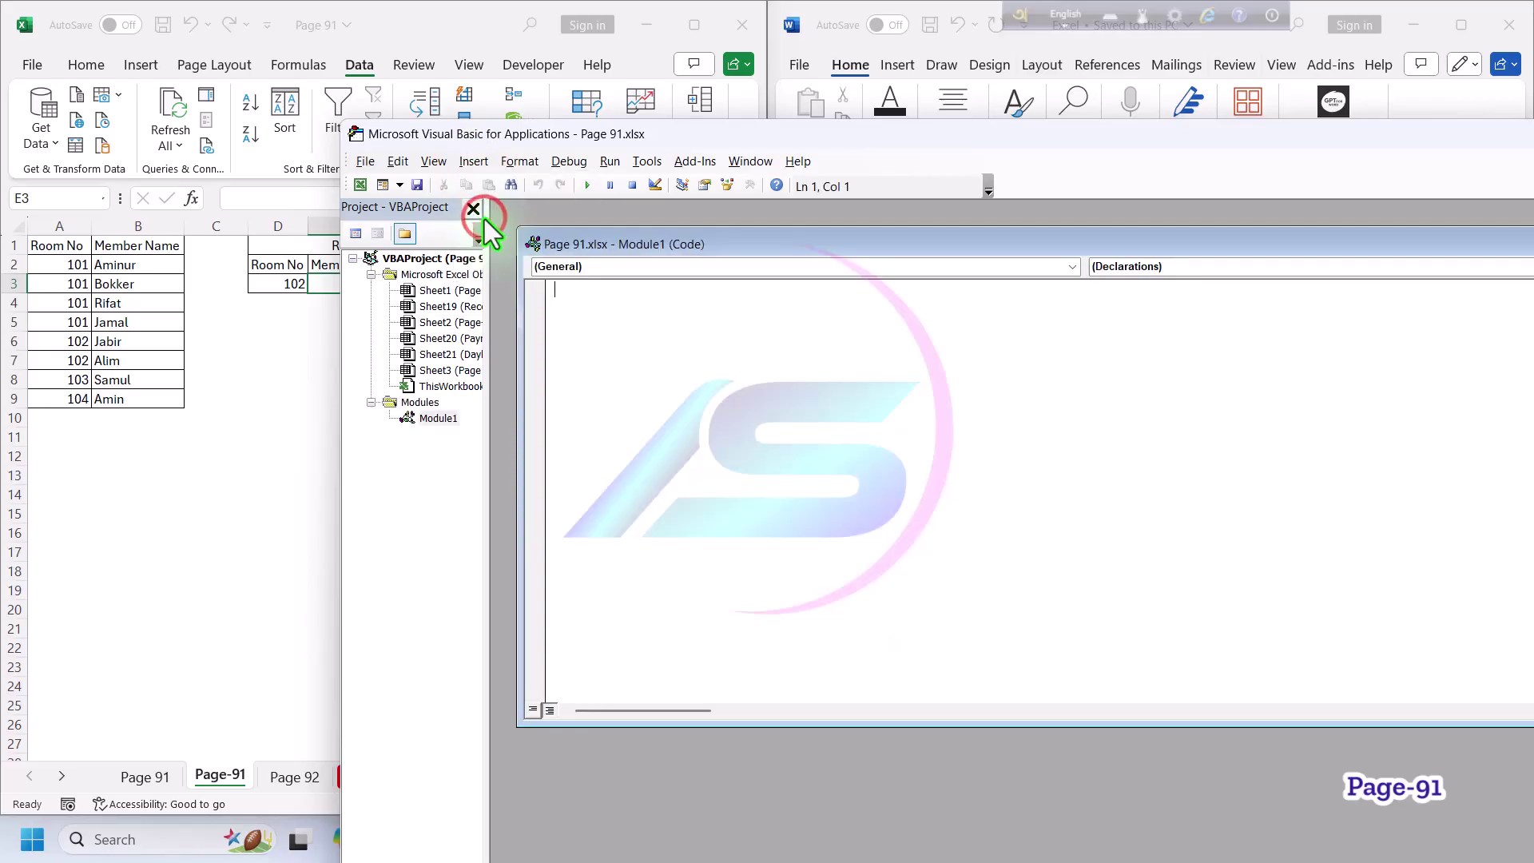
- Switch to the Word document and copy the whole AsComputerTraningCenter function code, from the Function line to End Function
{"action": "left_click", "coordinate": [823, 18]}
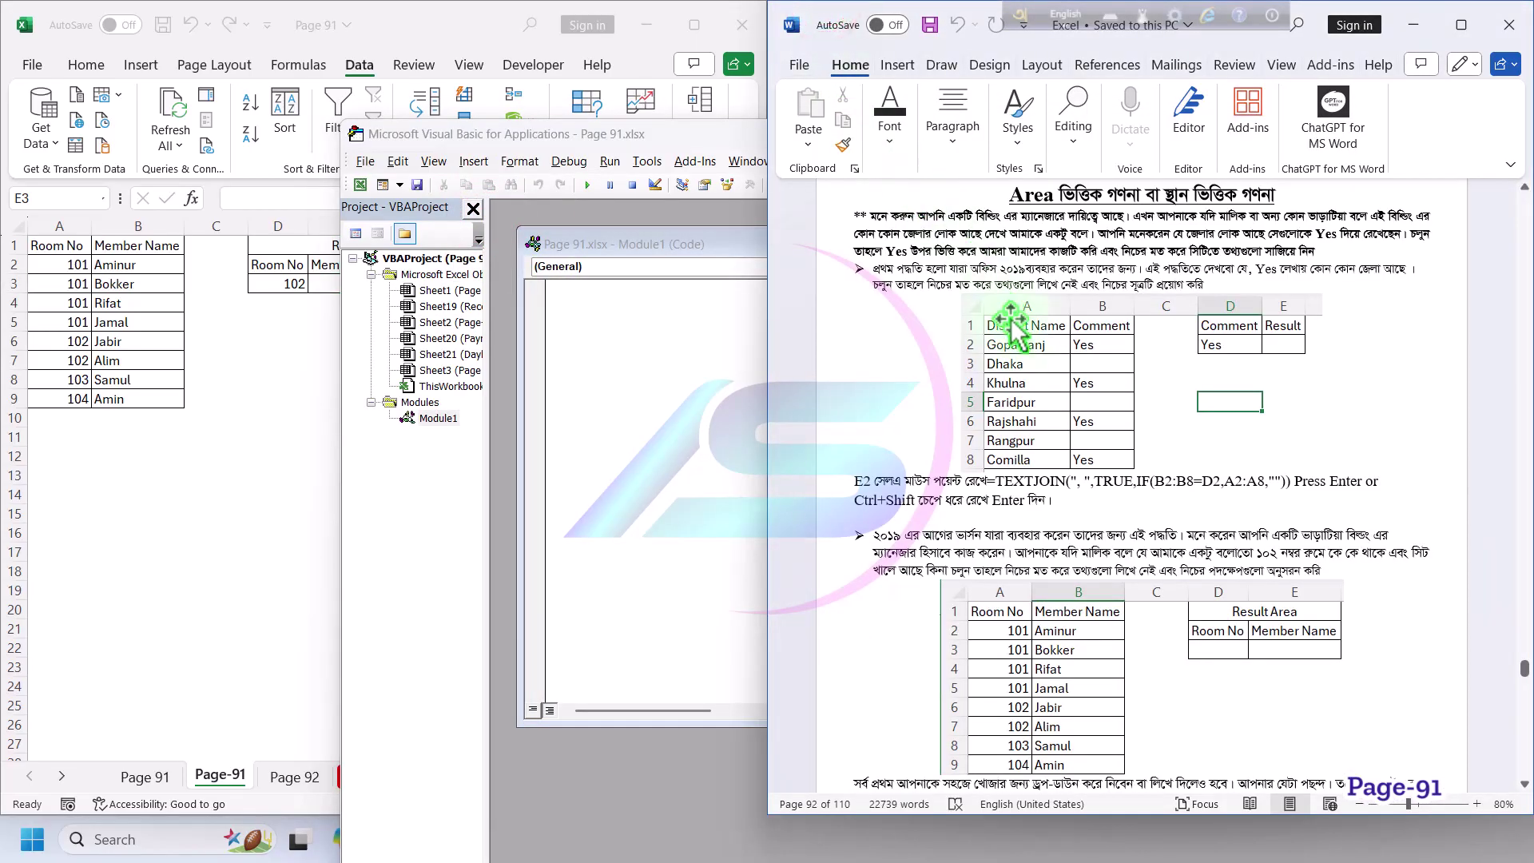
{"action": "scroll", "coordinate": [1007, 315], "scroll_direction": "down", "scroll_amount": 7}
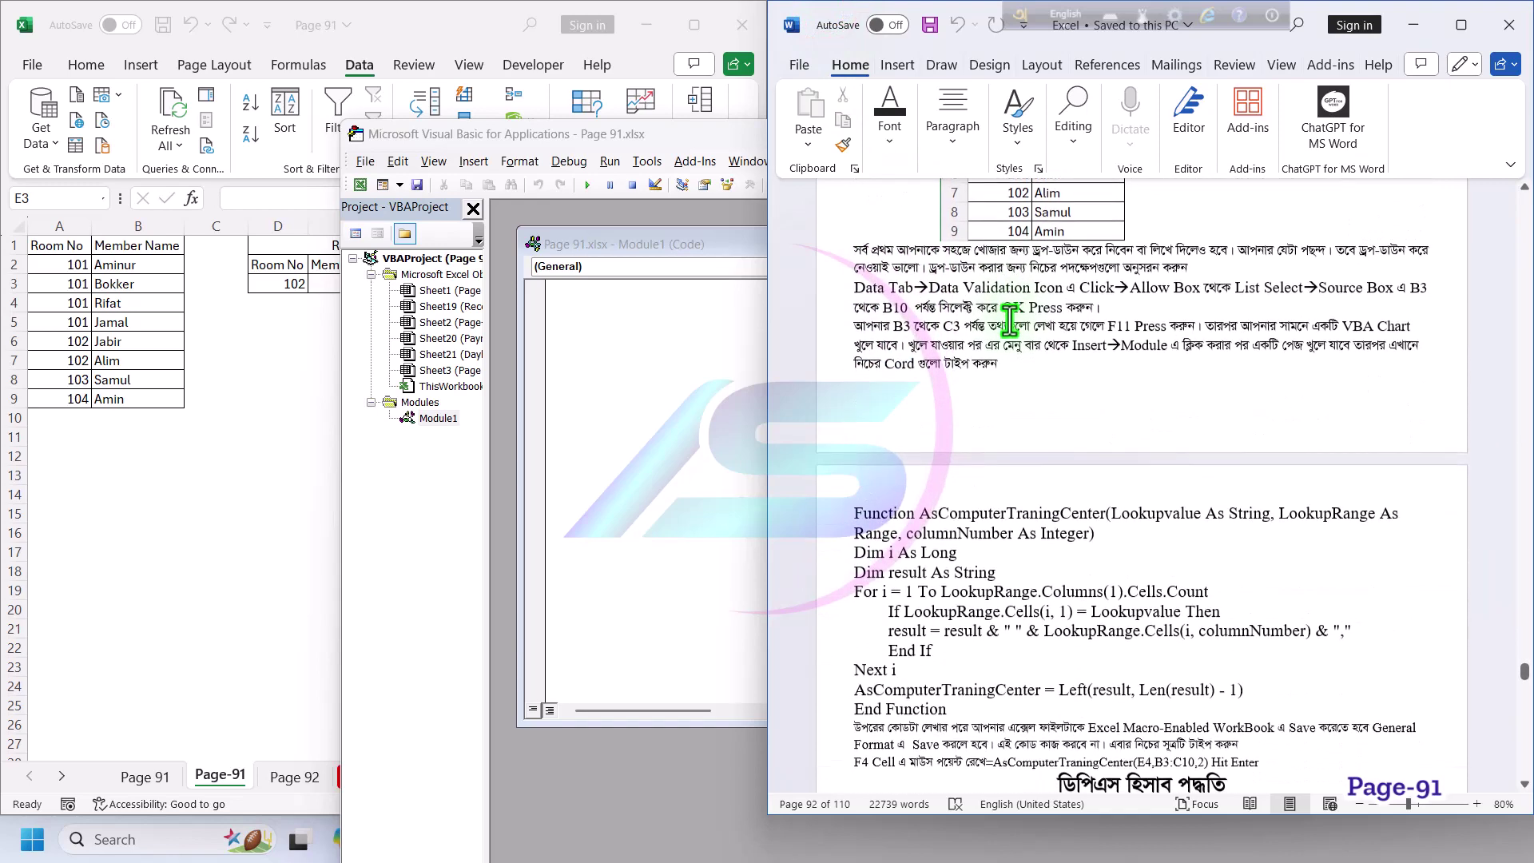
{"action": "scroll", "coordinate": [1015, 316], "scroll_direction": "down", "scroll_amount": 3}
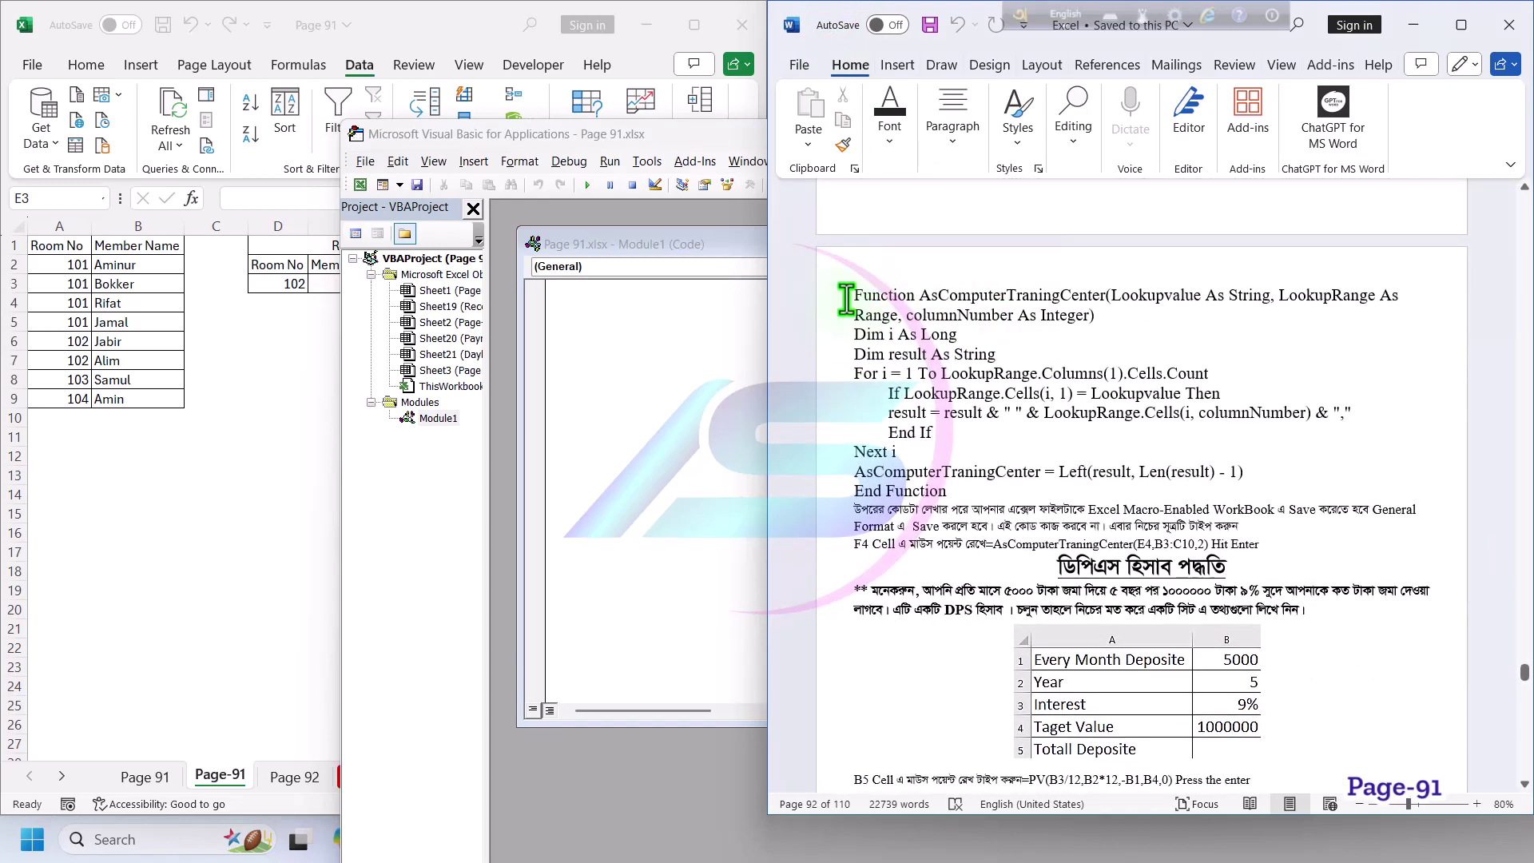
{"action": "left_click_drag", "start_coordinate": [845, 298], "coordinate": [1023, 489]}
{"action": "key", "text": "ctrl+c"}
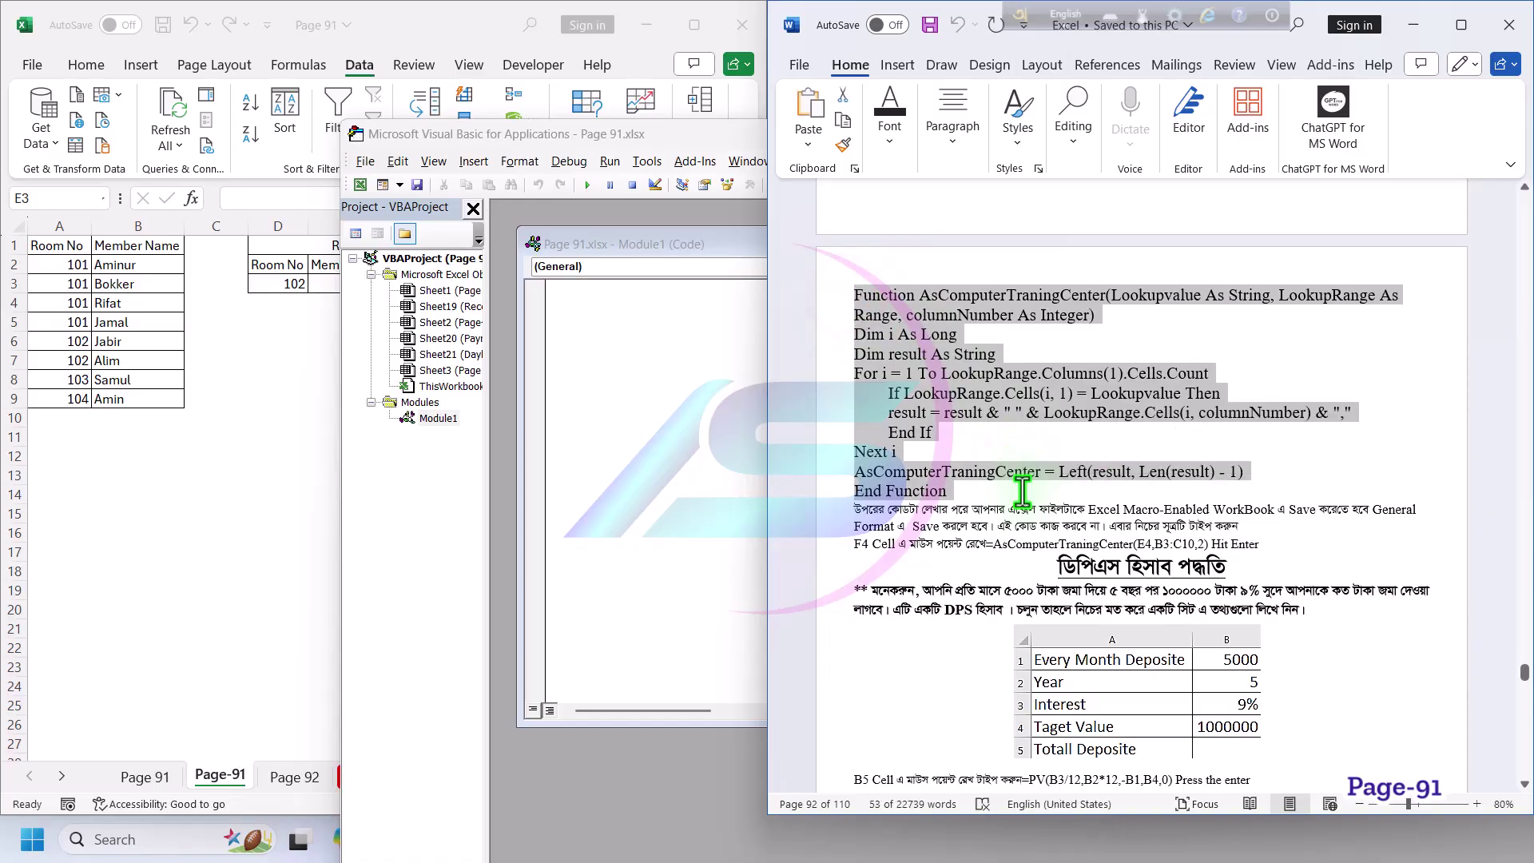
- Paste the copied function code into Module1 and return to the Excel worksheet
{"action": "left_click", "coordinate": [629, 344]}
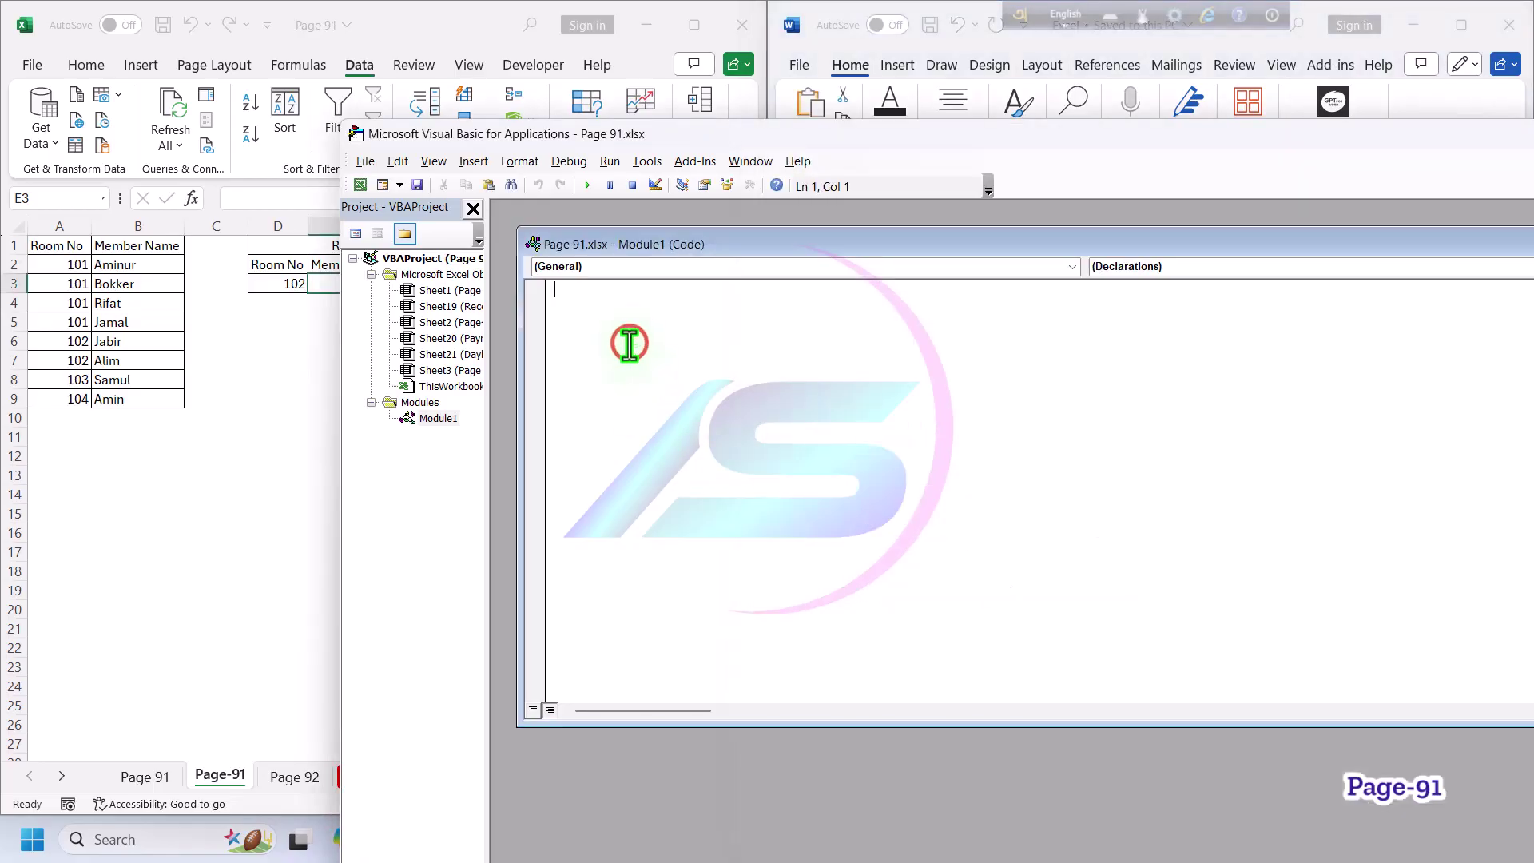
{"action": "key", "text": "ctrl+v"}
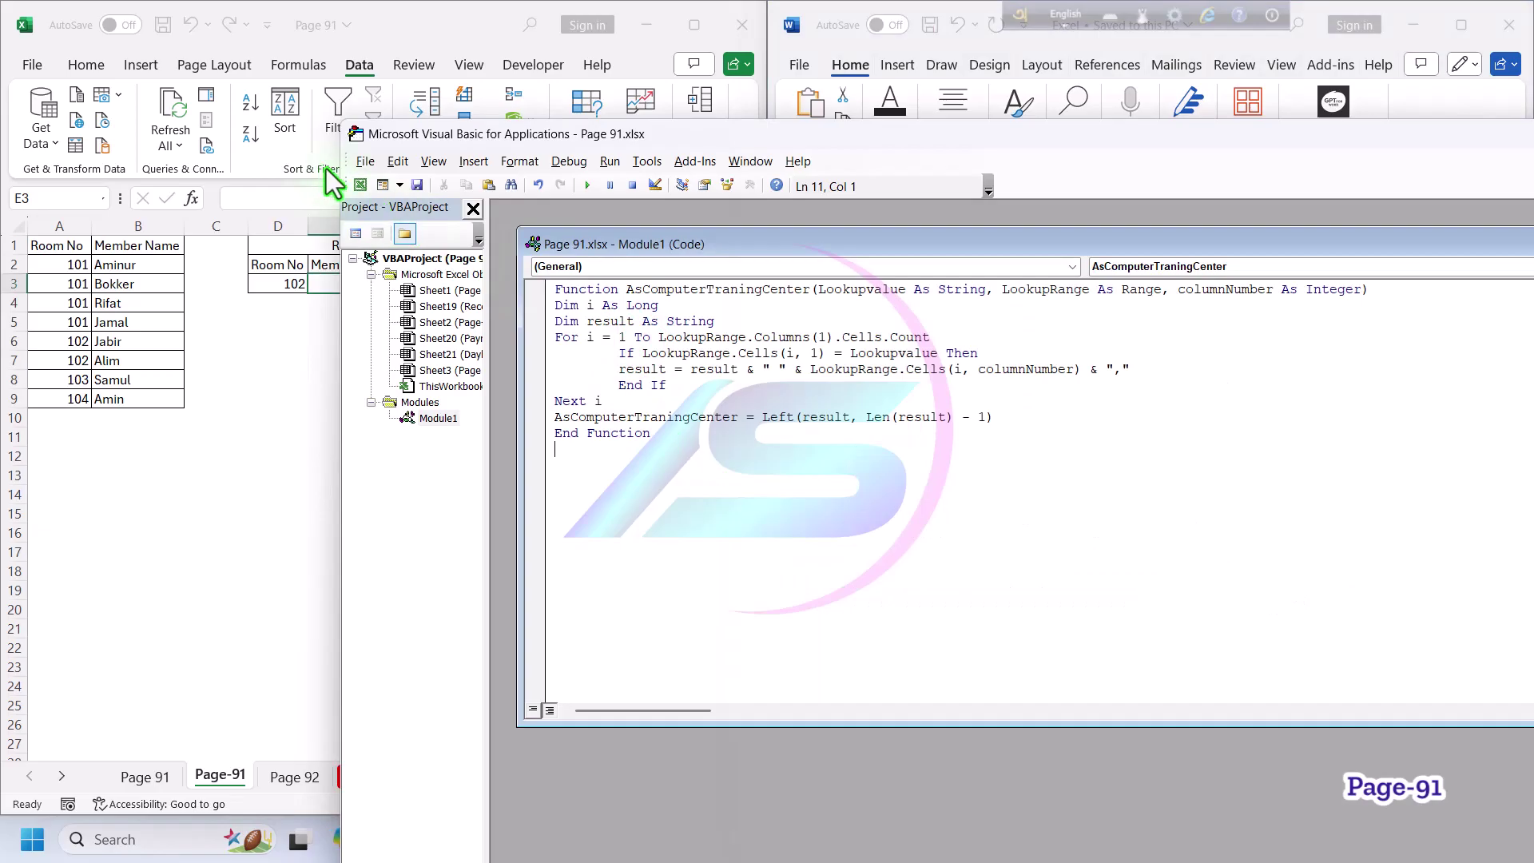
{"action": "left_click", "coordinate": [359, 186]}
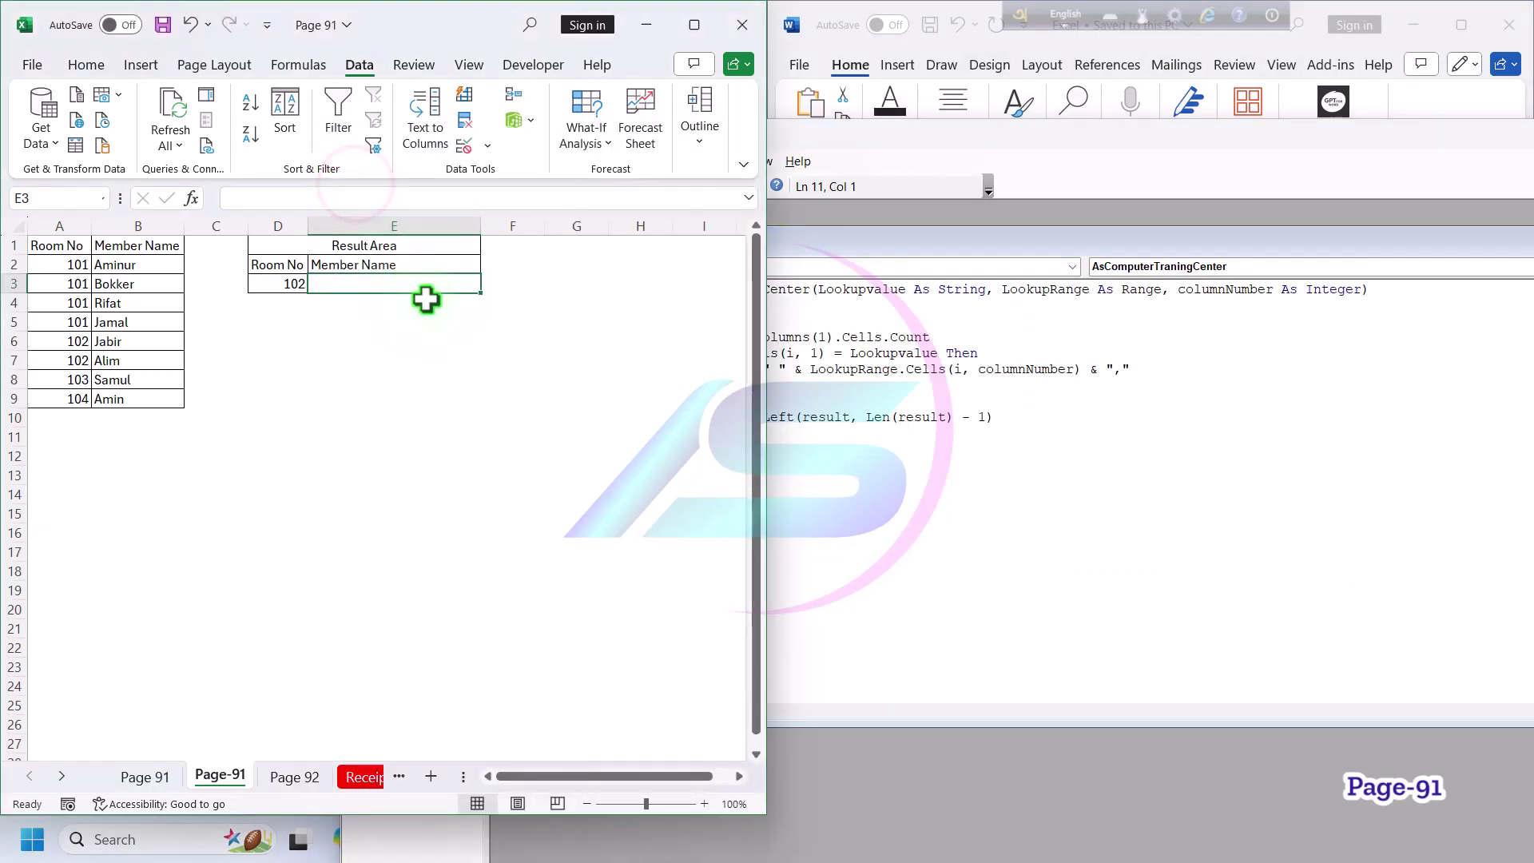
- Enter the formula =AsComputerTraningCenter(D3,A2:B9,2) in the Member Name cell E3
{"action": "type", "text": "="}
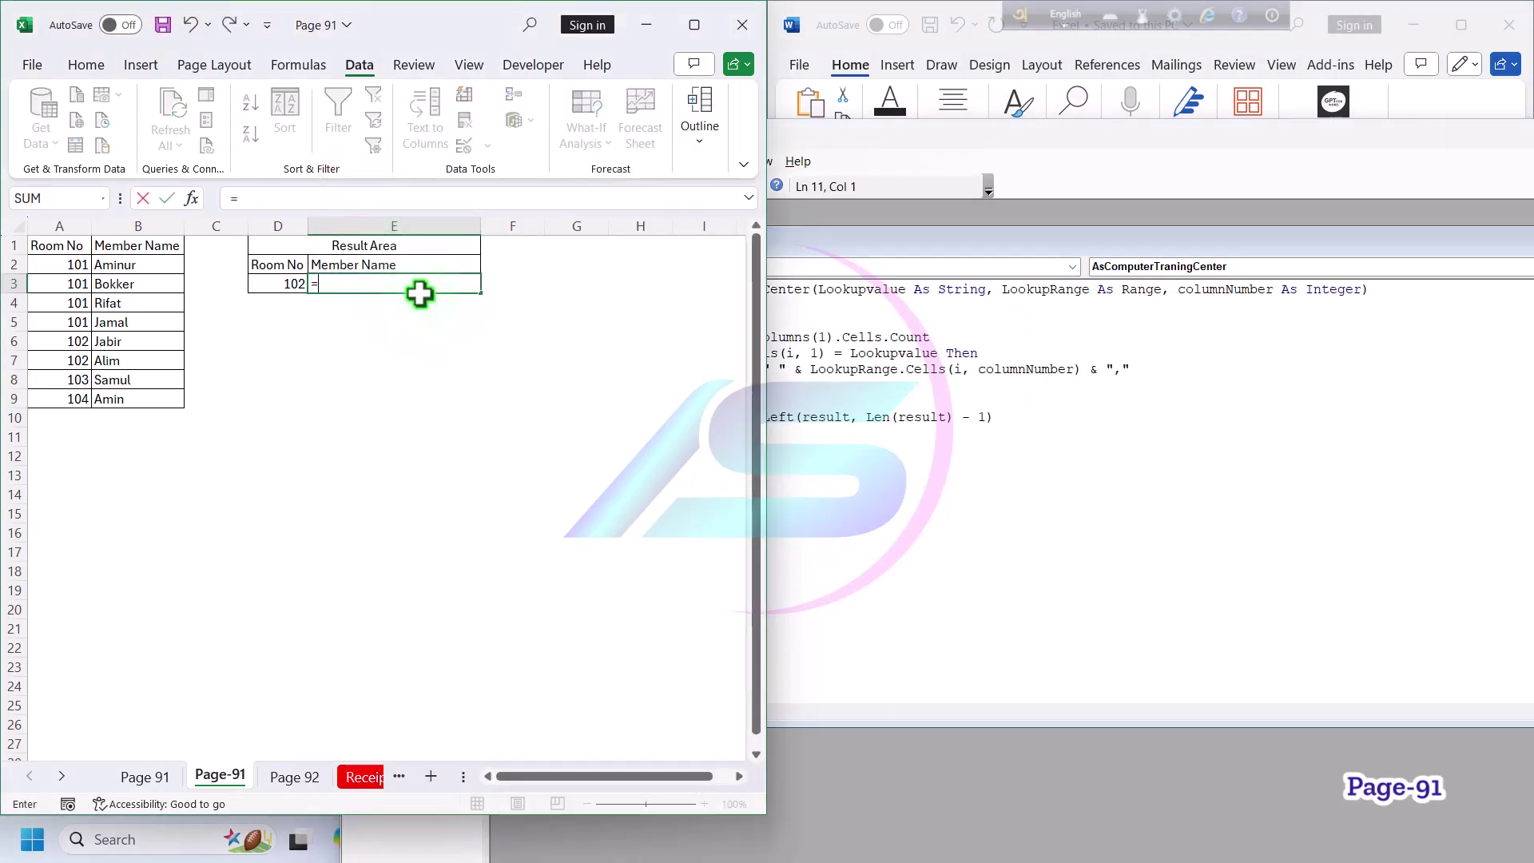
{"action": "type", "text": "as"}
{"action": "key", "text": "Tab"}
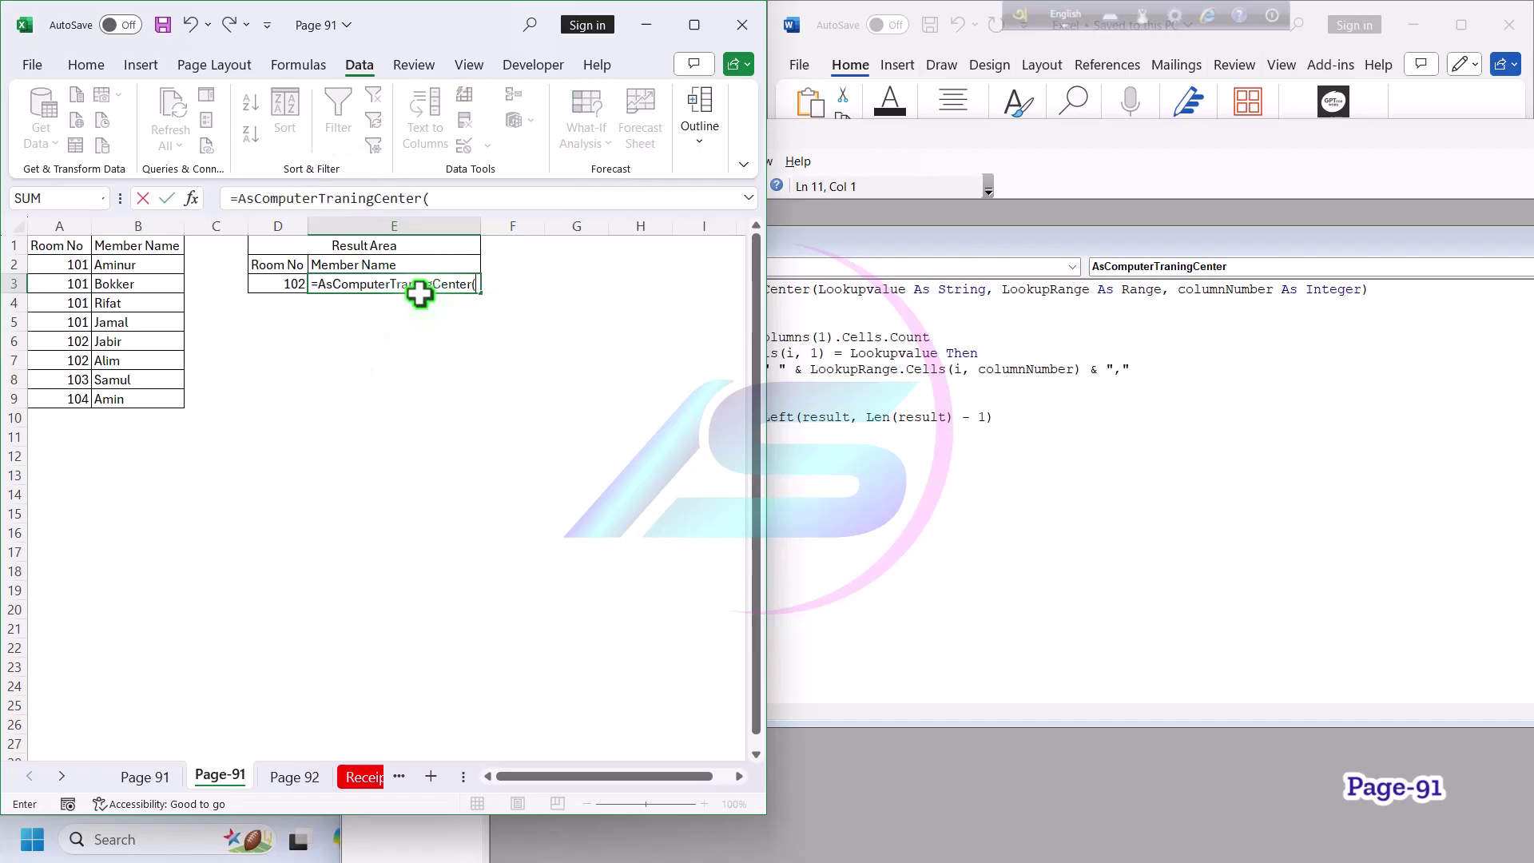
{"action": "left_click", "coordinate": [277, 282]}
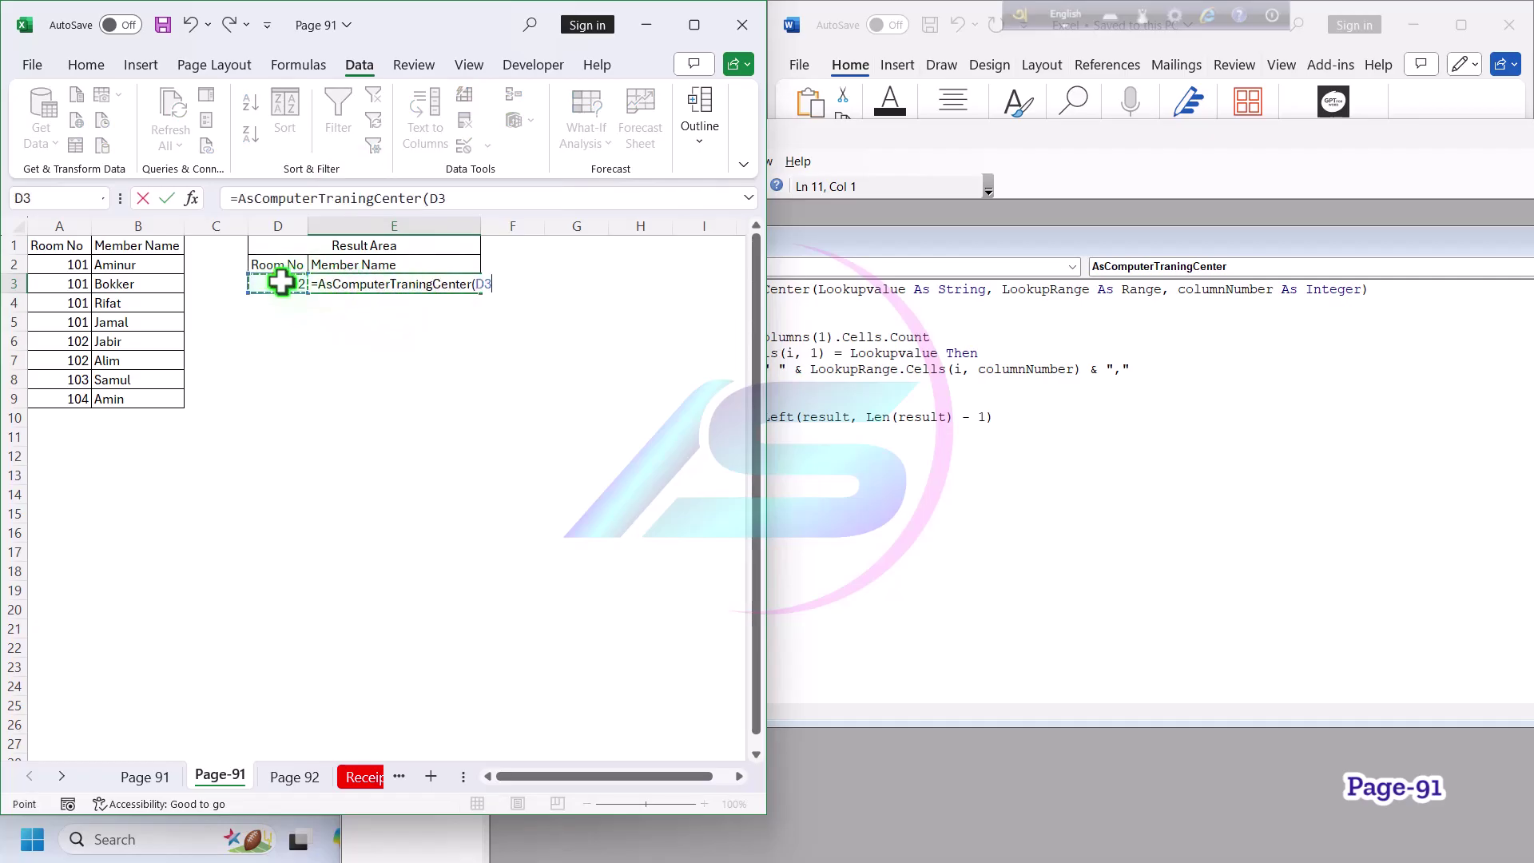
{"action": "type", "text": ","}
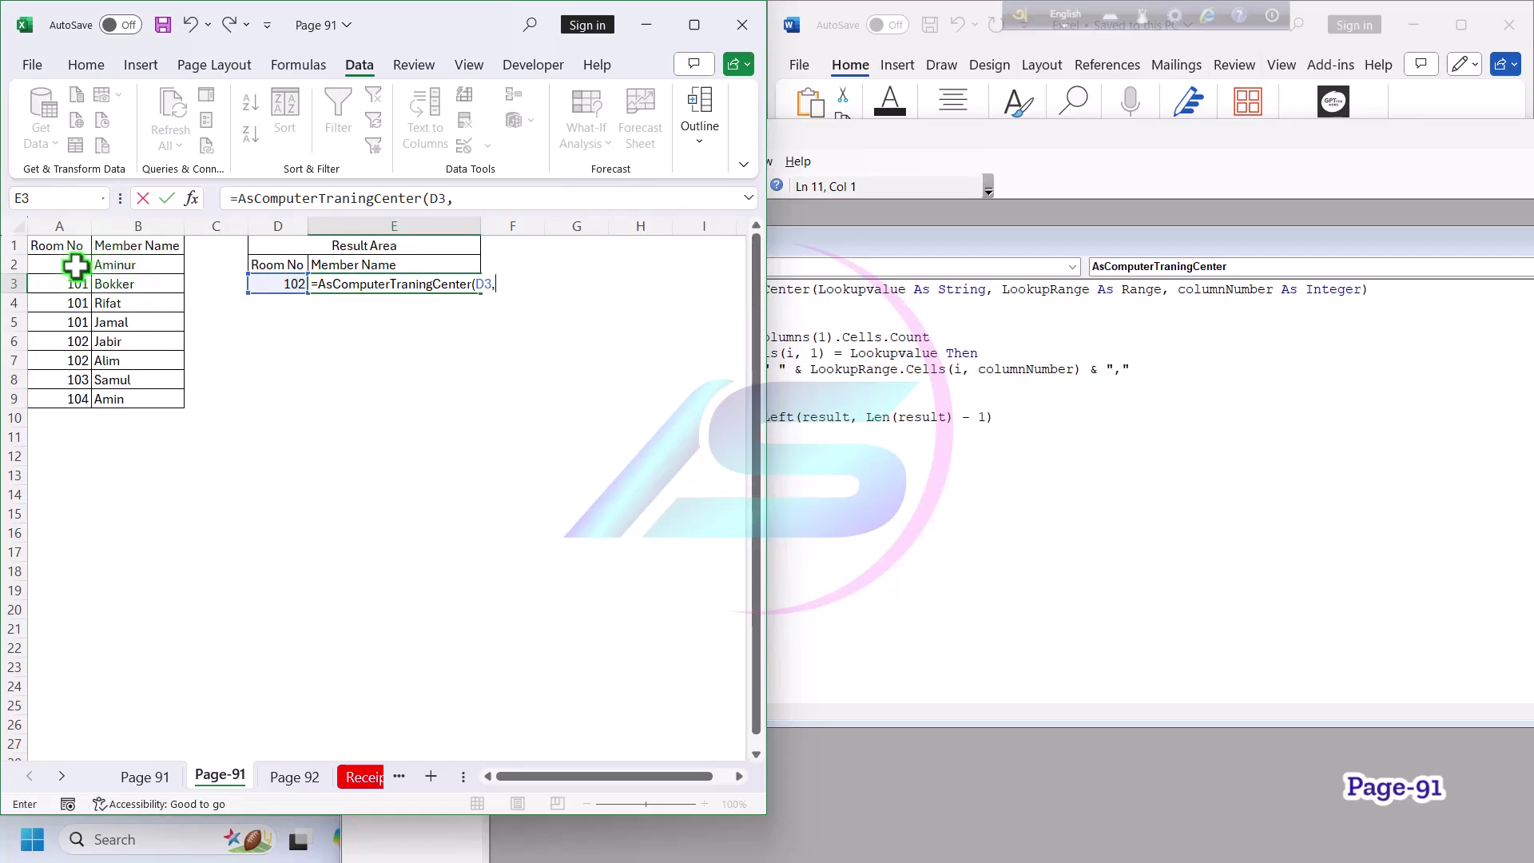
{"action": "left_click_drag", "start_coordinate": [78, 266], "coordinate": [135, 395]}
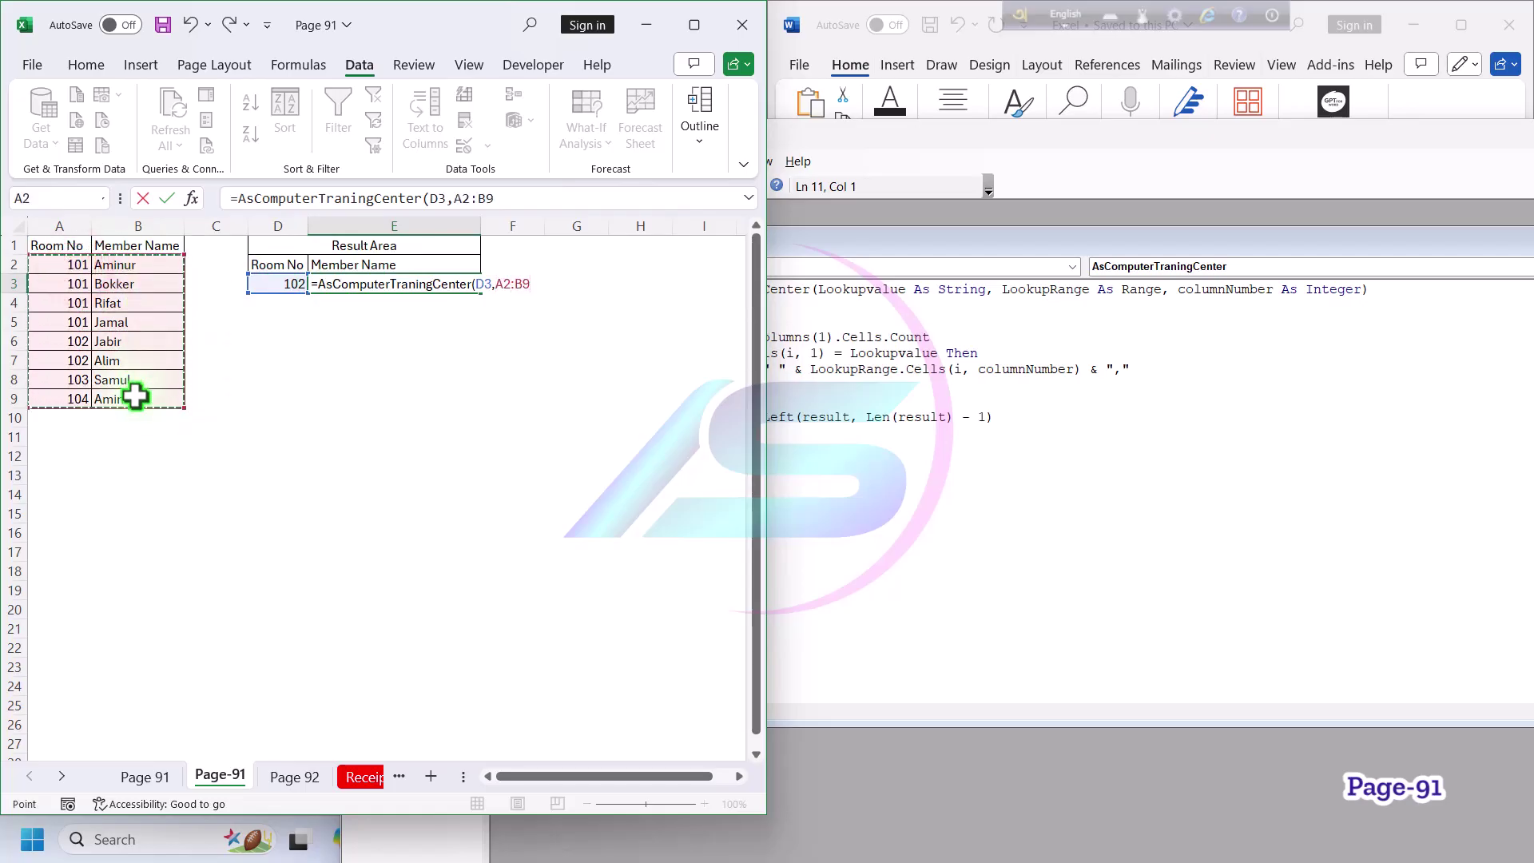
{"action": "type", "text": ","}
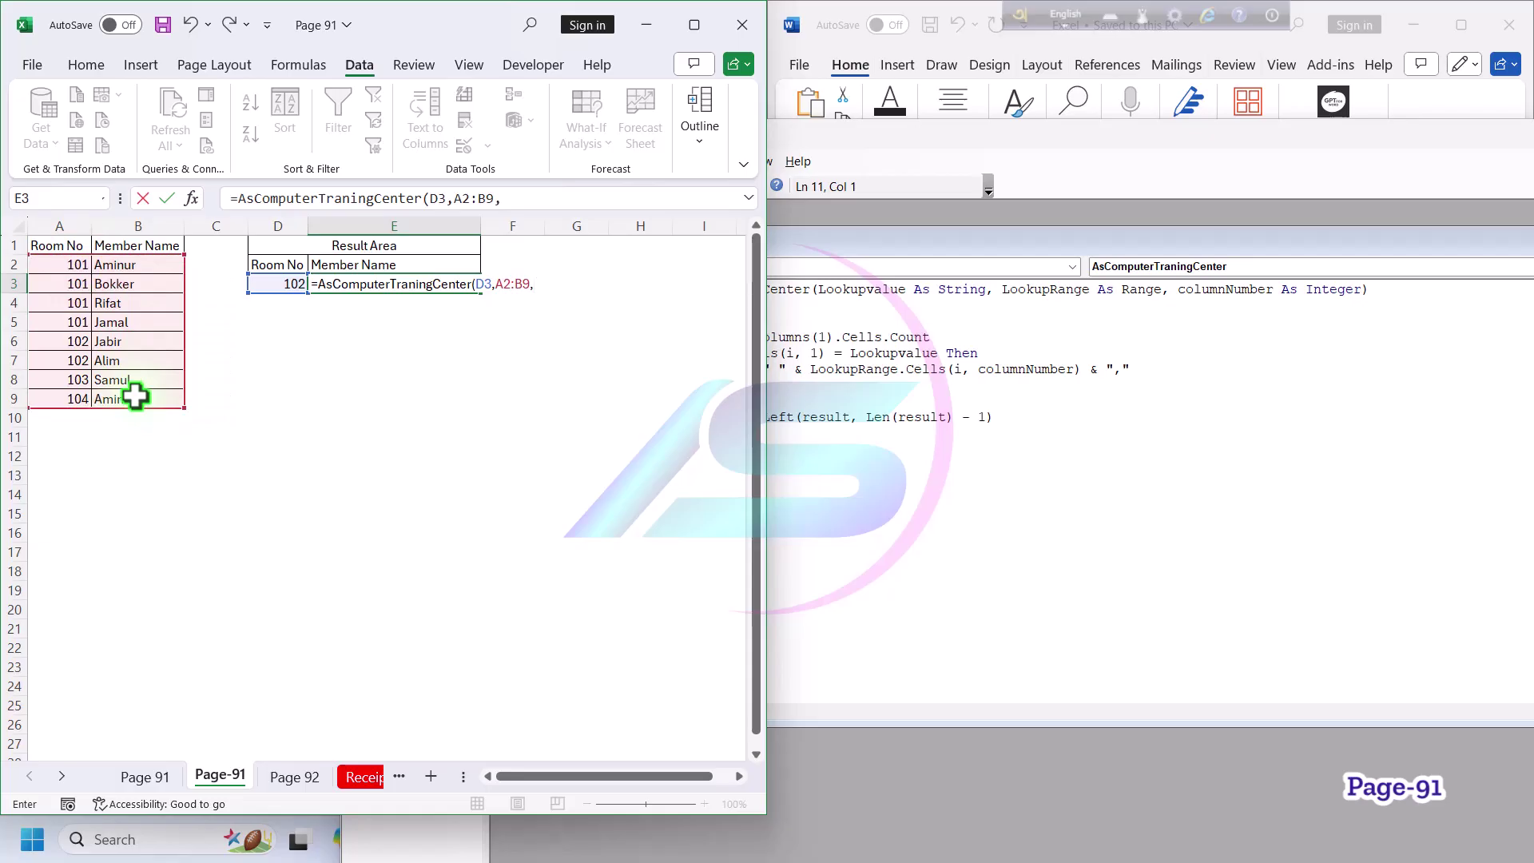
{"action": "type", "text": "2"}
{"action": "key", "text": "Return"}
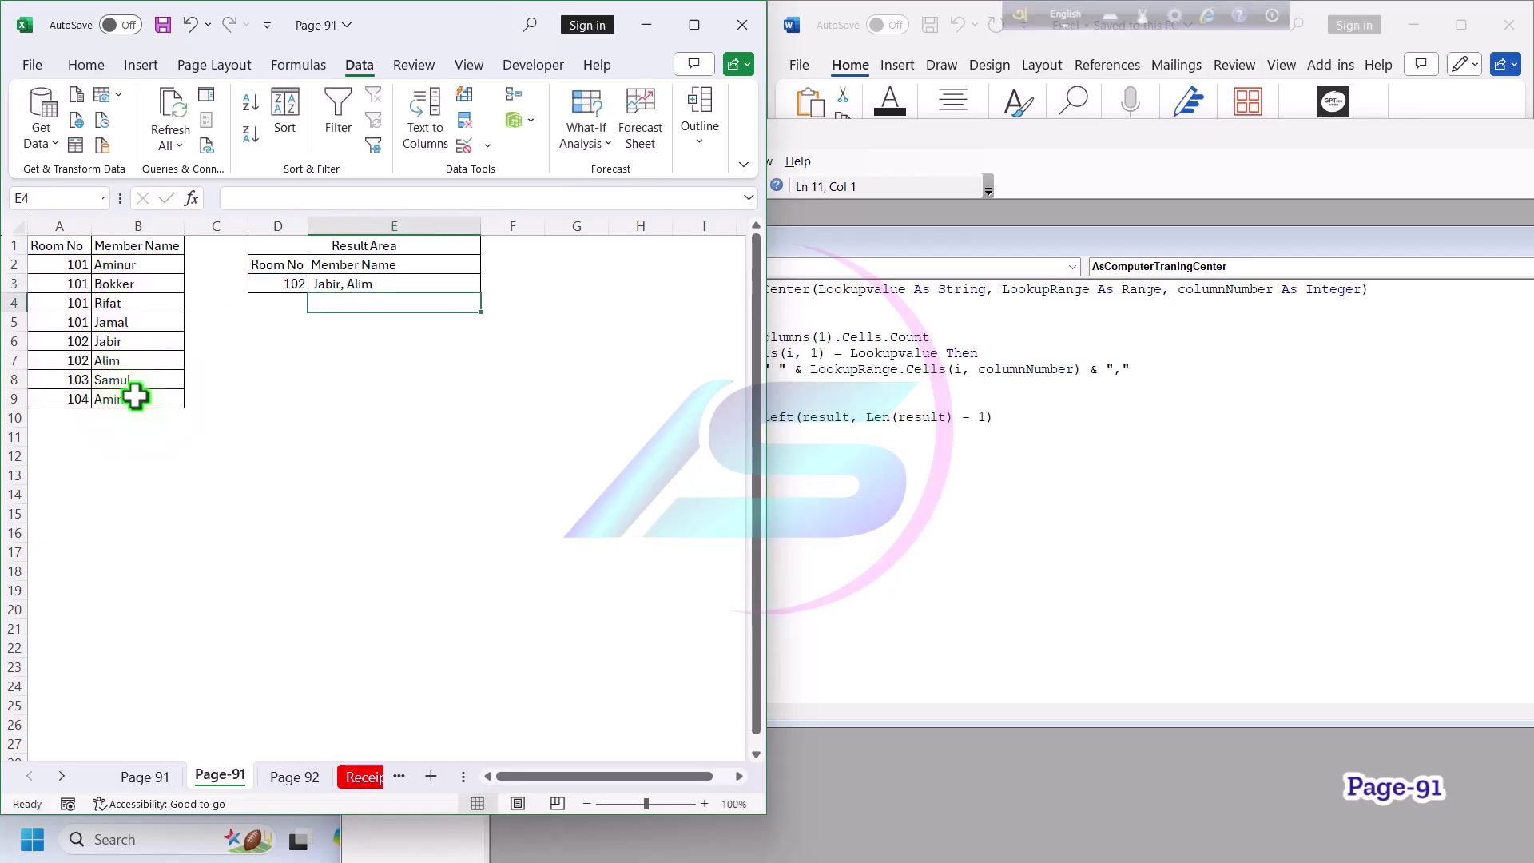
- Test the lookup by choosing room 103 and finally 104 in cell D3, and check the formula in E3
{"action": "left_click", "coordinate": [282, 277]}
{"action": "left_click", "coordinate": [316, 284]}
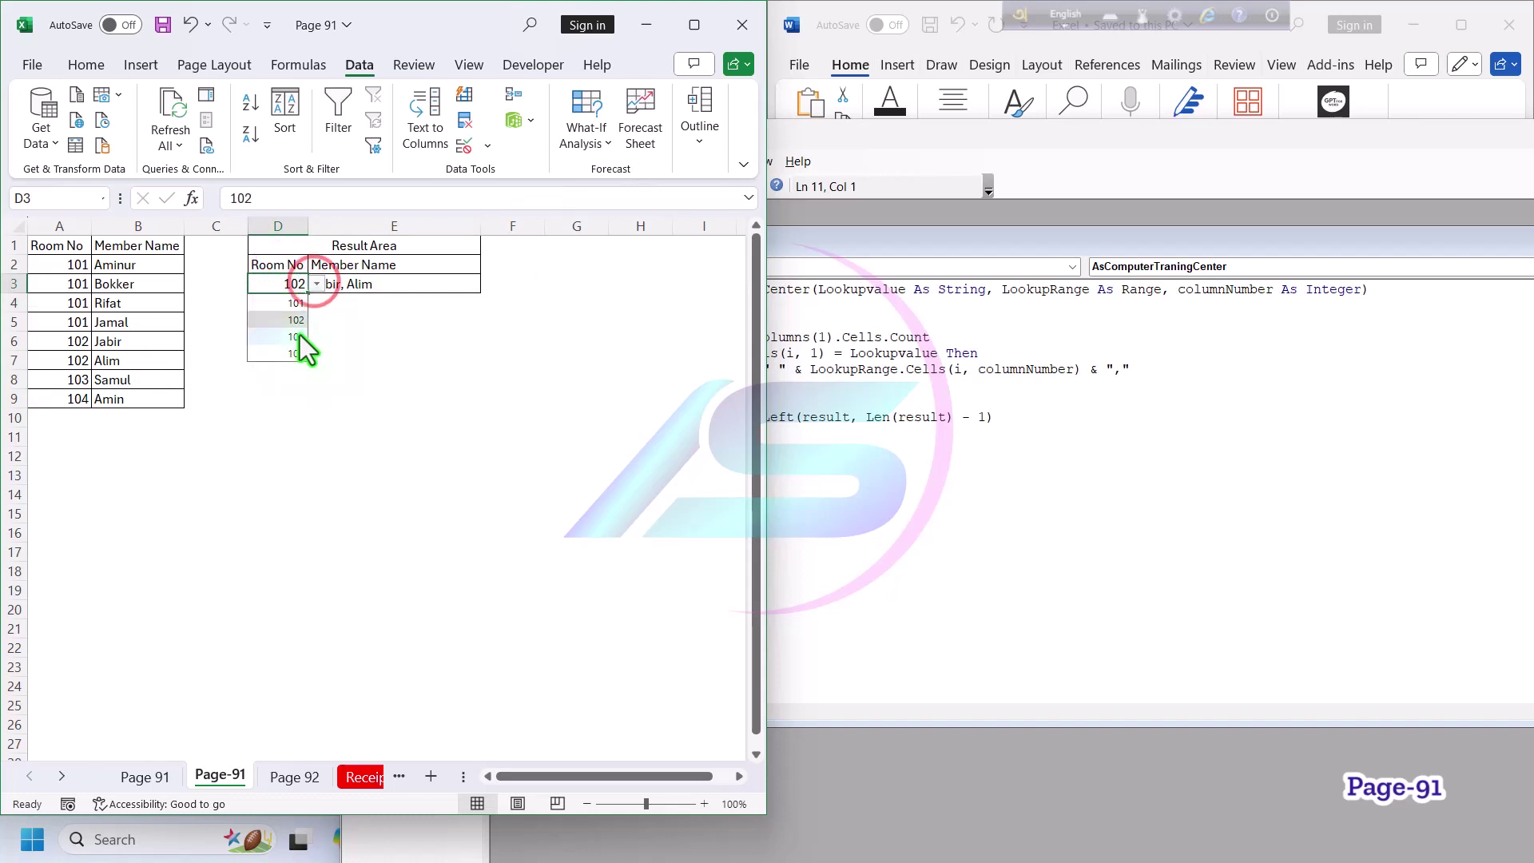
{"action": "left_click", "coordinate": [300, 335]}
{"action": "left_click", "coordinate": [318, 285]}
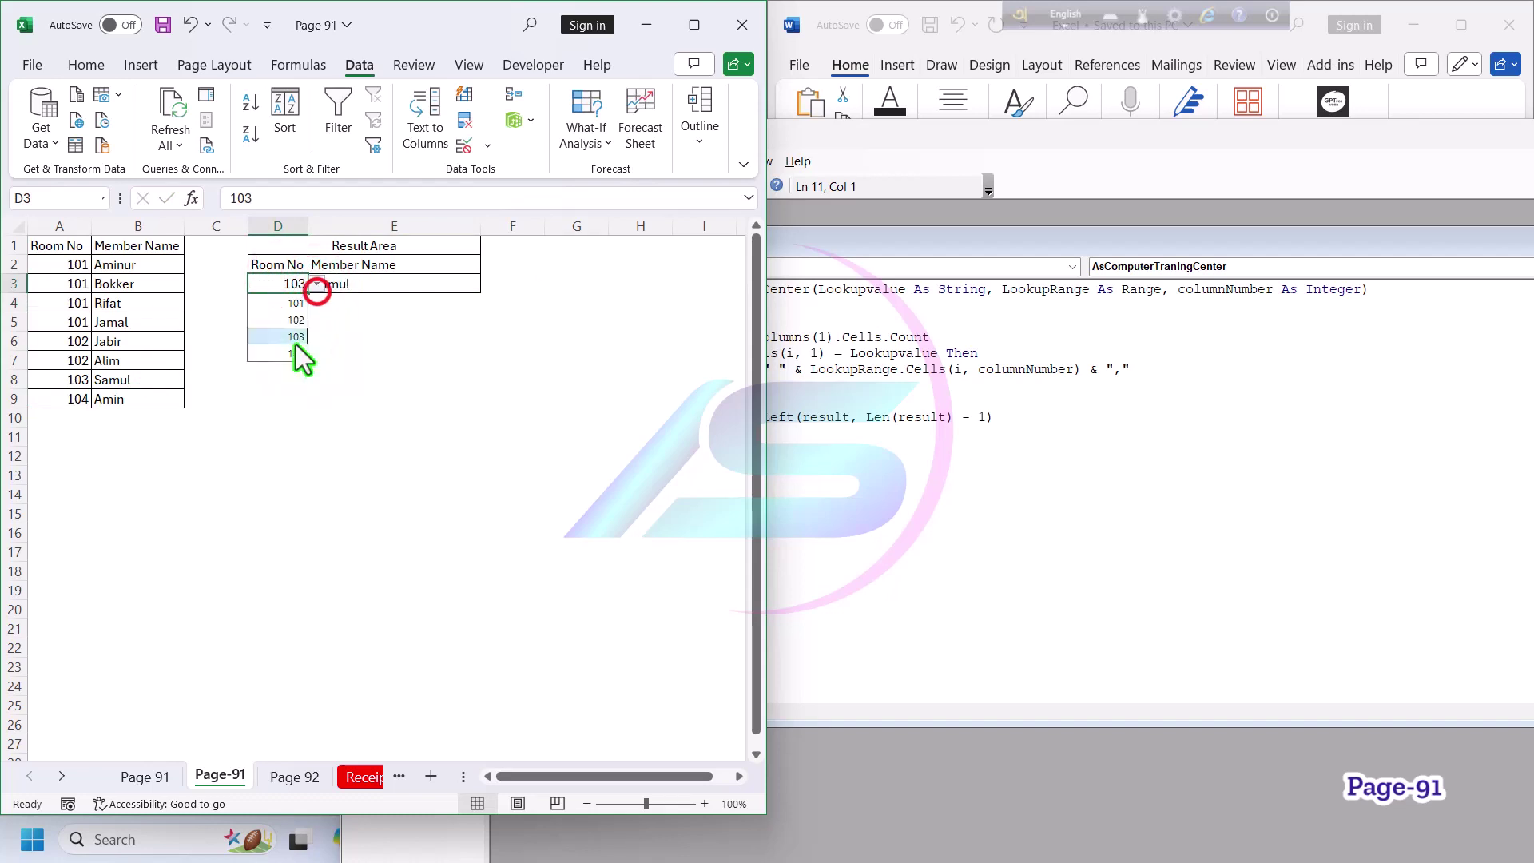
{"action": "left_click", "coordinate": [295, 355]}
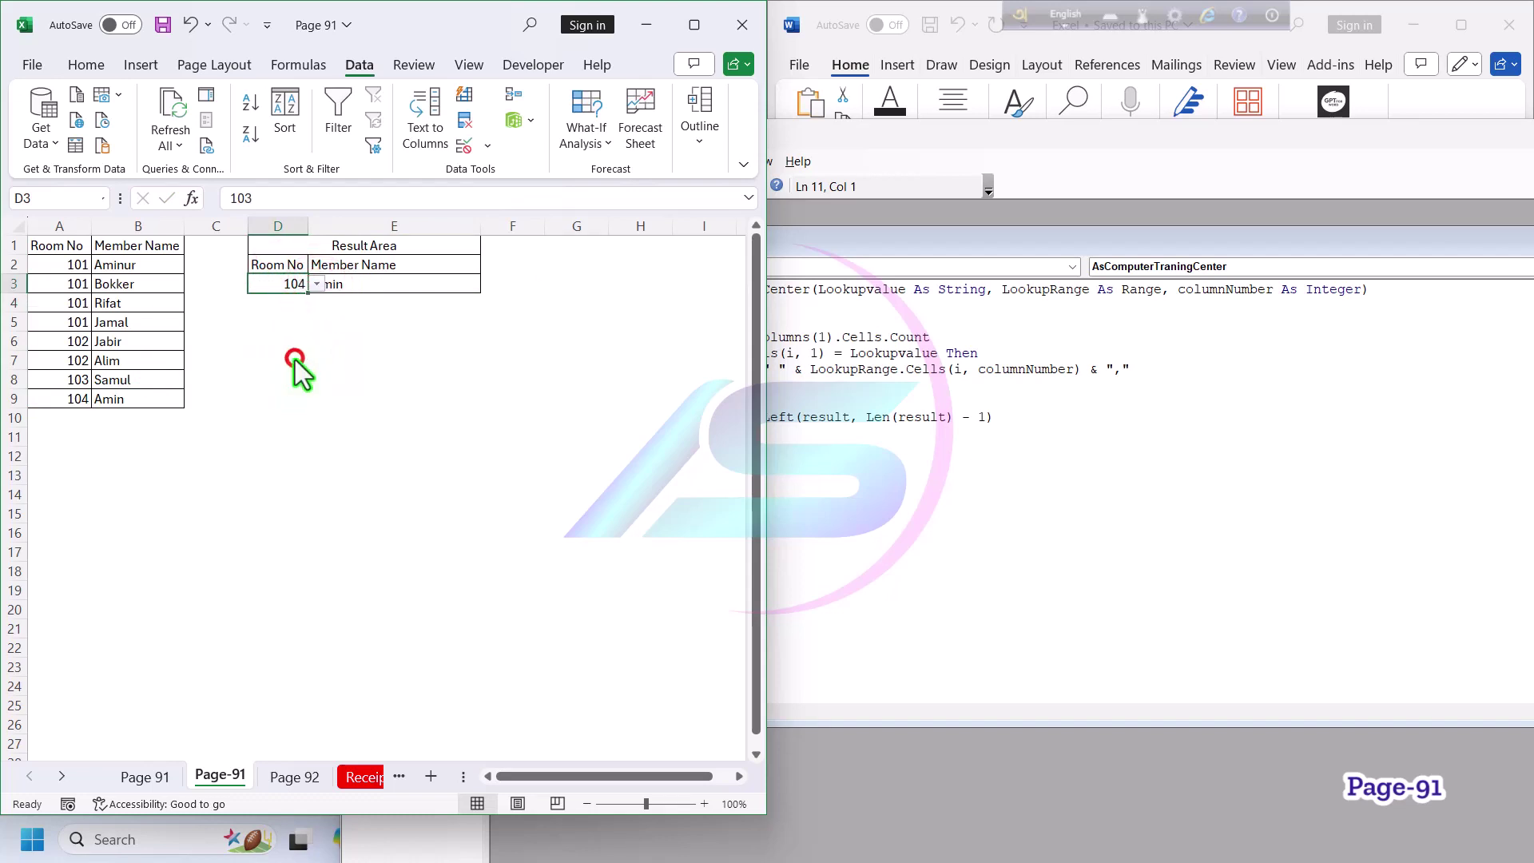
{"action": "left_click", "coordinate": [367, 281]}
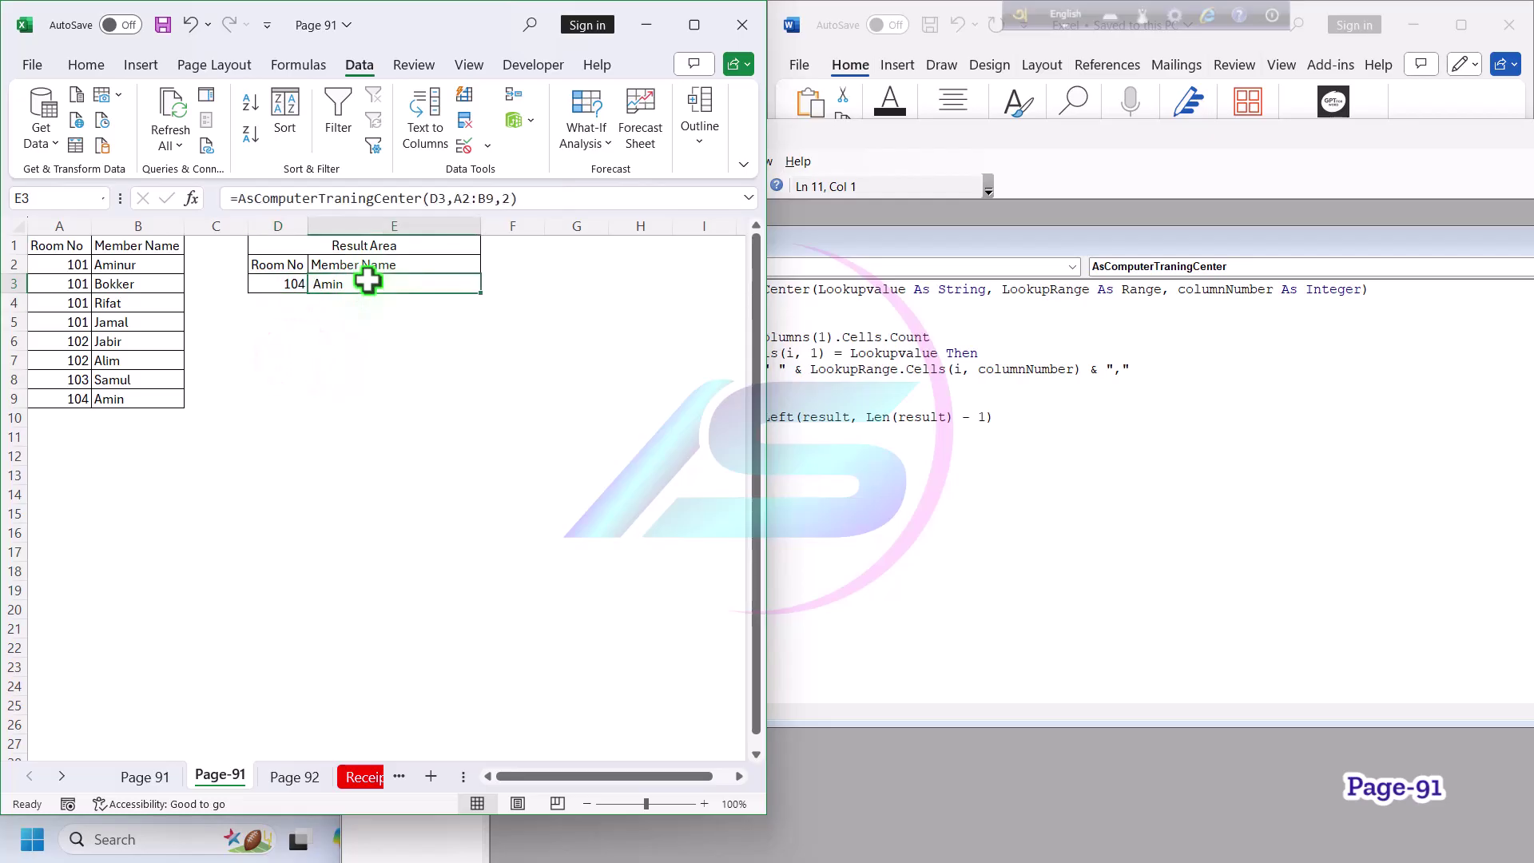
{"action": "left_click", "coordinate": [38, 67]}
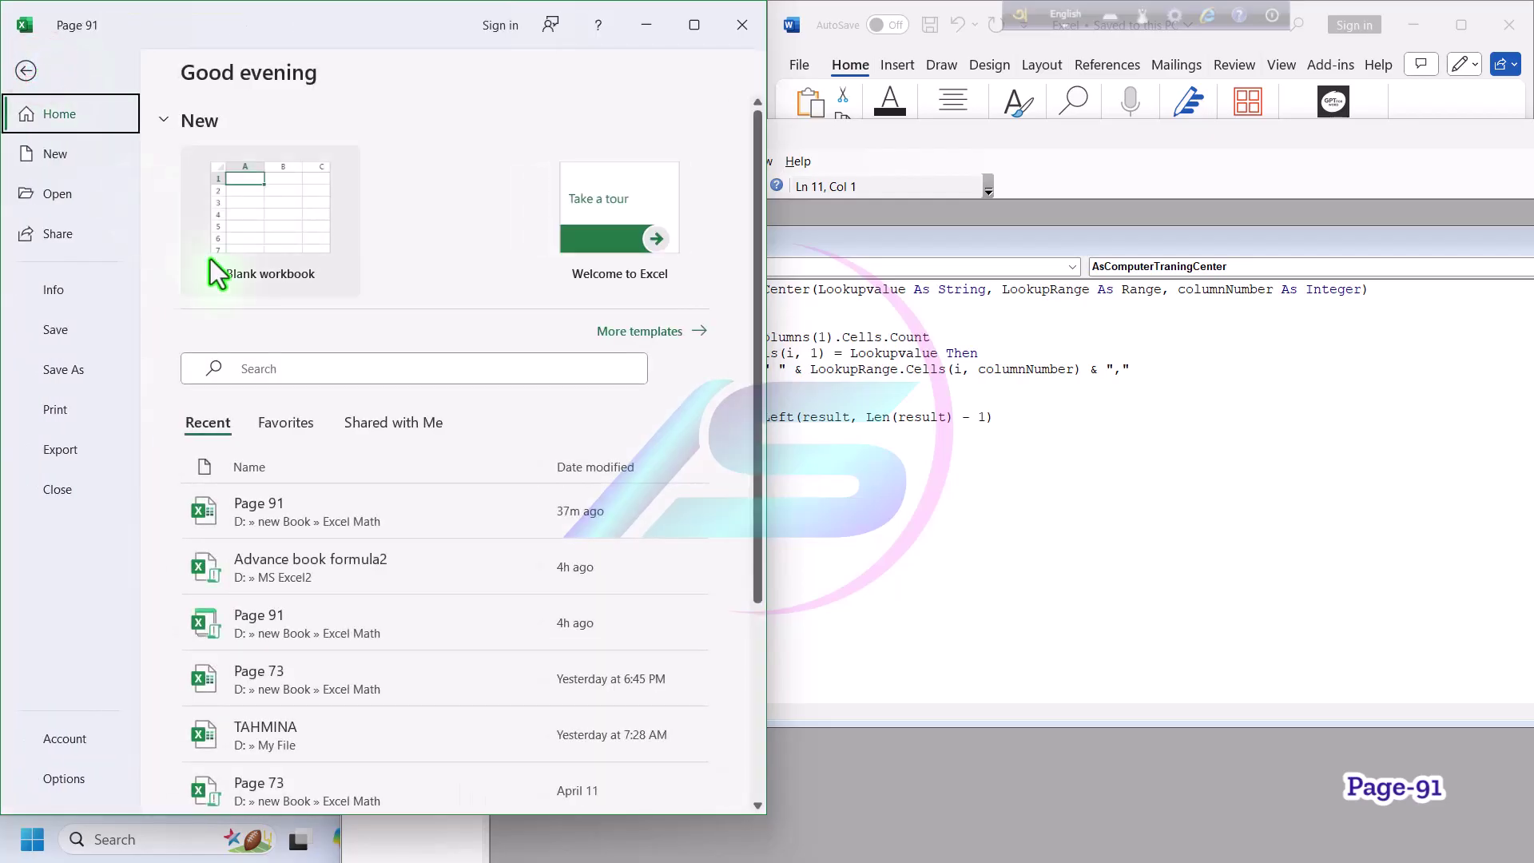
{"action": "key", "text": "Escape"}
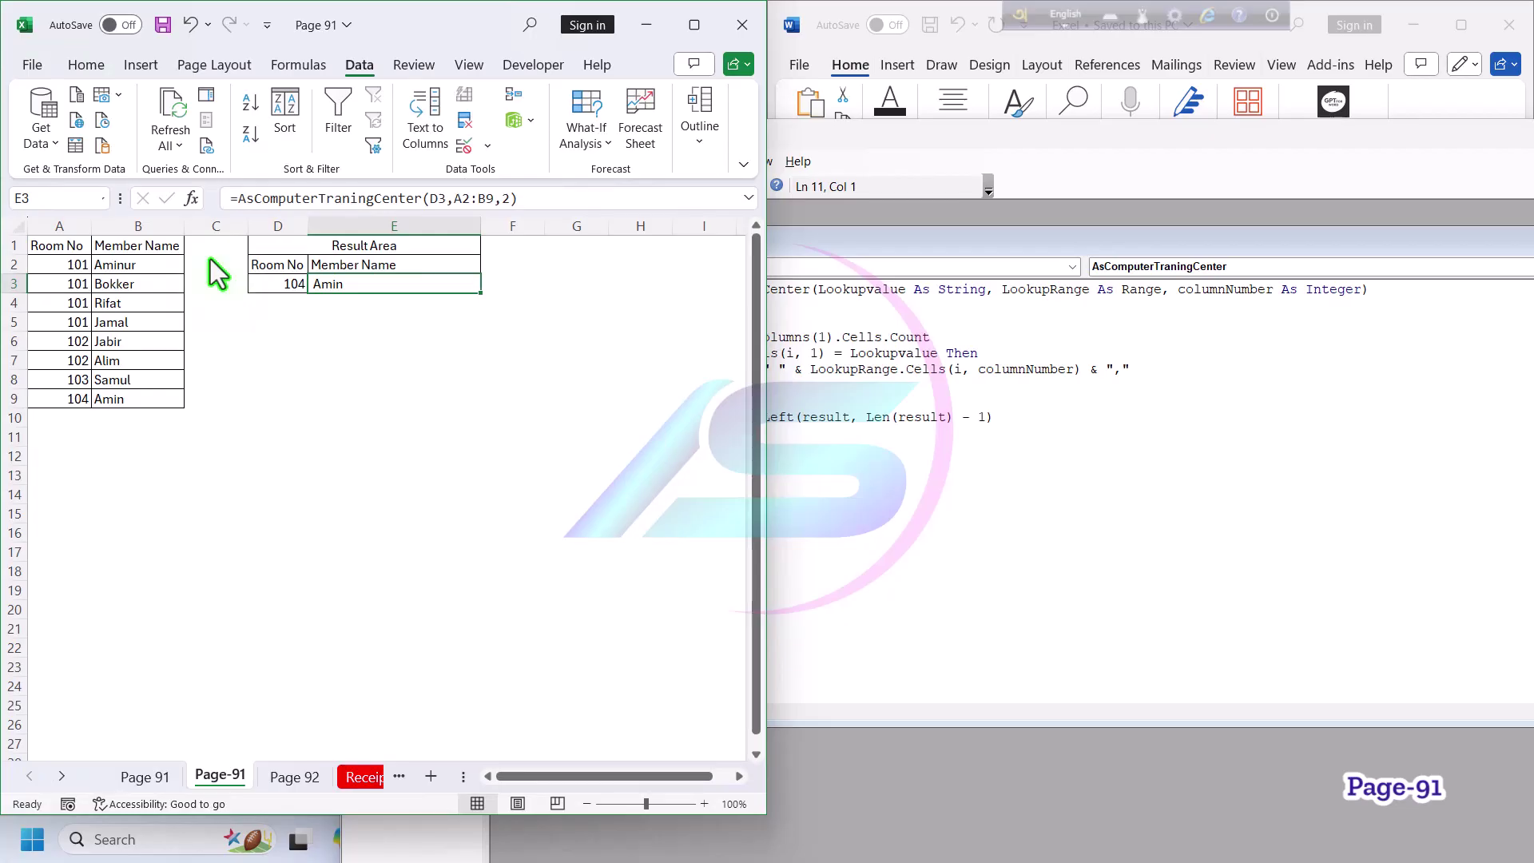
{"action": "left_click", "coordinate": [259, 333]}
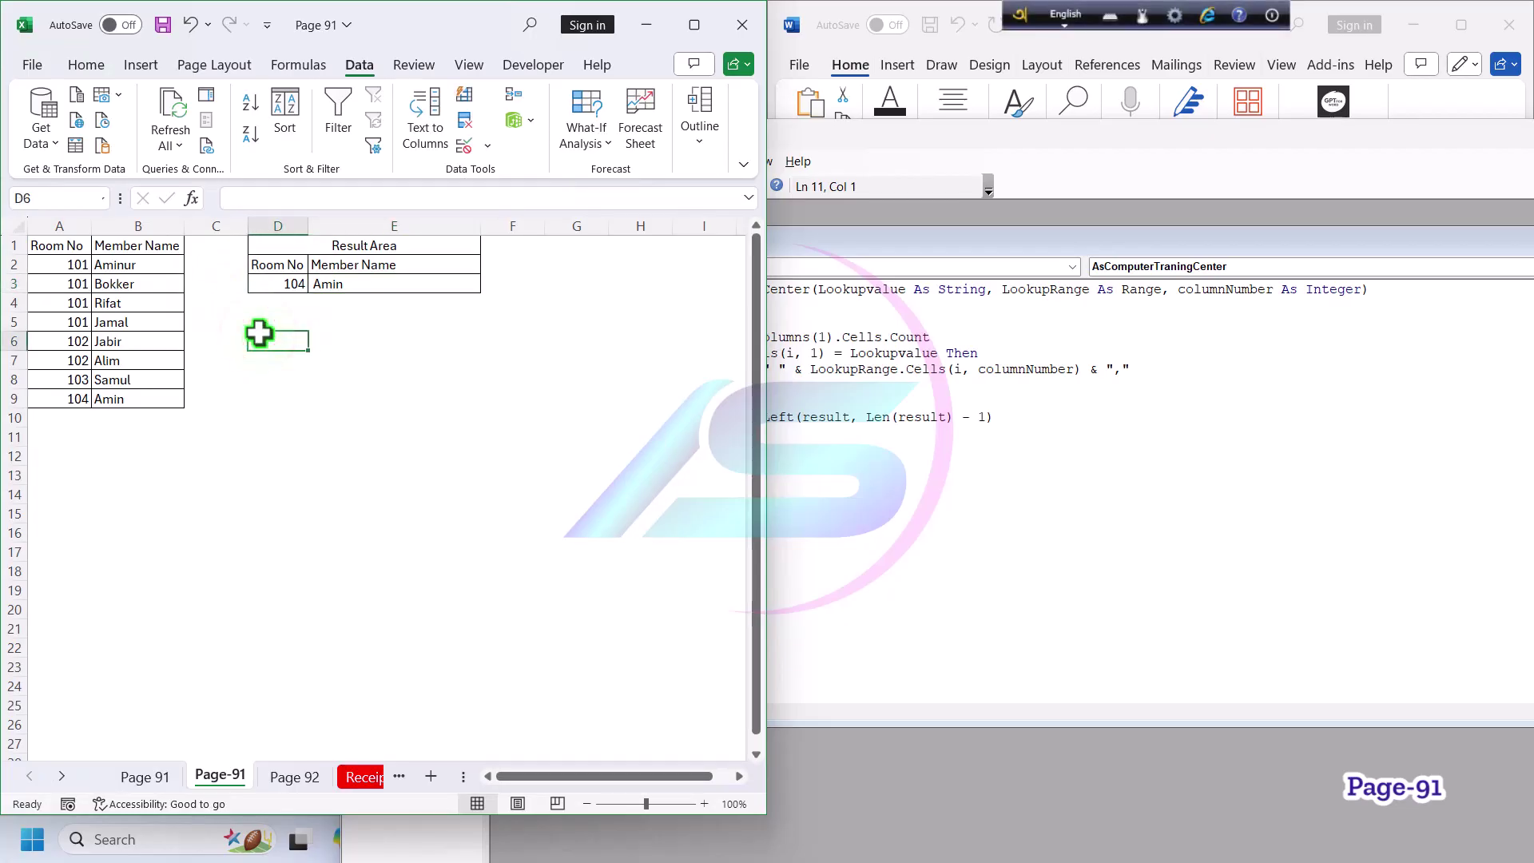
{"action": "left_click", "coordinate": [339, 366]}
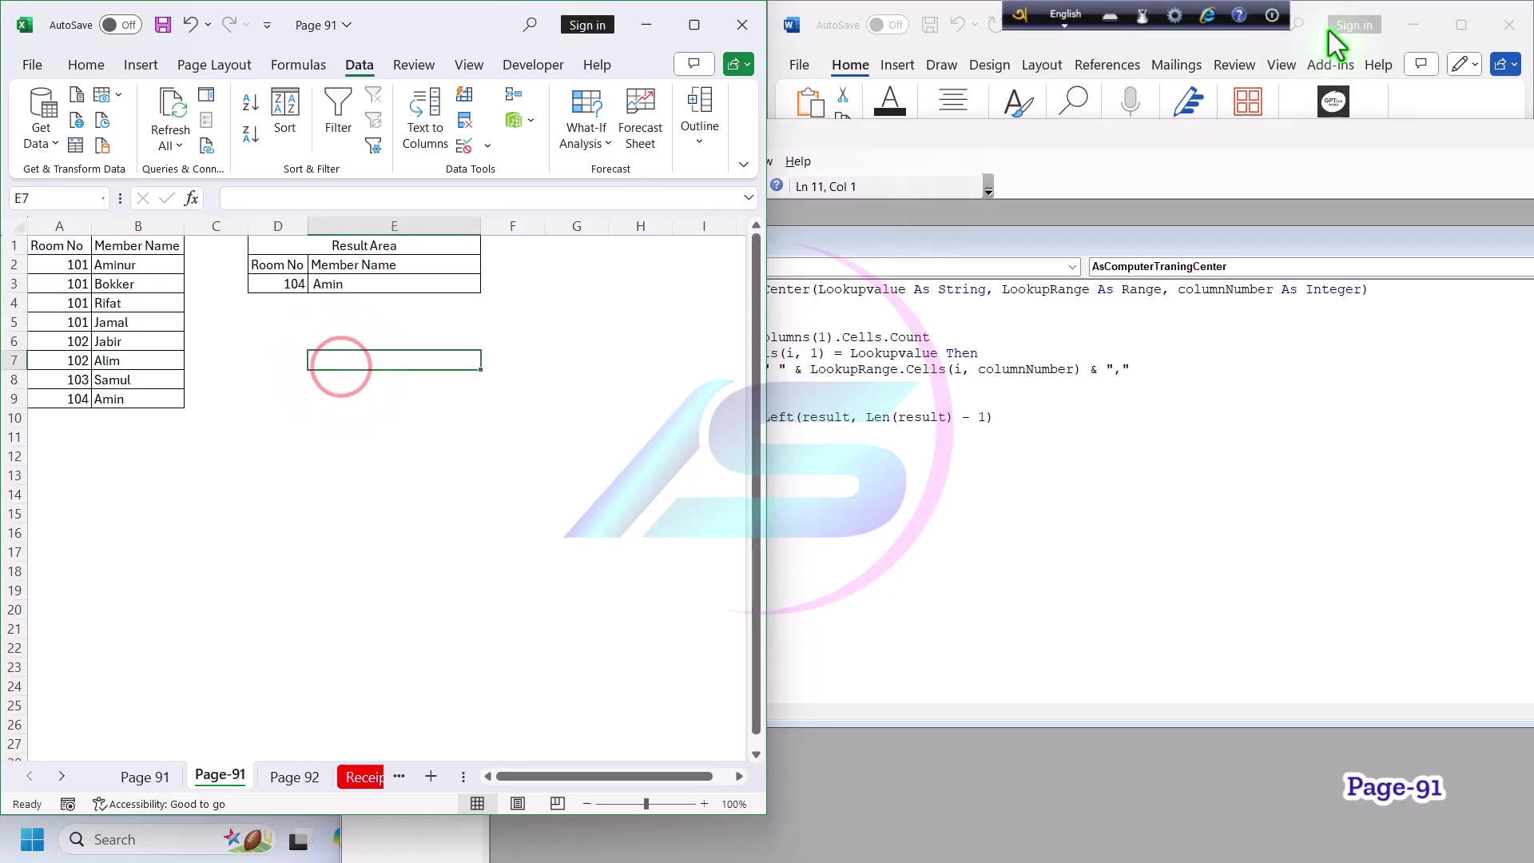
- Close the Word document and the Visual Basic editor, and maximize the Excel window
{"action": "left_click", "coordinate": [1502, 31]}
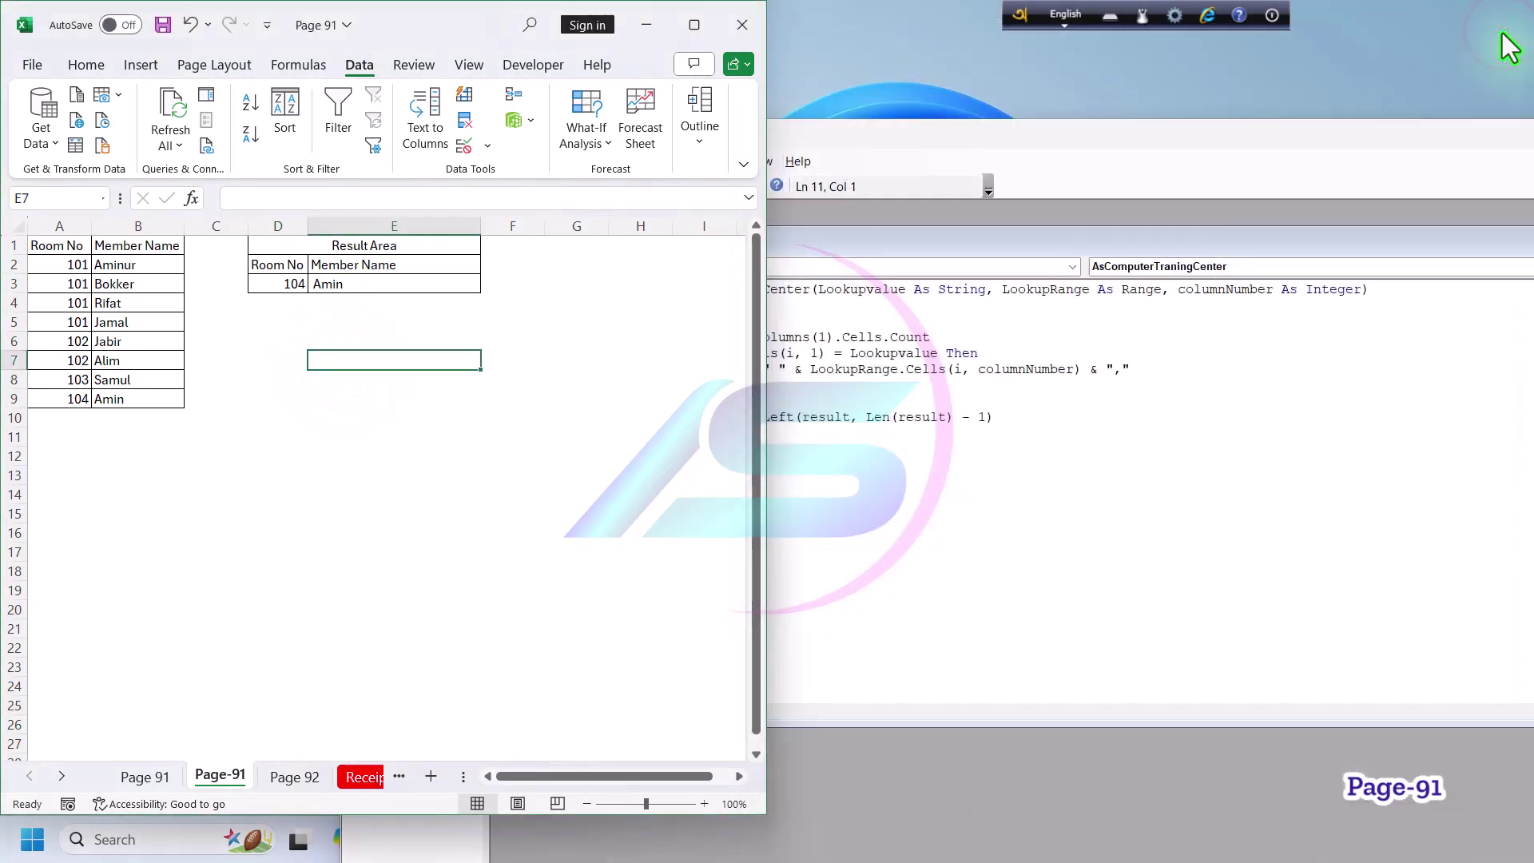
{"action": "left_click", "coordinate": [1100, 149]}
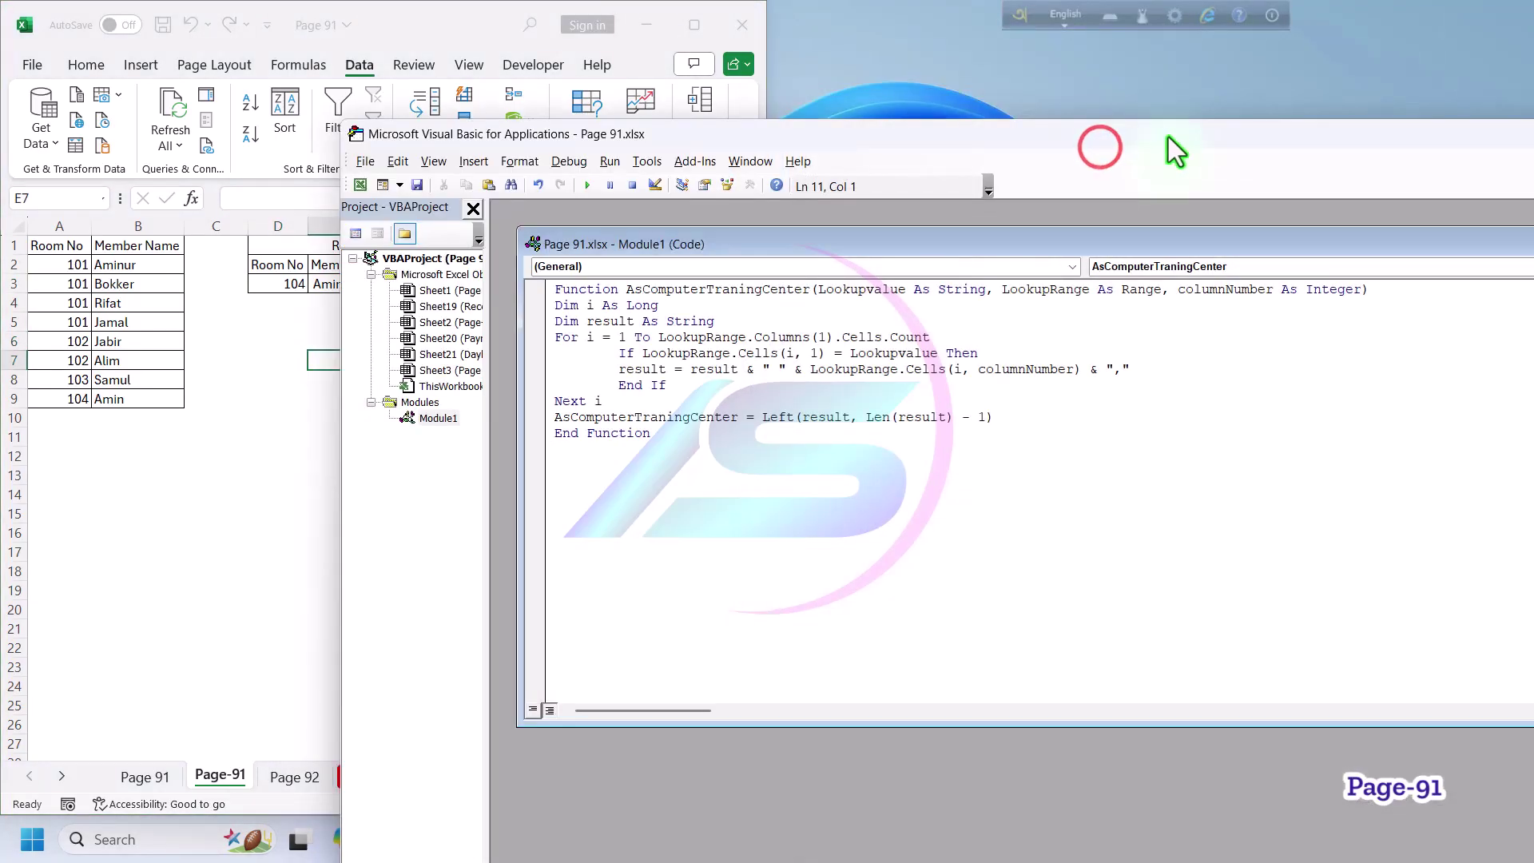
{"action": "left_click_drag", "start_coordinate": [1170, 137], "coordinate": [720, 331]}
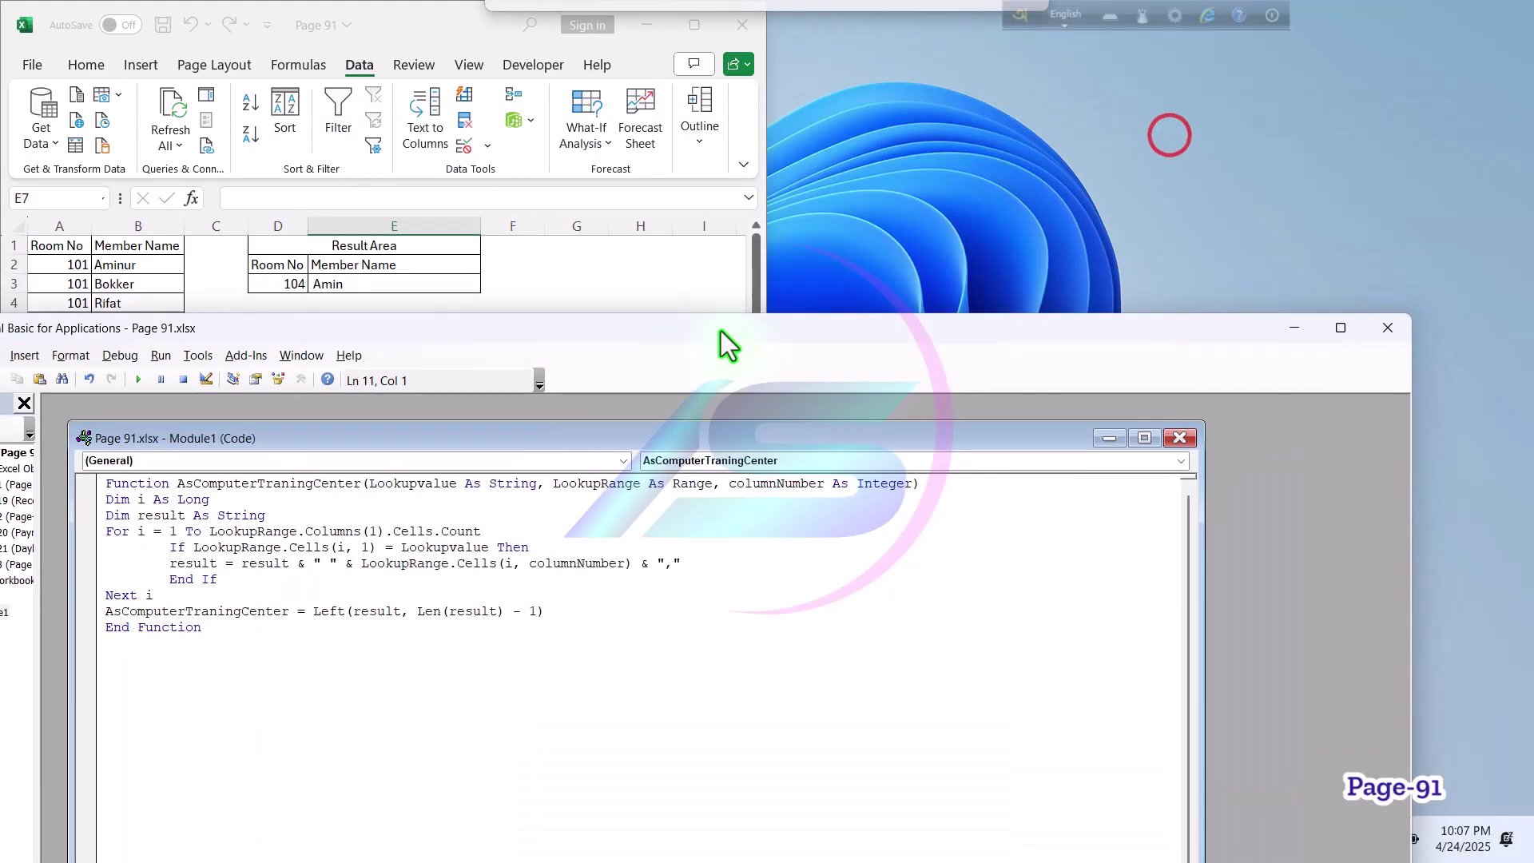
{"action": "left_click", "coordinate": [1394, 332]}
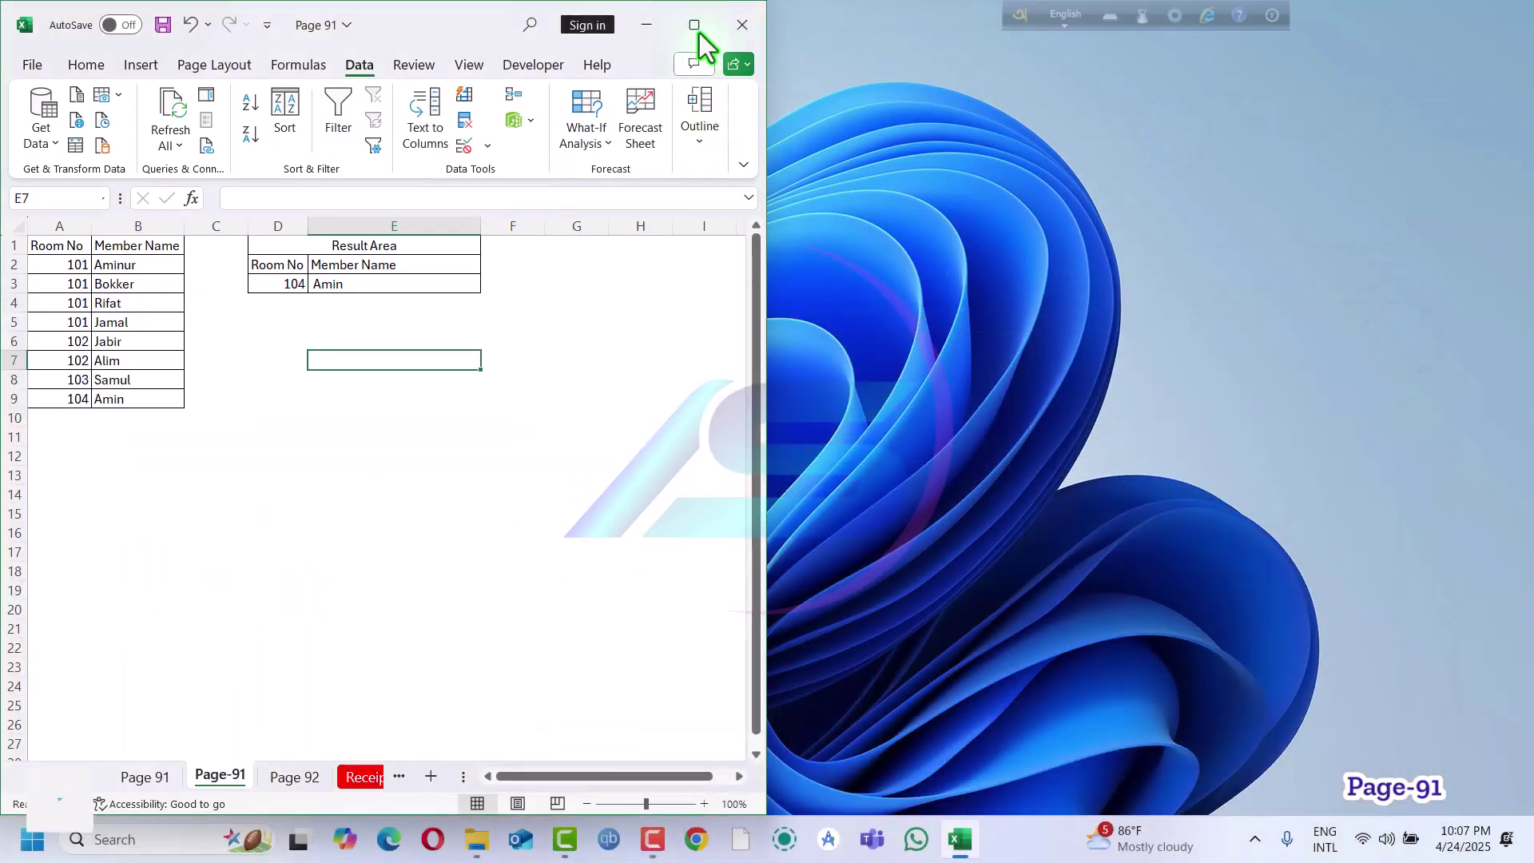
{"action": "mouse_move", "coordinate": [699, 32]}
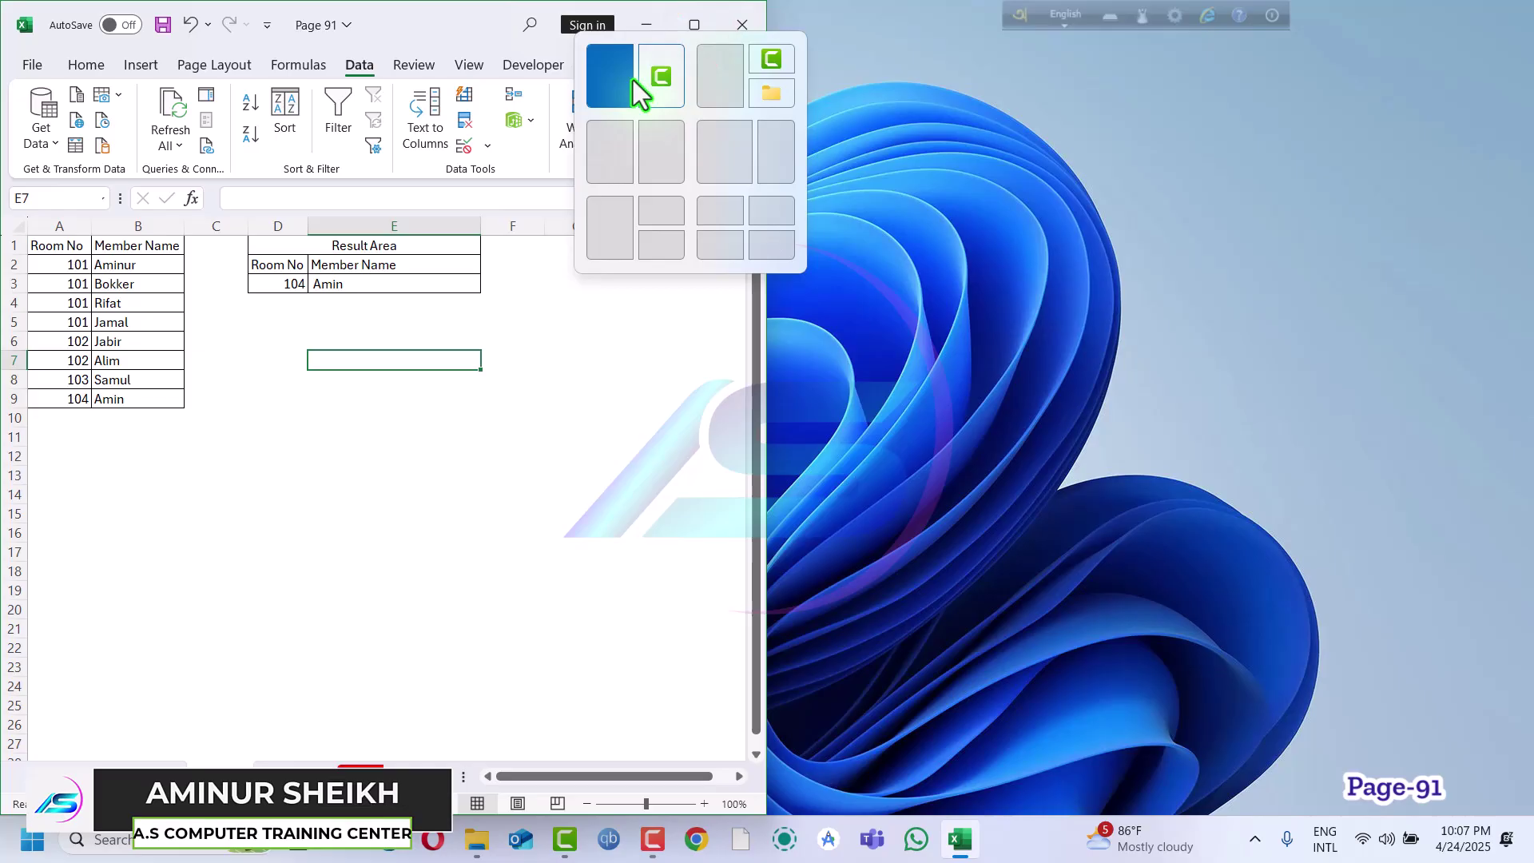
{"action": "left_click", "coordinate": [693, 23]}
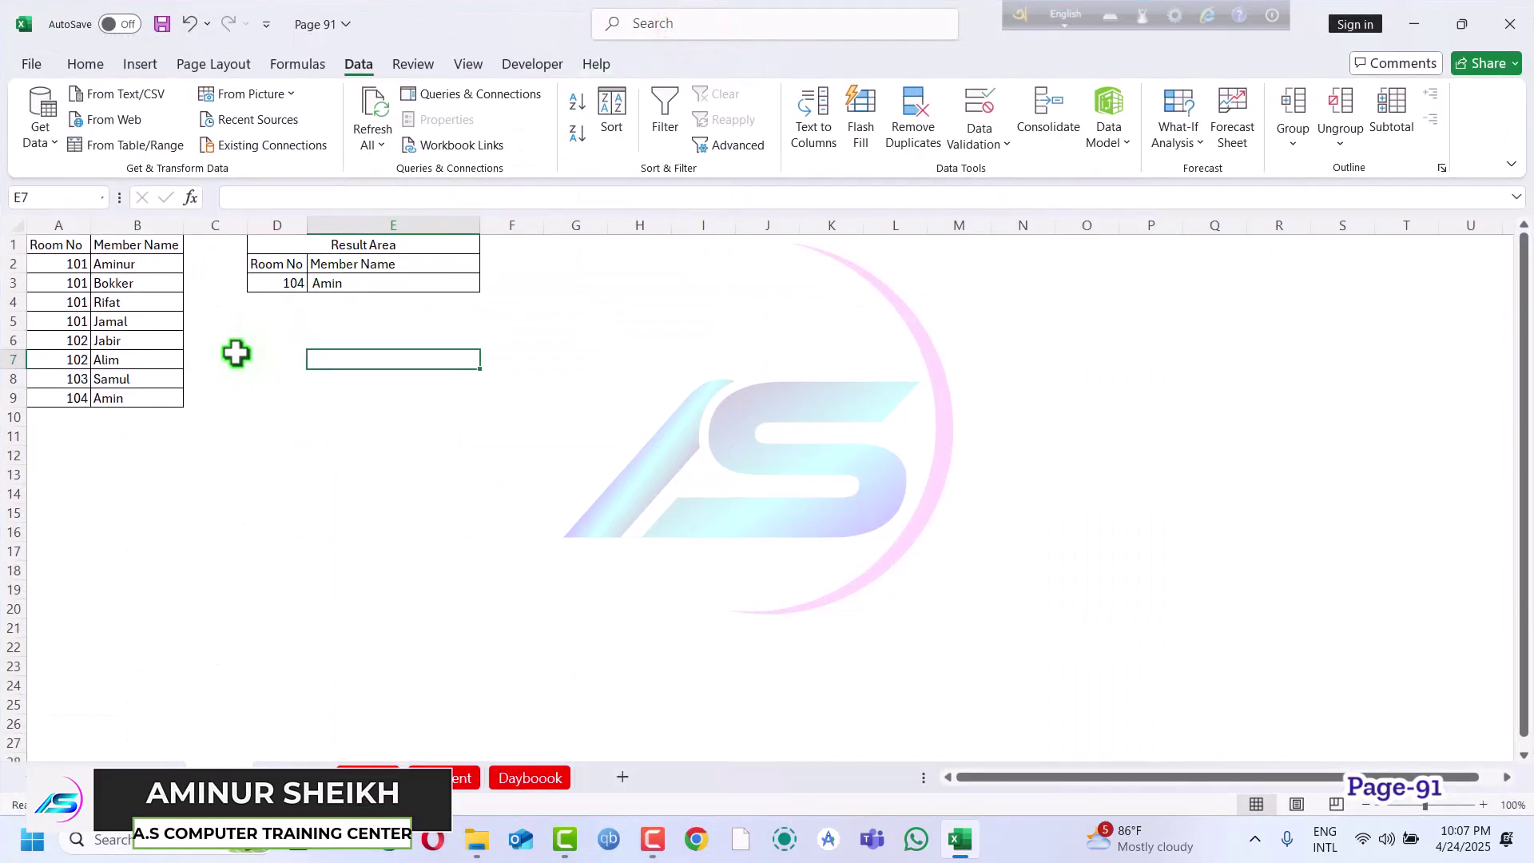
- Choose Excel Macro-Enabled Workbook as the save type for Page 91 and cancel the save to return to the worksheet
{"action": "left_click", "coordinate": [32, 67]}
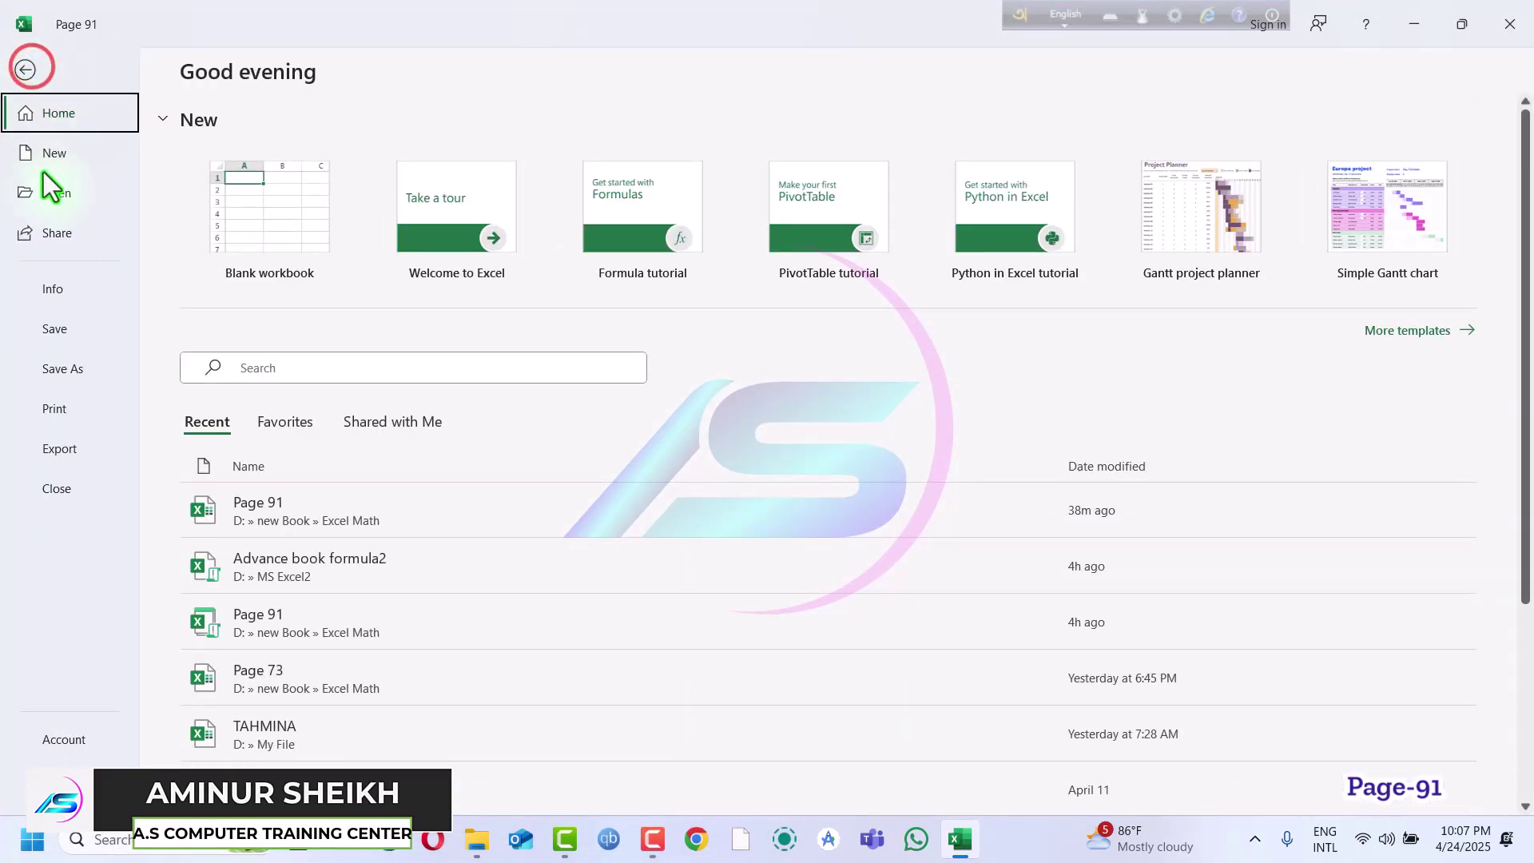
{"action": "left_click", "coordinate": [83, 372]}
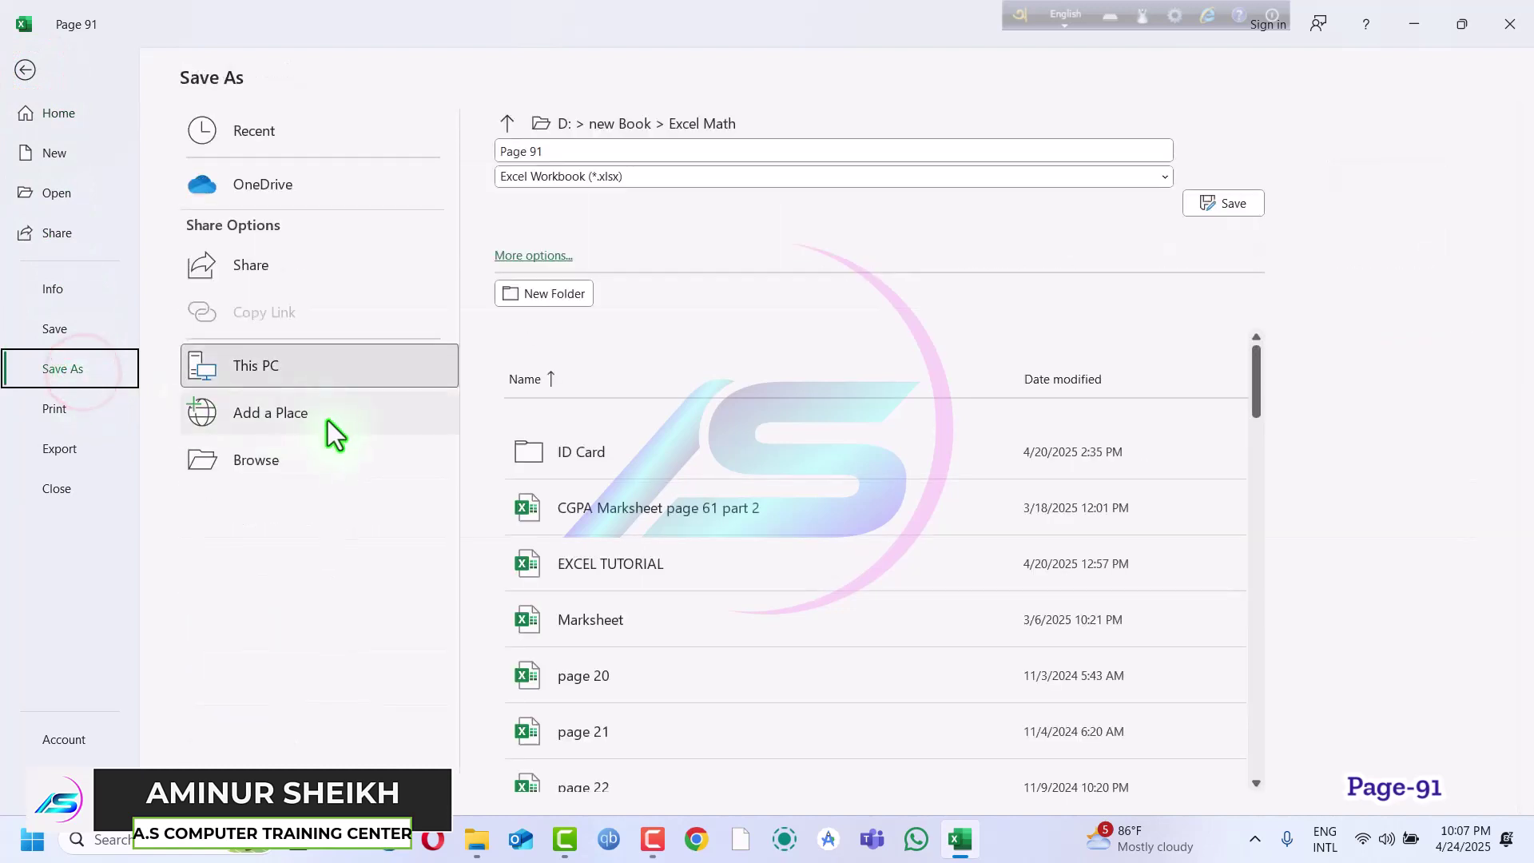
{"action": "left_click", "coordinate": [254, 468]}
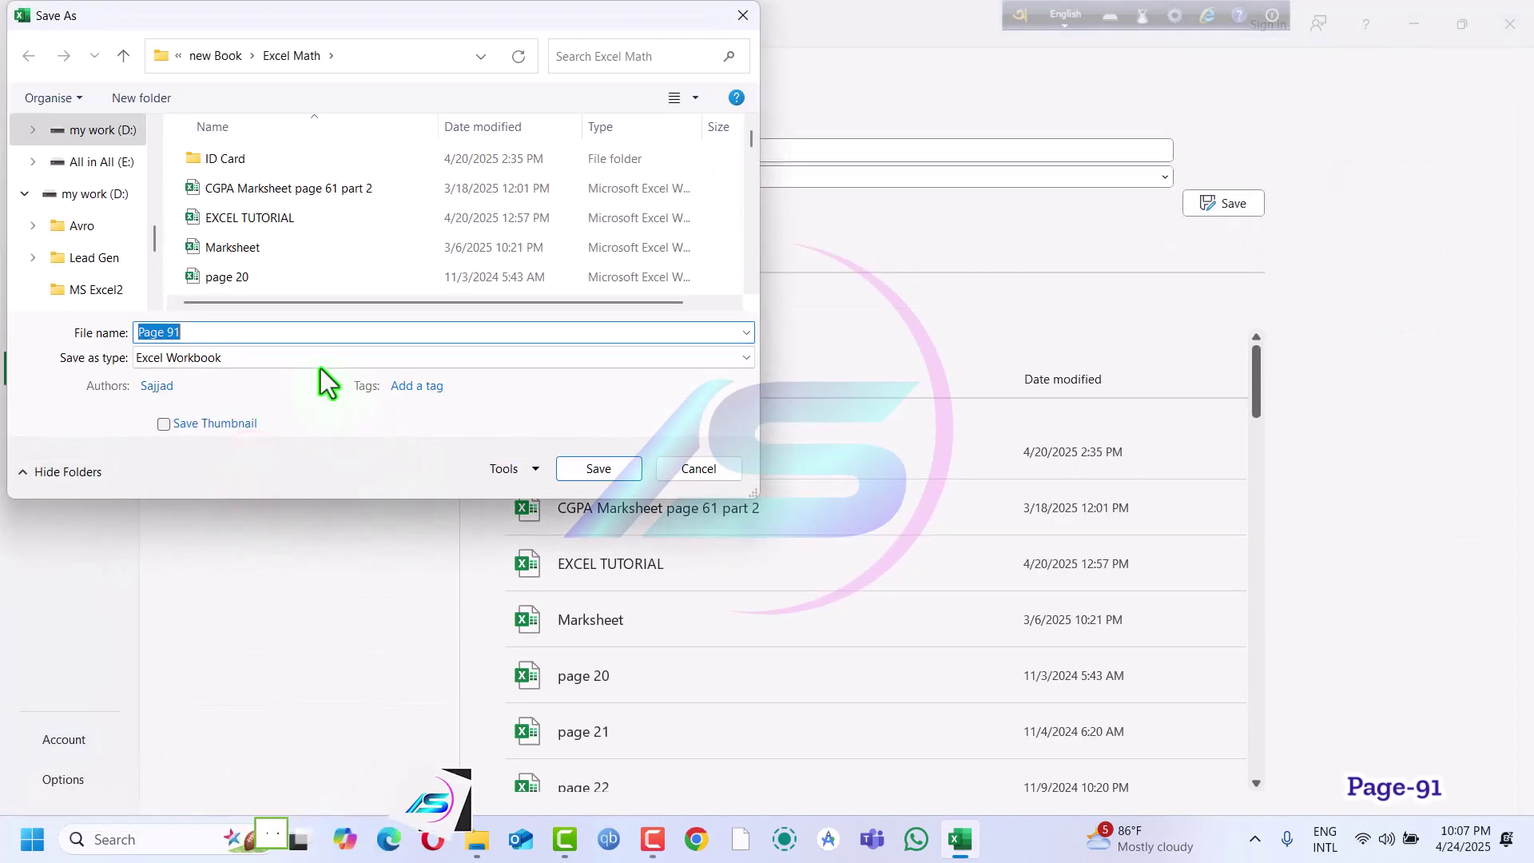
{"action": "left_click", "coordinate": [307, 348]}
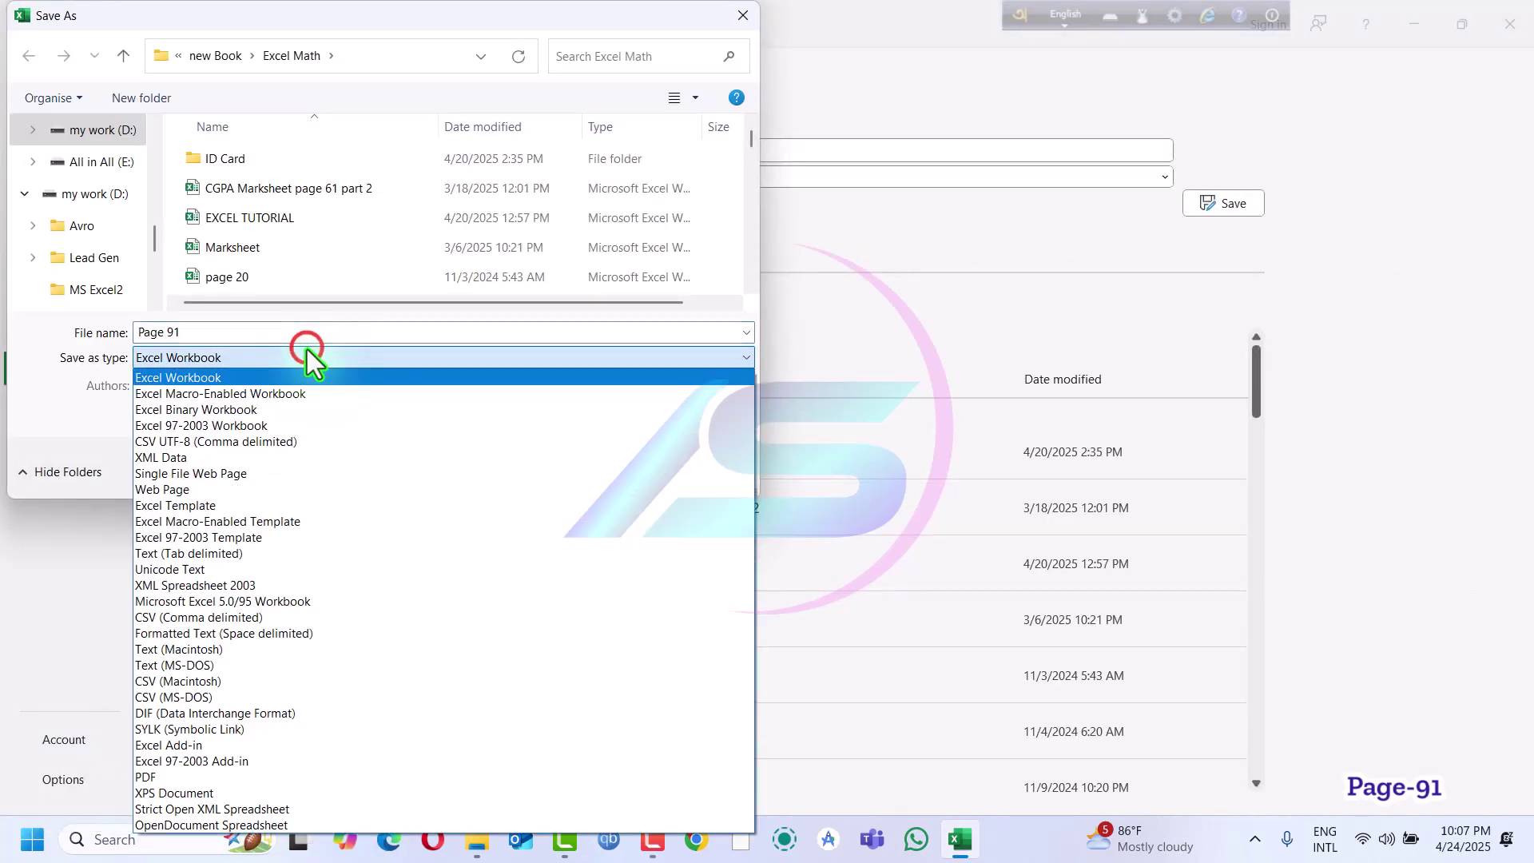
{"action": "left_click", "coordinate": [199, 400]}
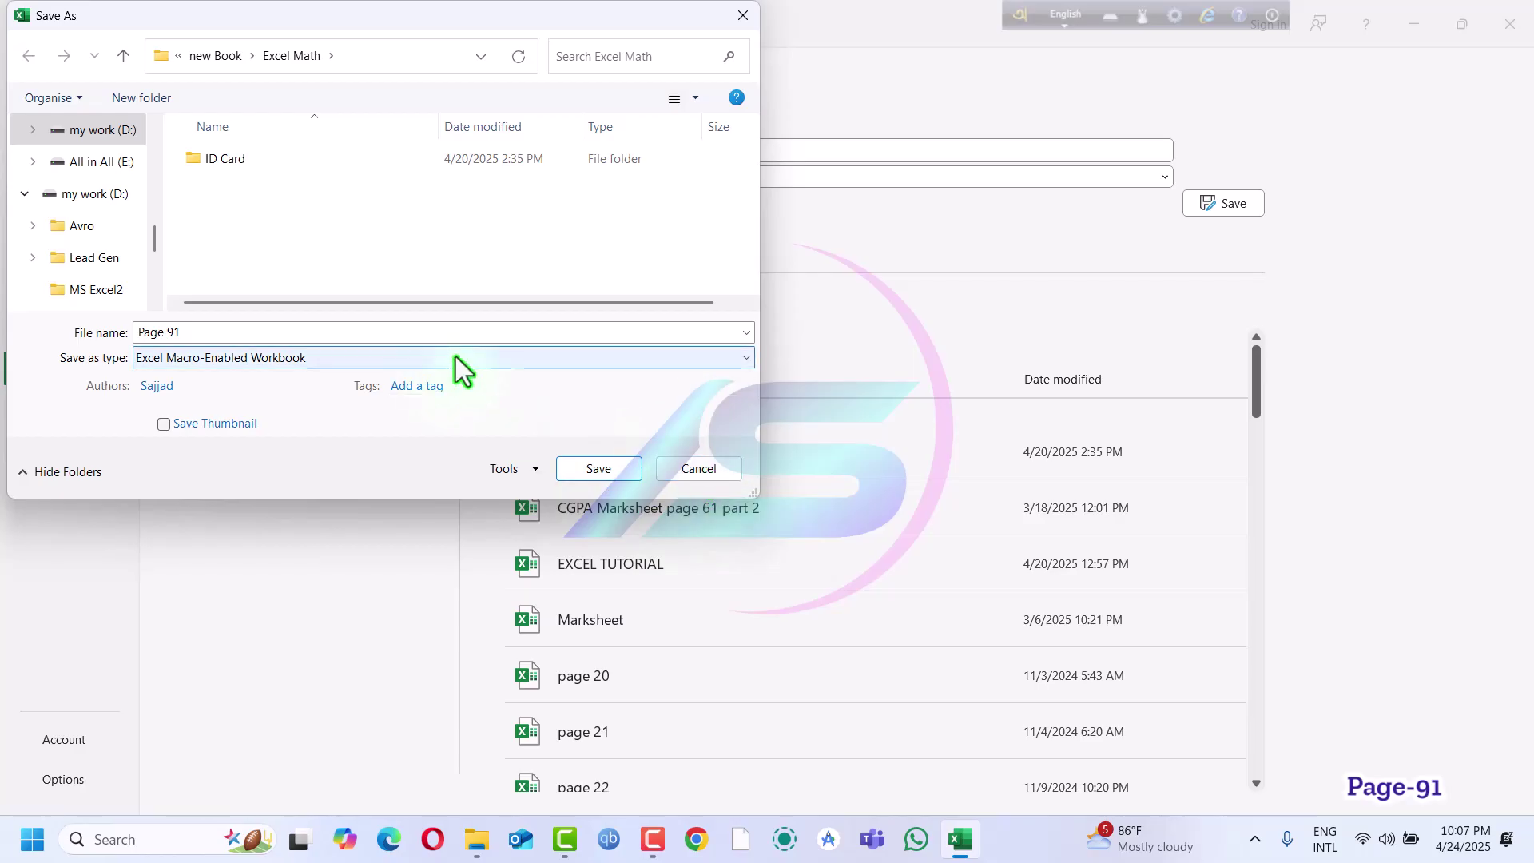
{"action": "left_click", "coordinate": [314, 357]}
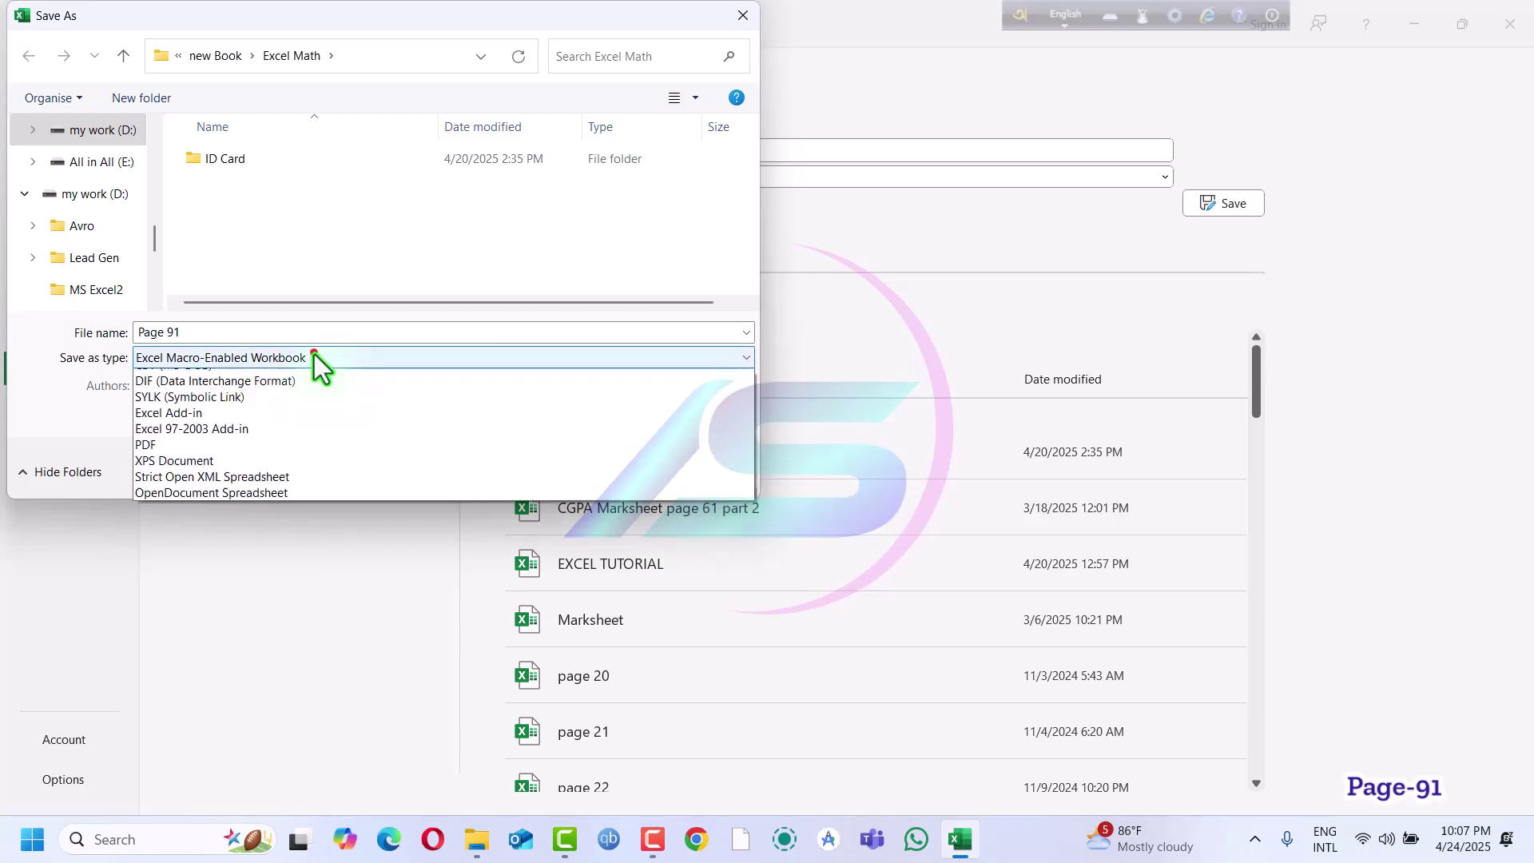
{"action": "left_click", "coordinate": [314, 357]}
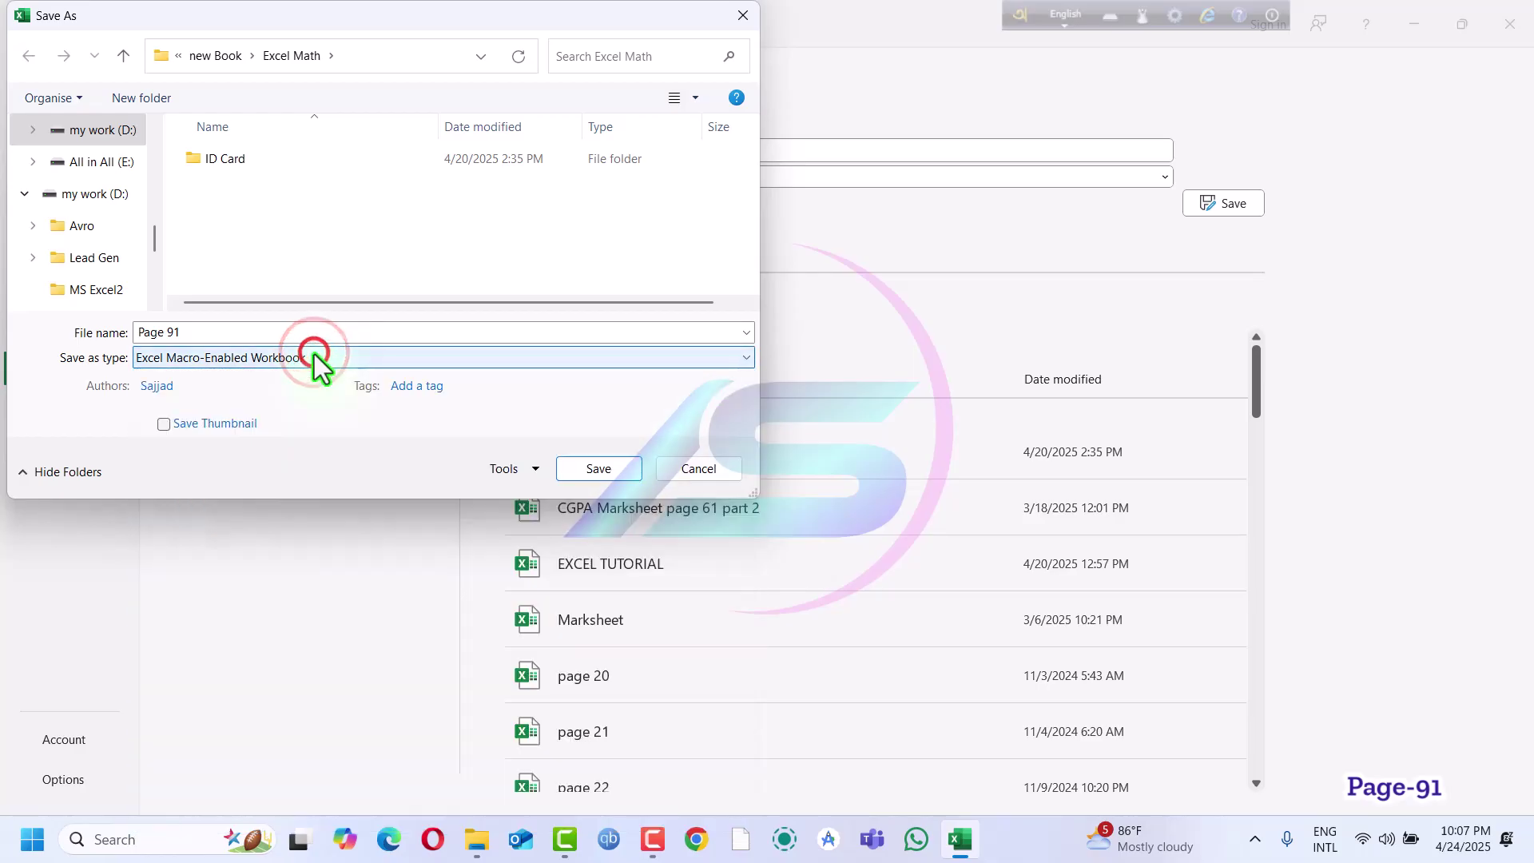
{"action": "left_click", "coordinate": [741, 18]}
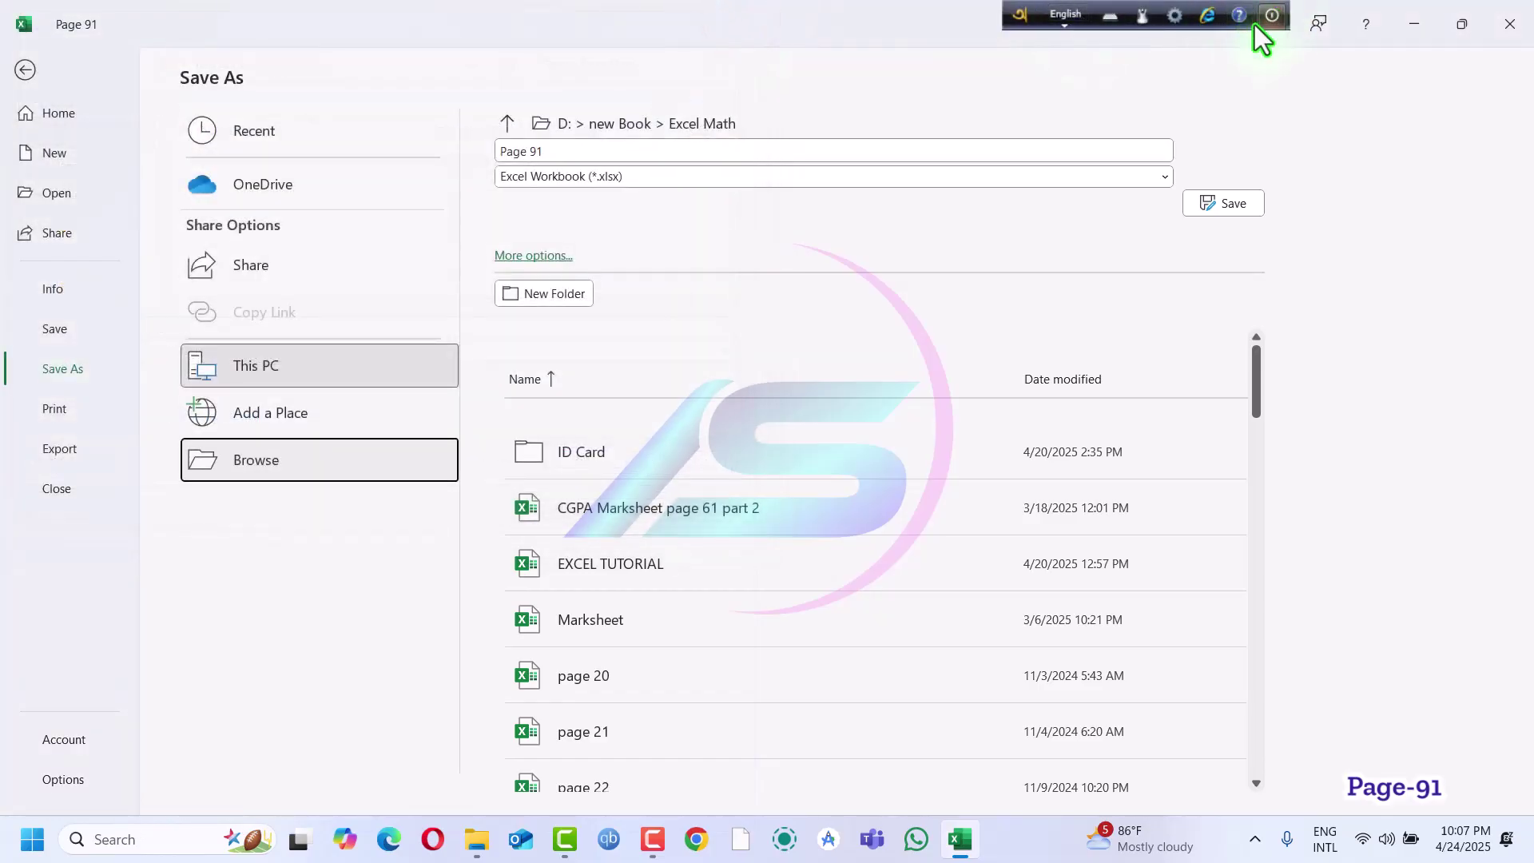
{"action": "key", "text": "Escape"}
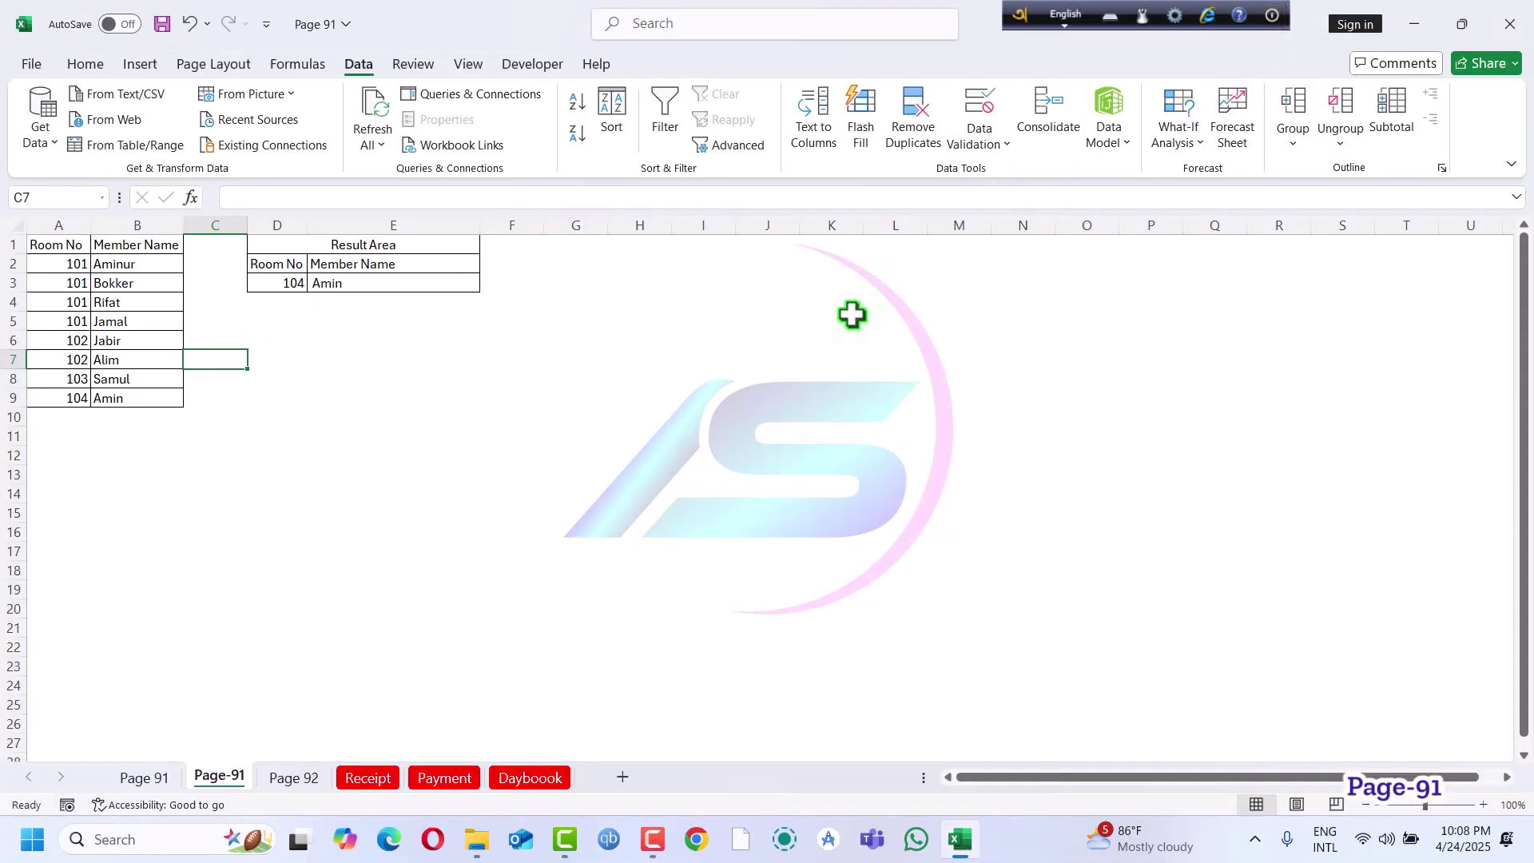
{"action": "left_click", "coordinate": [695, 840]}
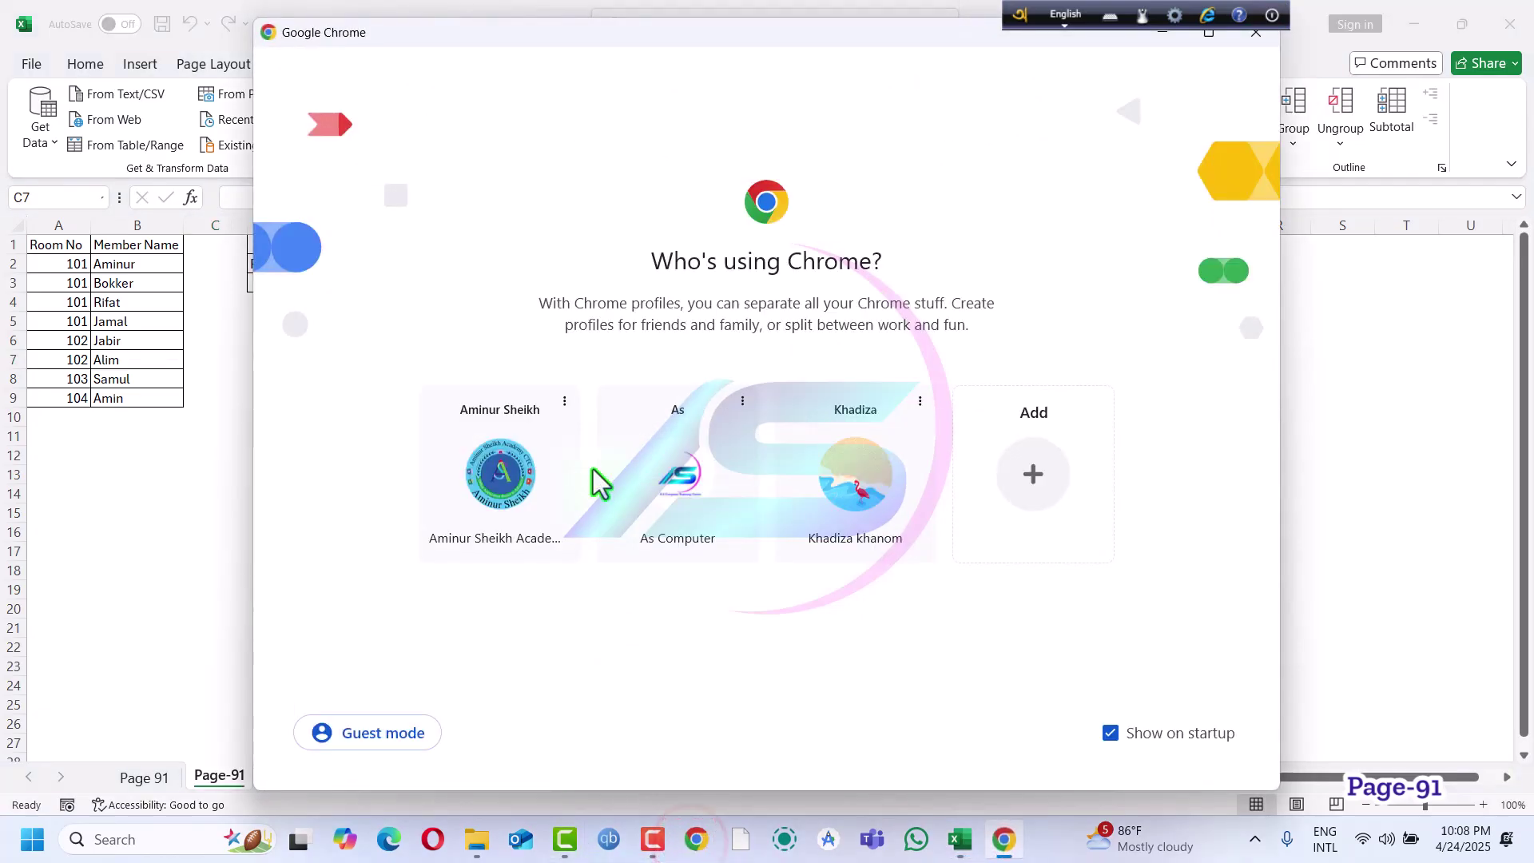
{"action": "left_click", "coordinate": [489, 473]}
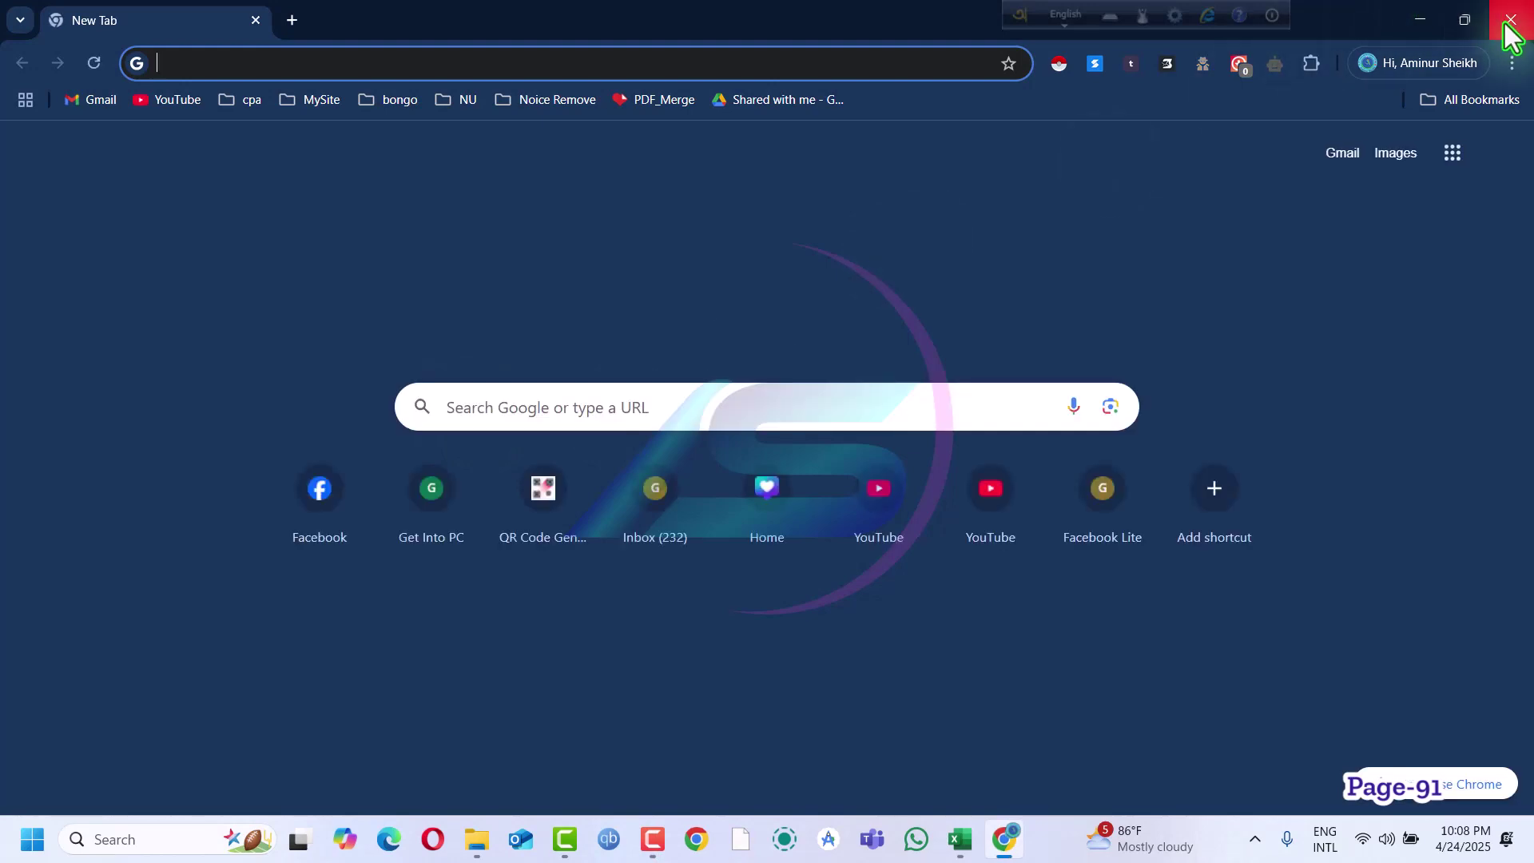
{"action": "left_click", "coordinate": [1505, 22]}
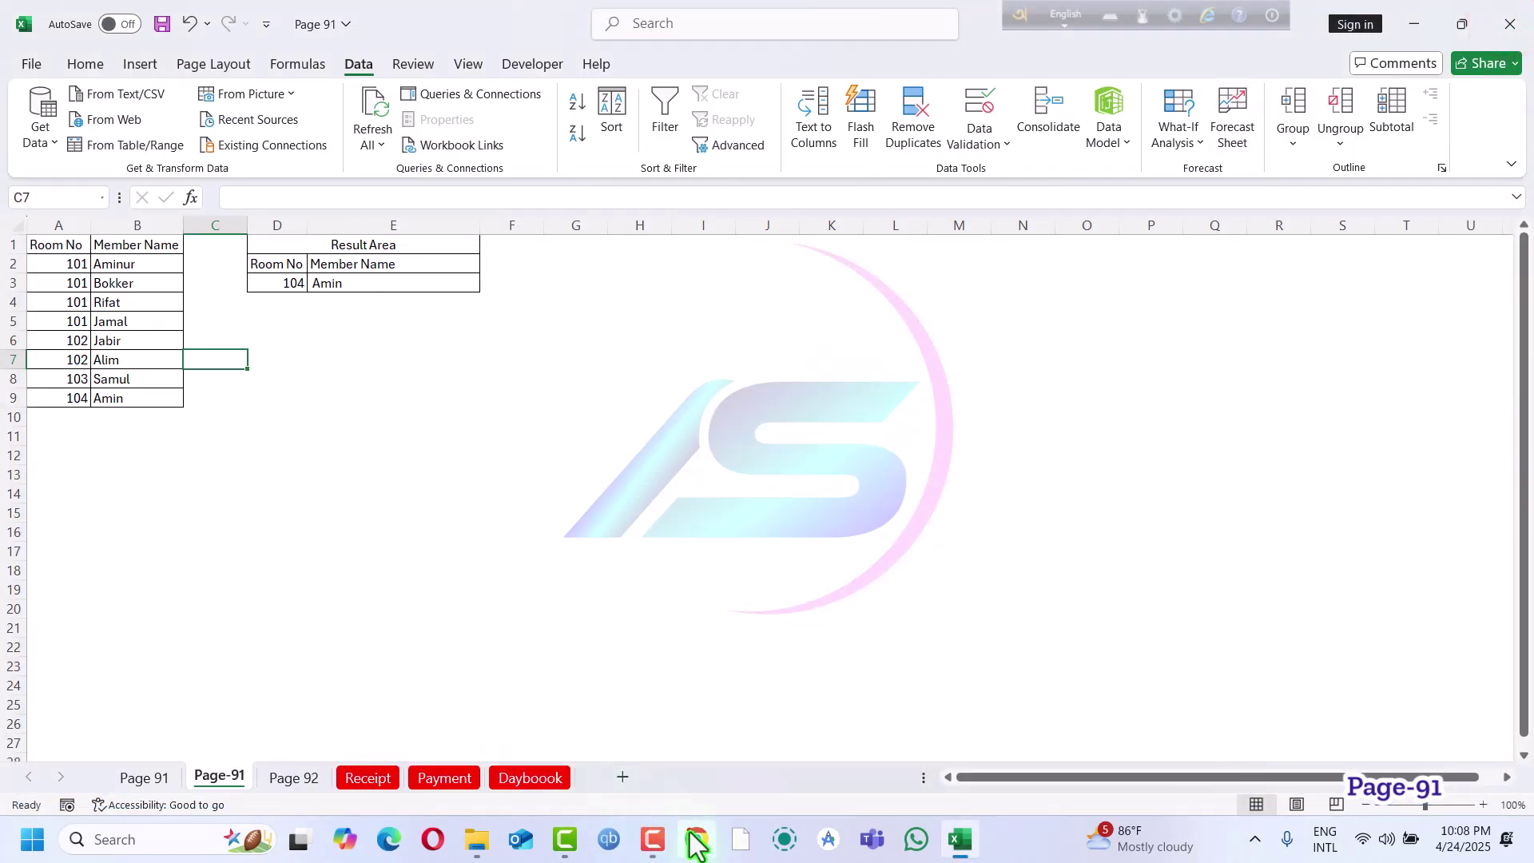
- Open Chrome with the training center's profile, go to ascomputer365.blogspot.com and maximize the browser window
{"action": "left_click", "coordinate": [695, 839]}
{"action": "left_click", "coordinate": [676, 476]}
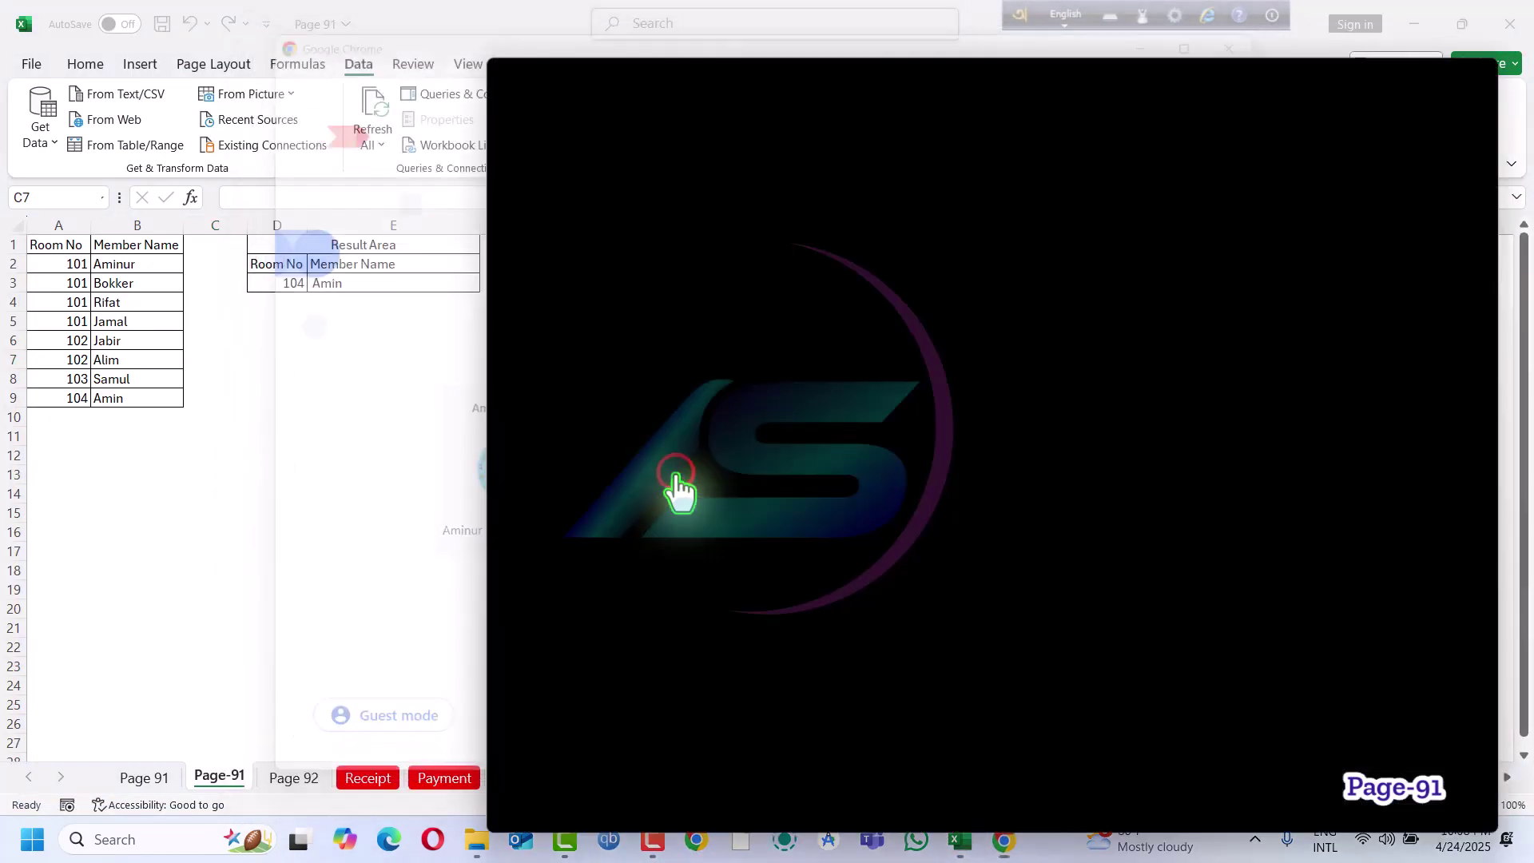
{"action": "type", "text": "as"}
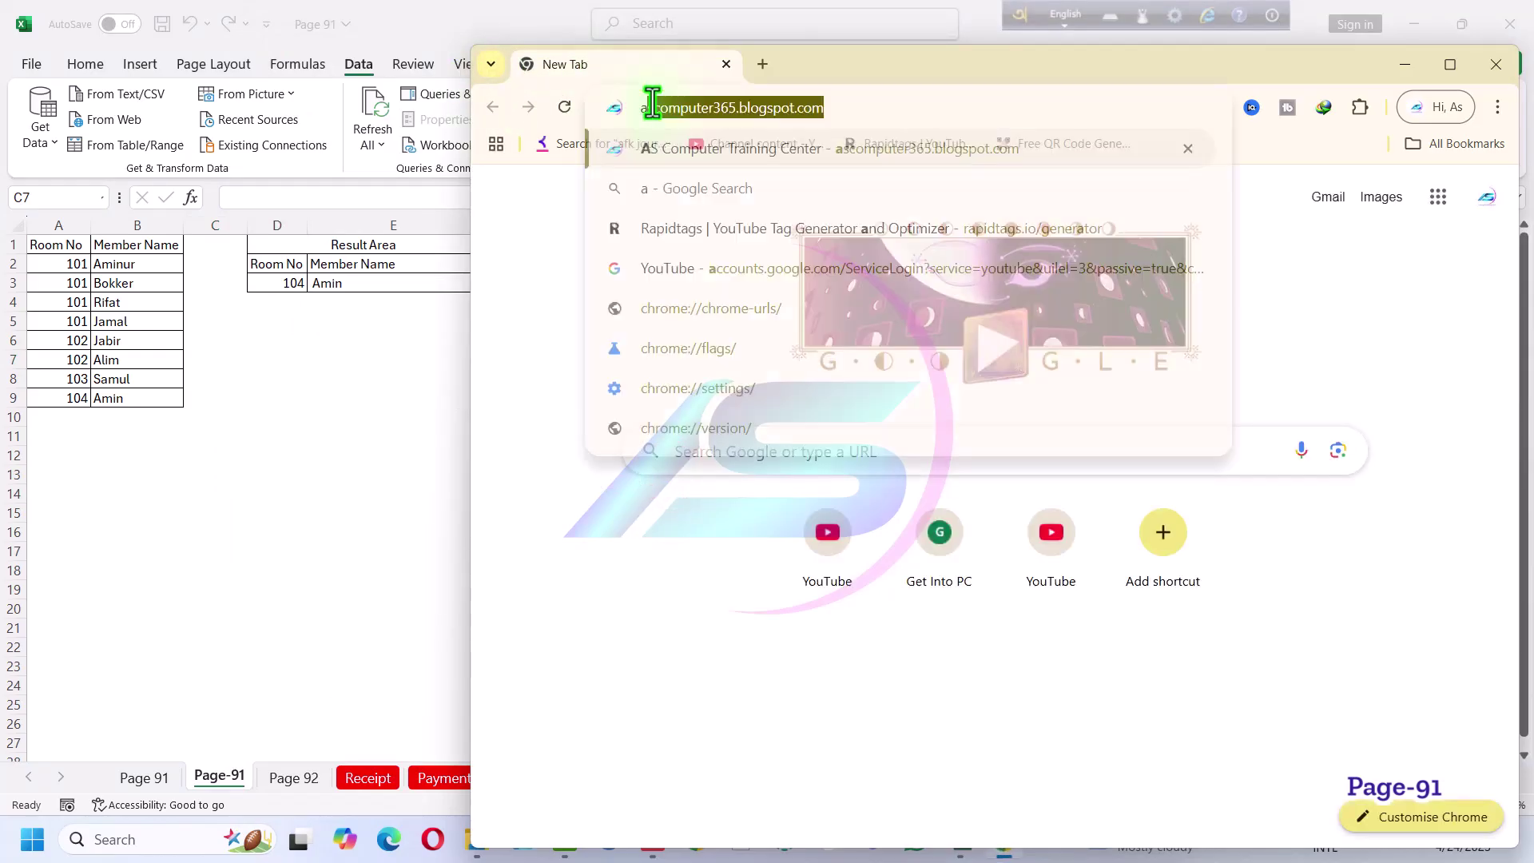
{"action": "left_click", "coordinate": [801, 153]}
{"action": "double_click", "coordinate": [907, 67]}
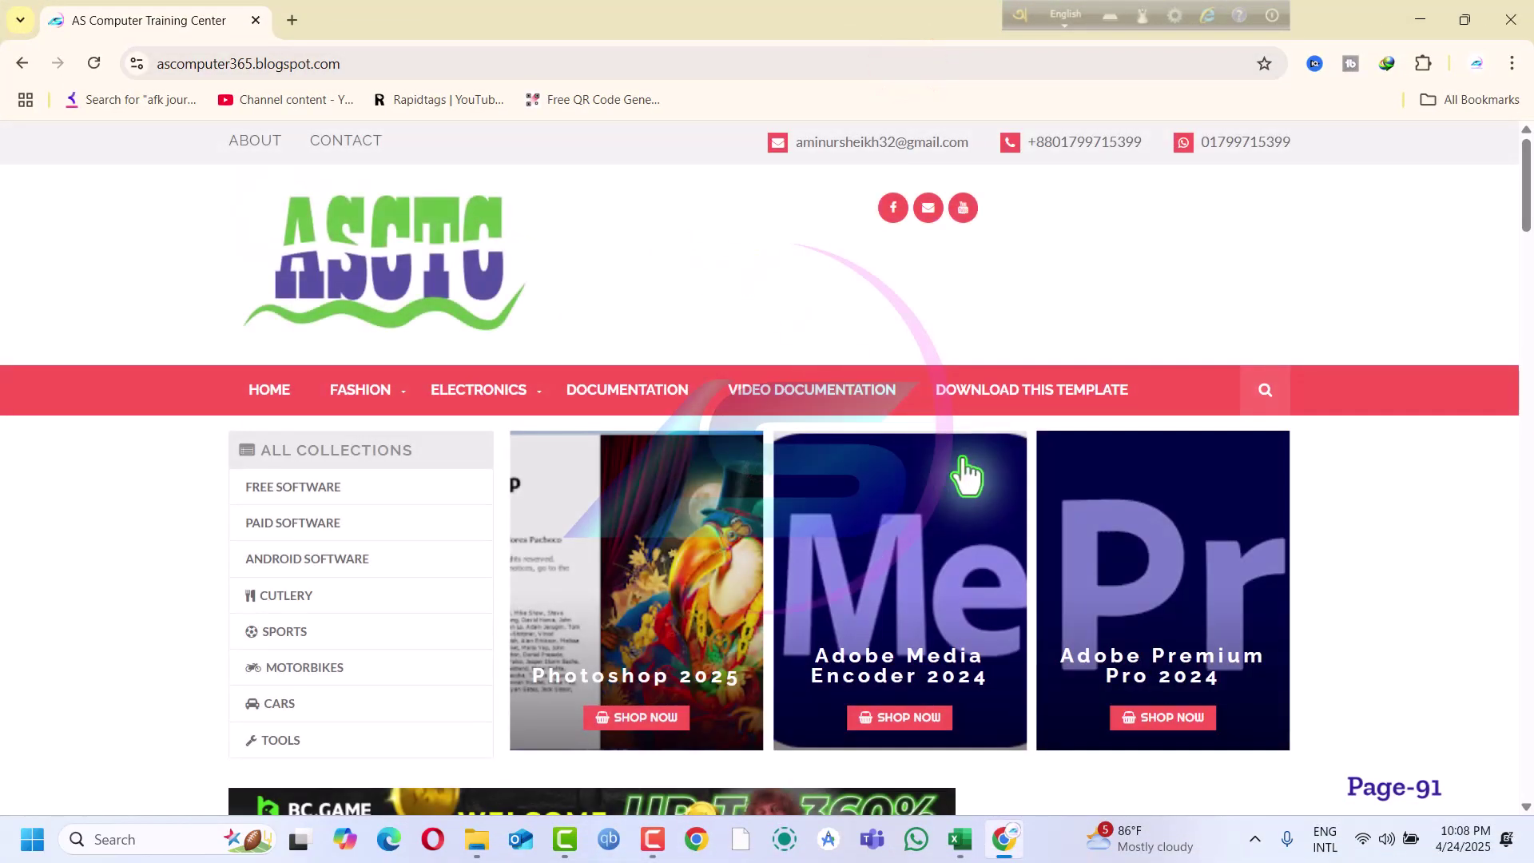
- Look through the Paid Software, Free Software and Android Software sections on the blog's home page
{"action": "scroll", "coordinate": [1196, 567], "scroll_direction": "down", "scroll_amount": 1}
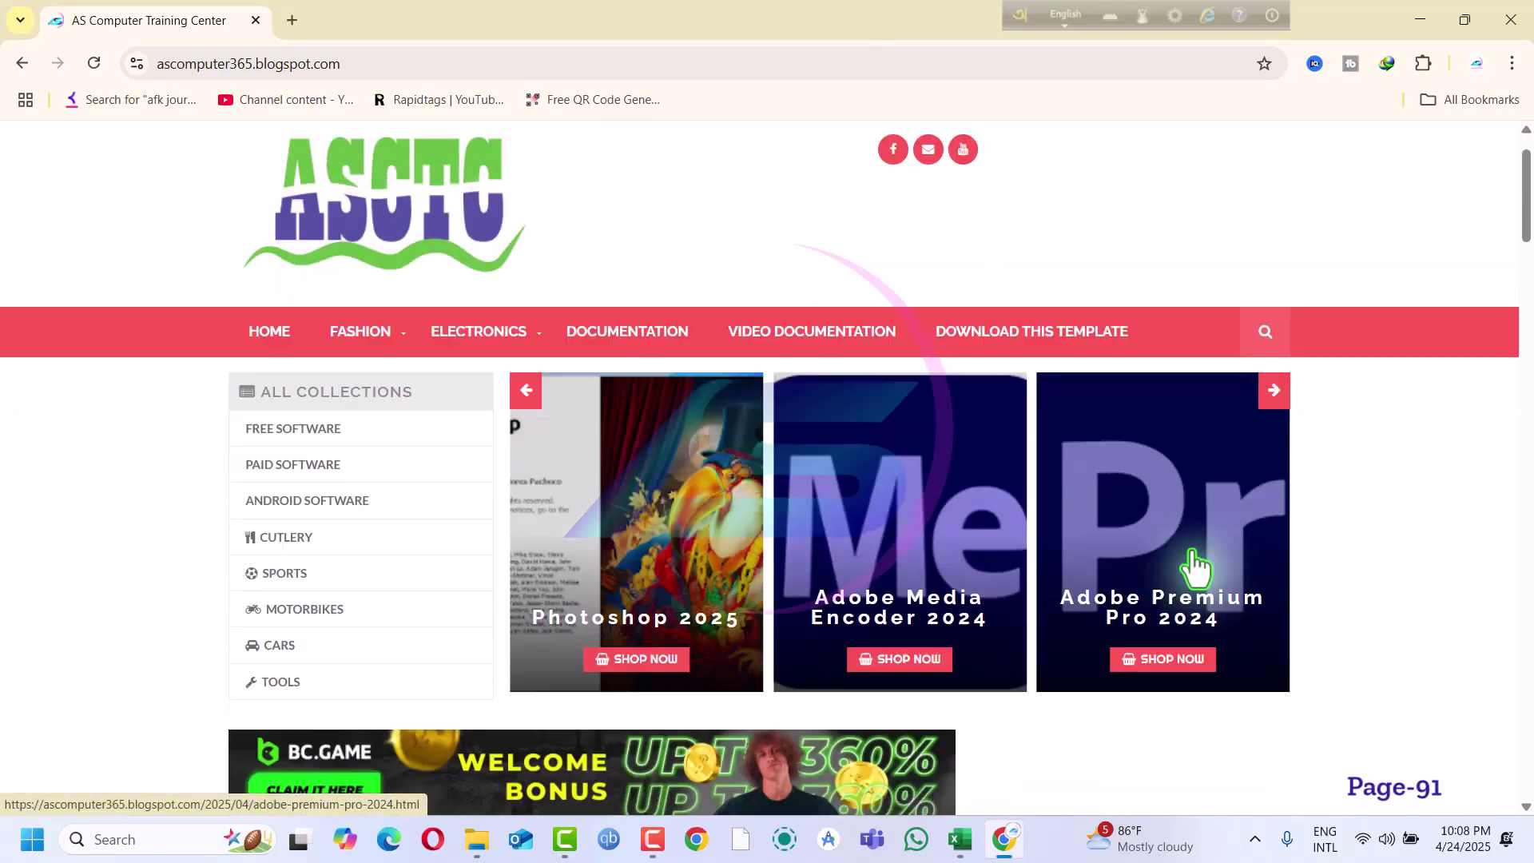
{"action": "scroll", "coordinate": [1196, 568], "scroll_direction": "down", "scroll_amount": 8}
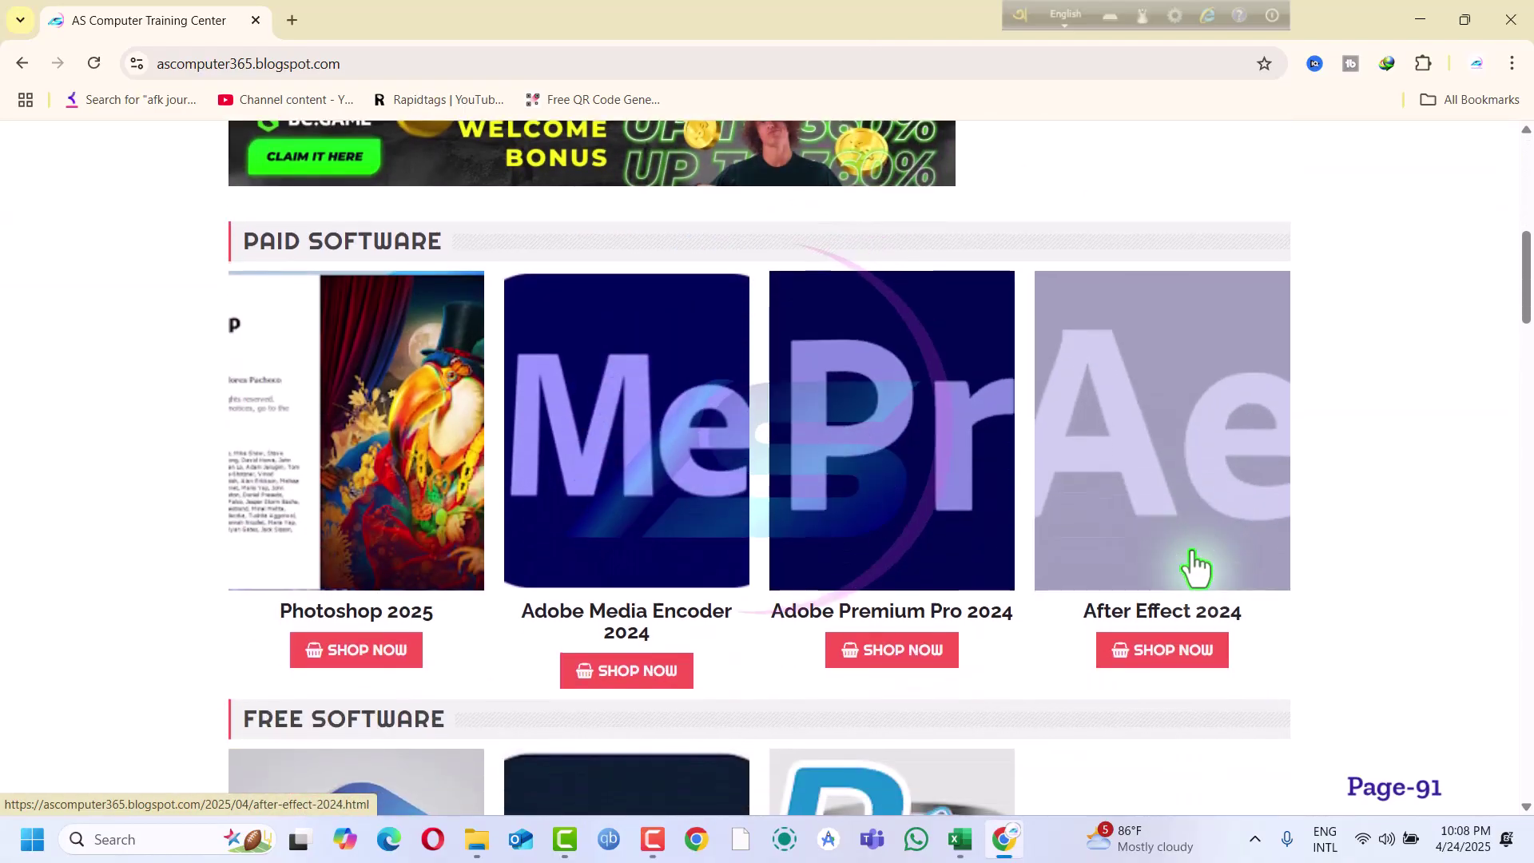
{"action": "scroll", "coordinate": [1196, 567], "scroll_direction": "down", "scroll_amount": 2}
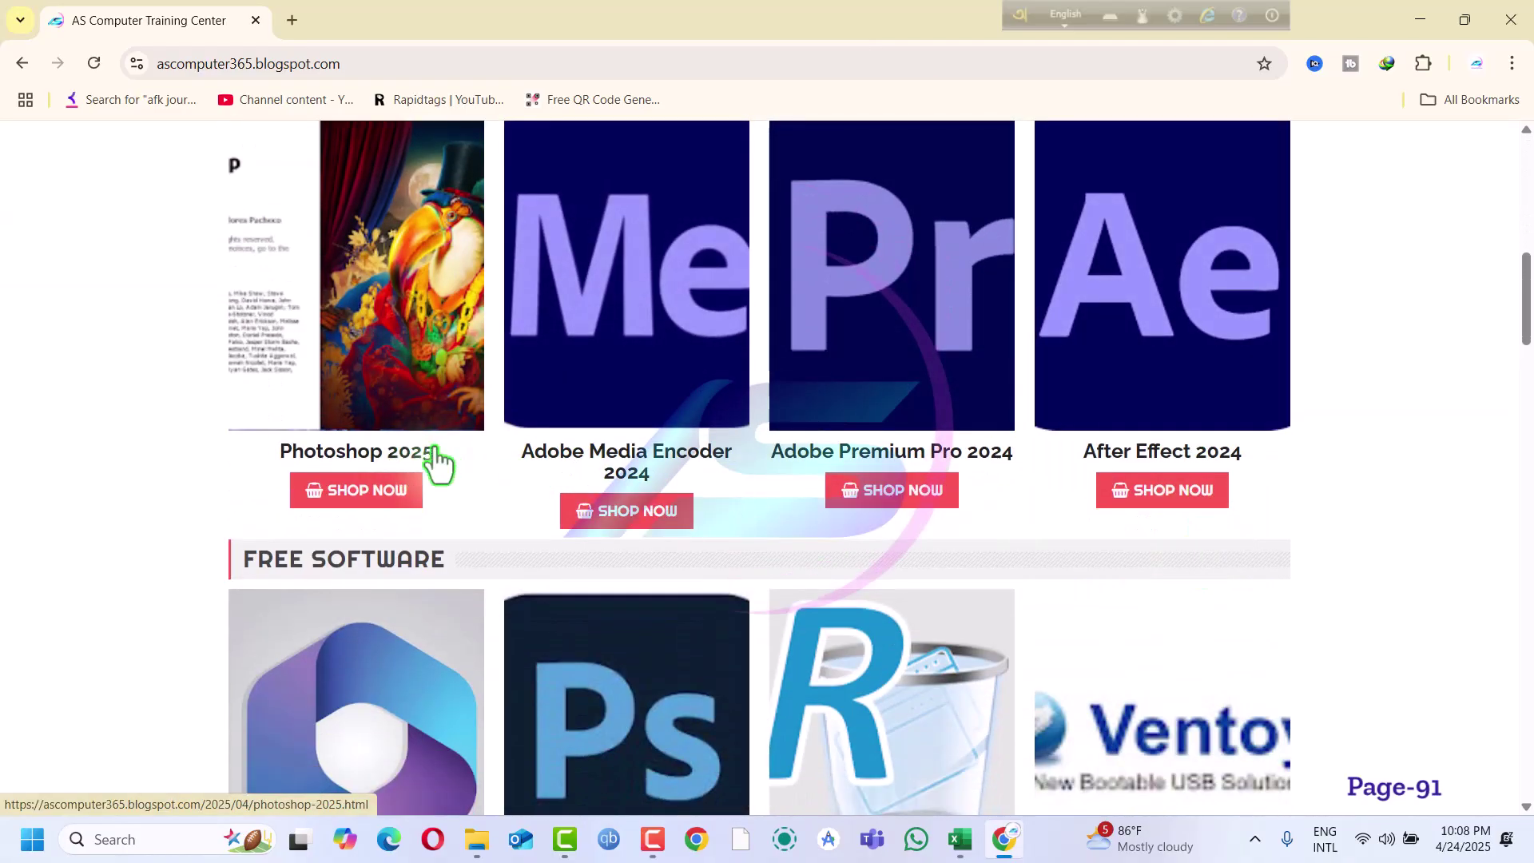
{"action": "scroll", "coordinate": [568, 661], "scroll_direction": "down", "scroll_amount": 5}
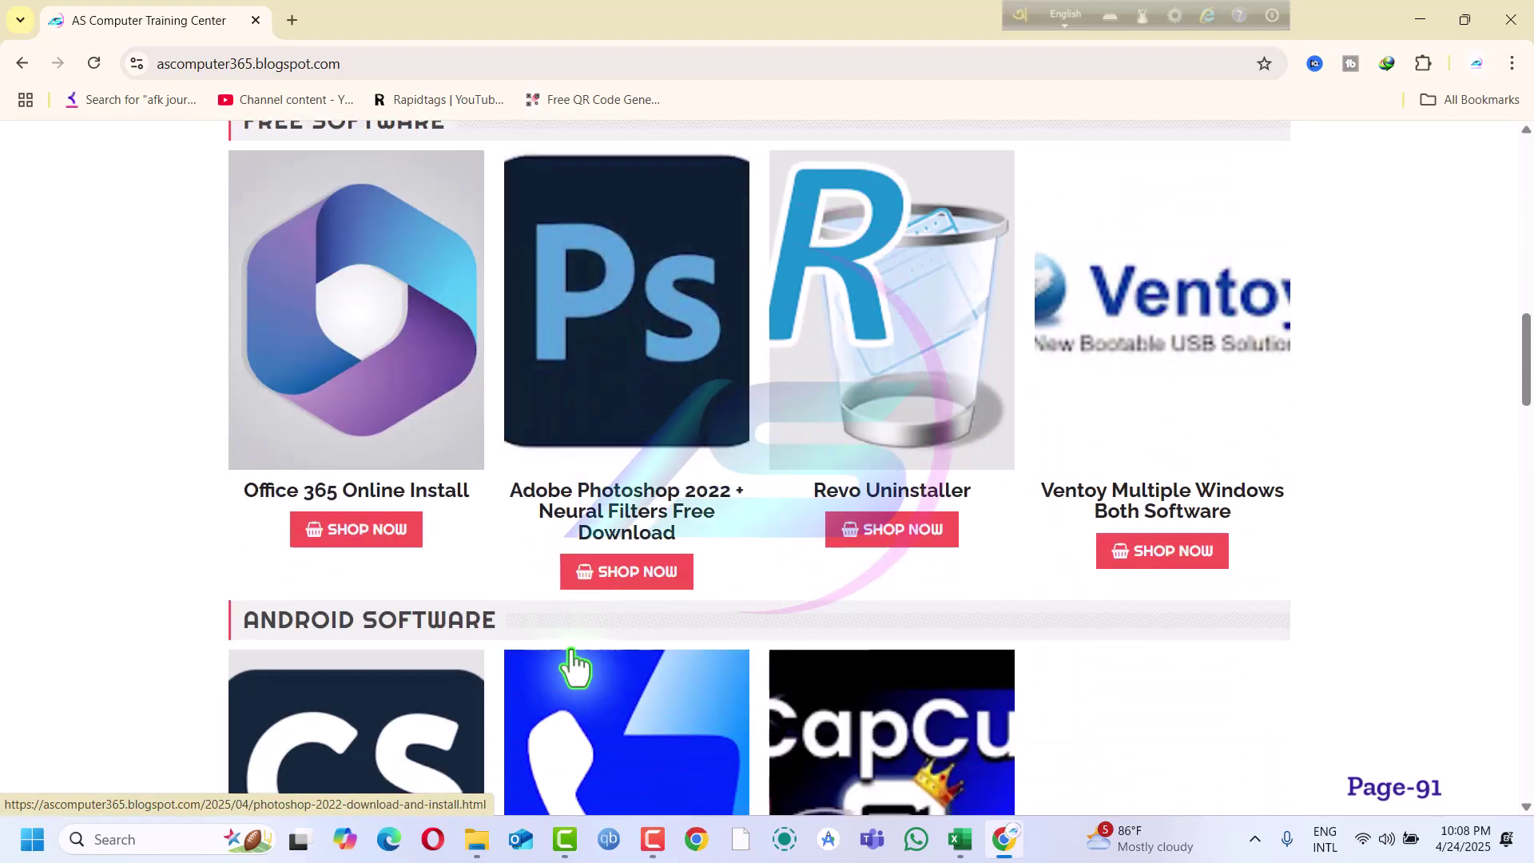
{"action": "scroll", "coordinate": [572, 663], "scroll_direction": "up", "scroll_amount": 7}
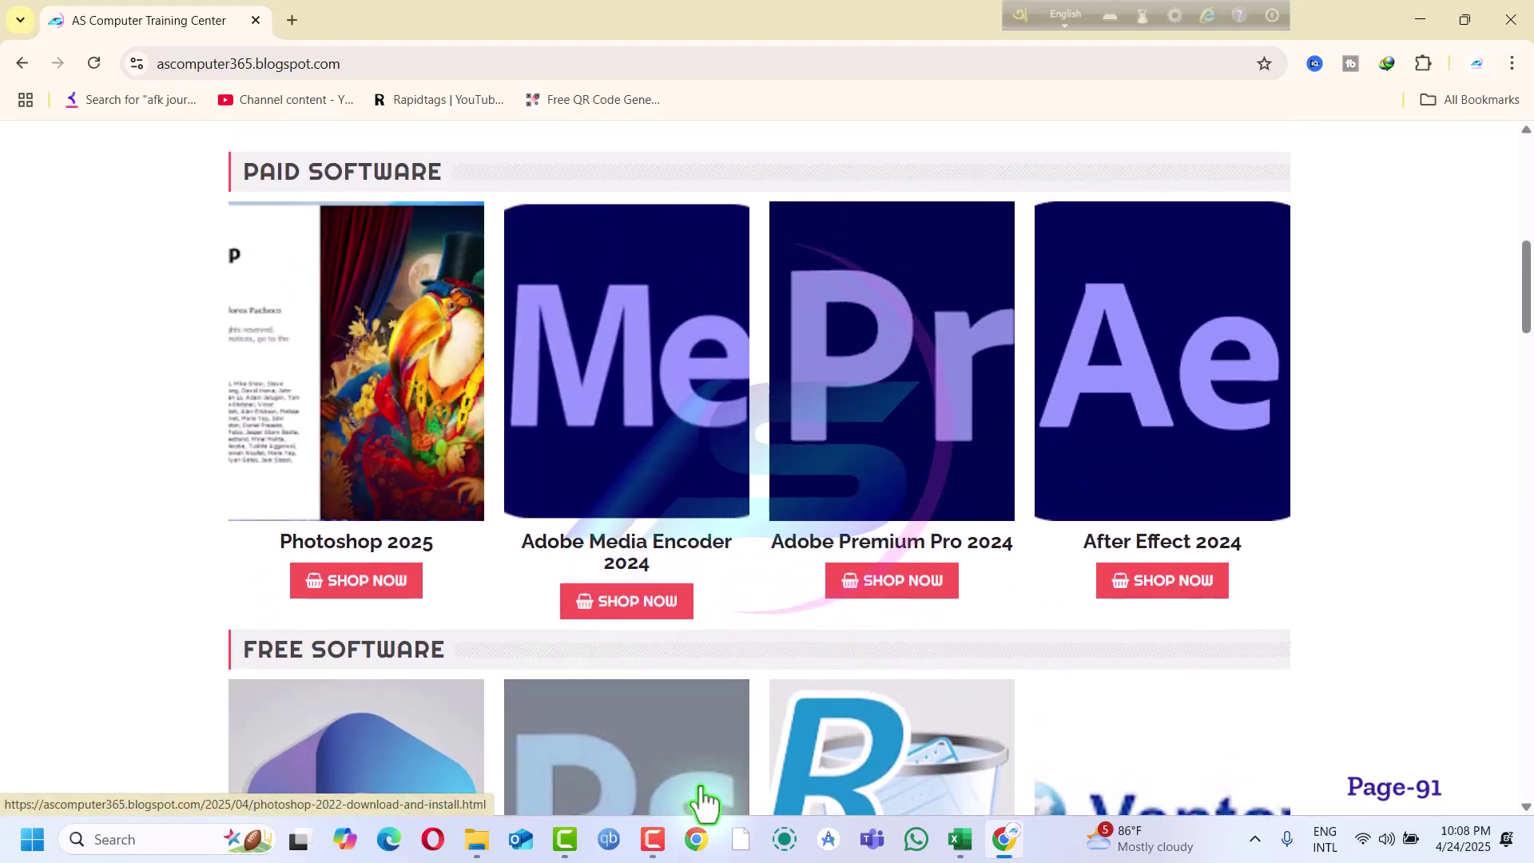
{"action": "scroll", "coordinate": [703, 799], "scroll_direction": "up", "scroll_amount": 10}
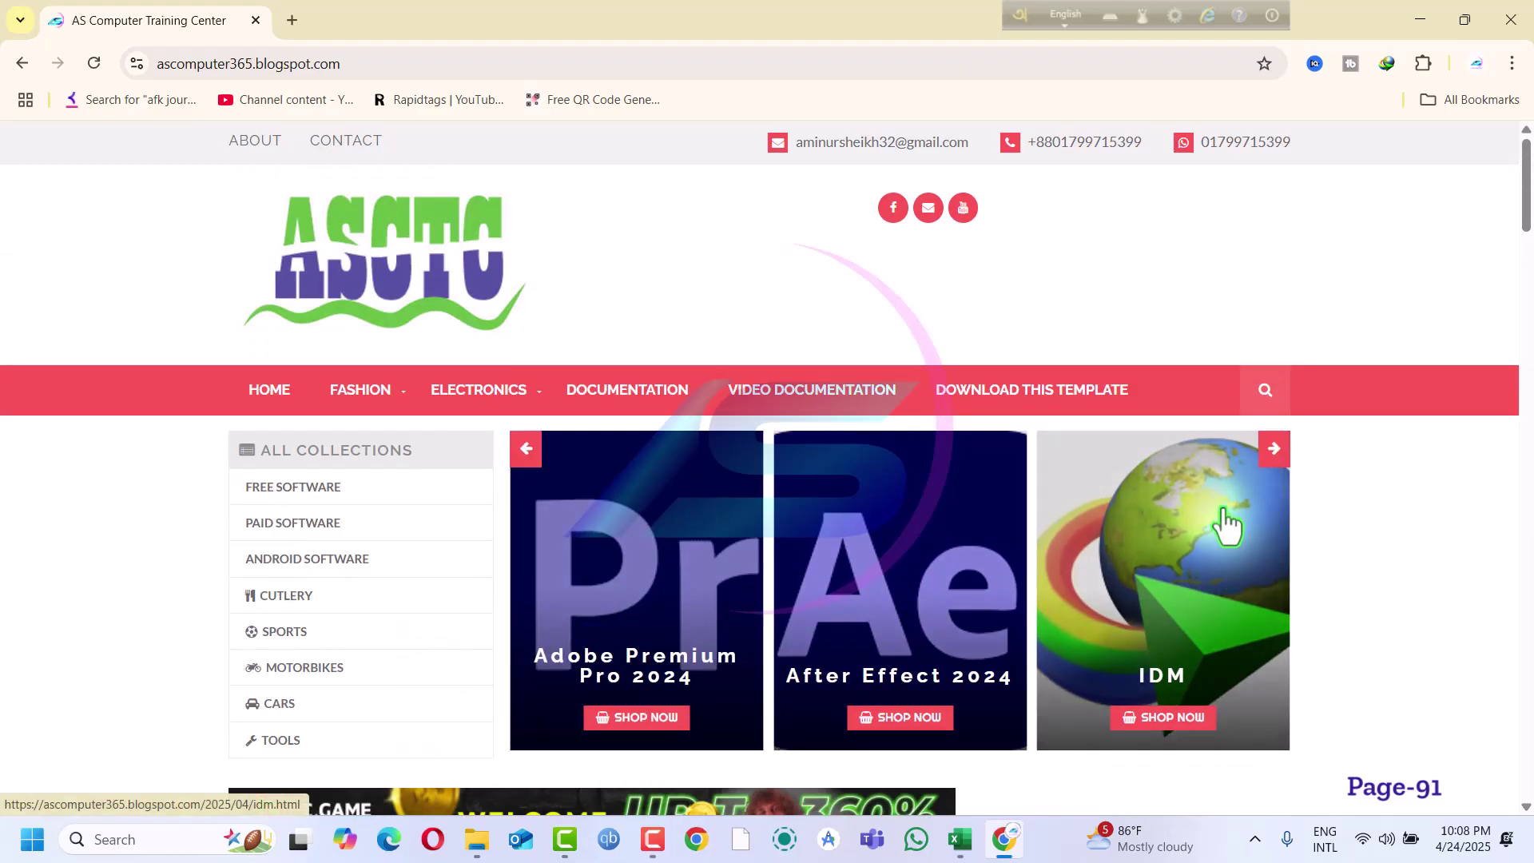
- Search the blog for "photoshop 2025" and open the Photoshop 2025 product page
{"action": "left_click", "coordinate": [1264, 392]}
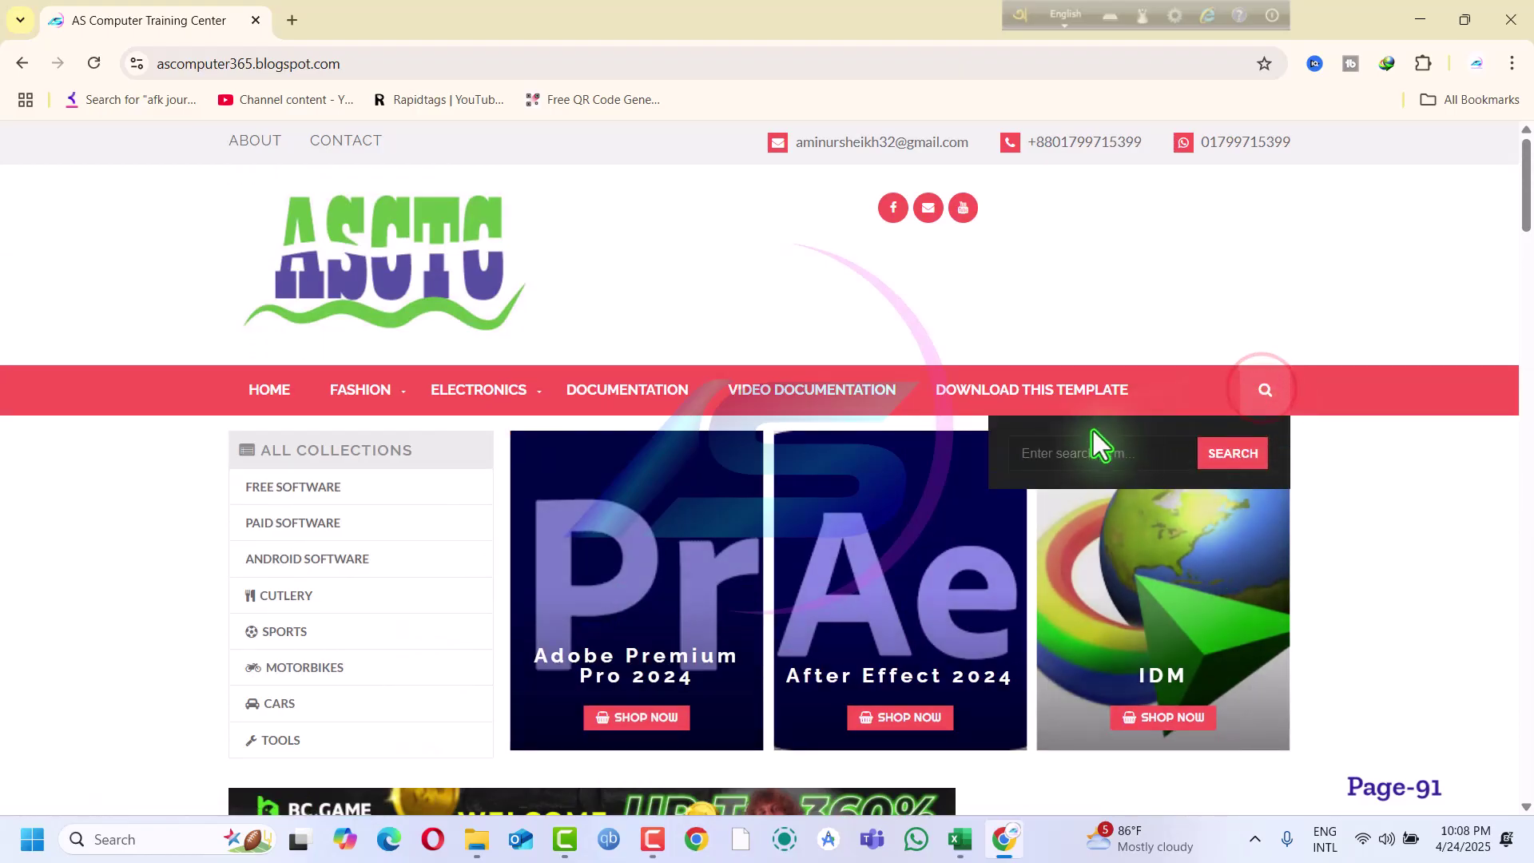
{"action": "left_click", "coordinate": [1066, 459]}
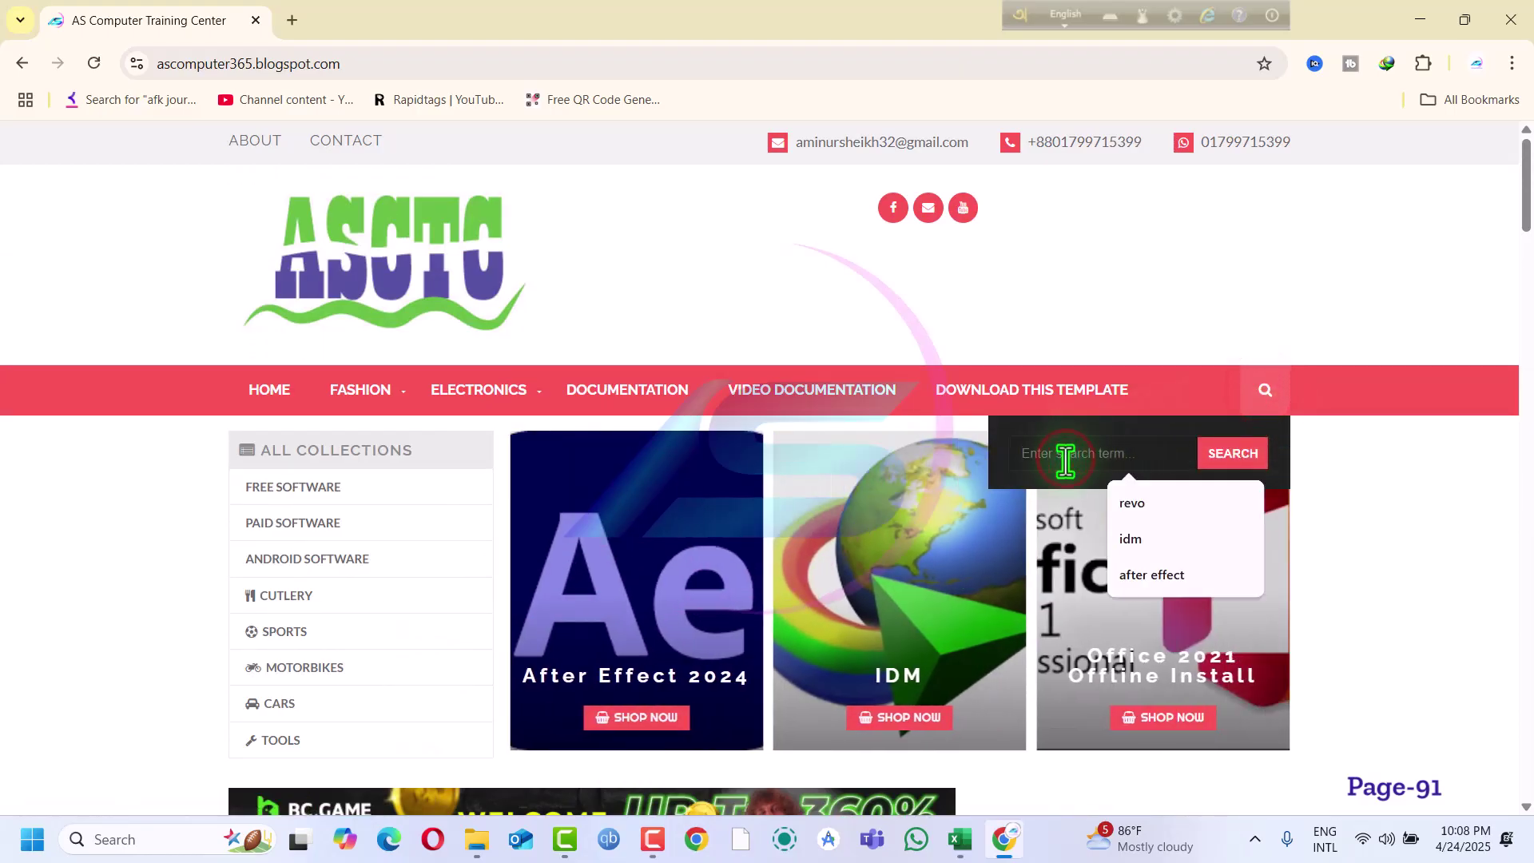
{"action": "type", "text": "photo"}
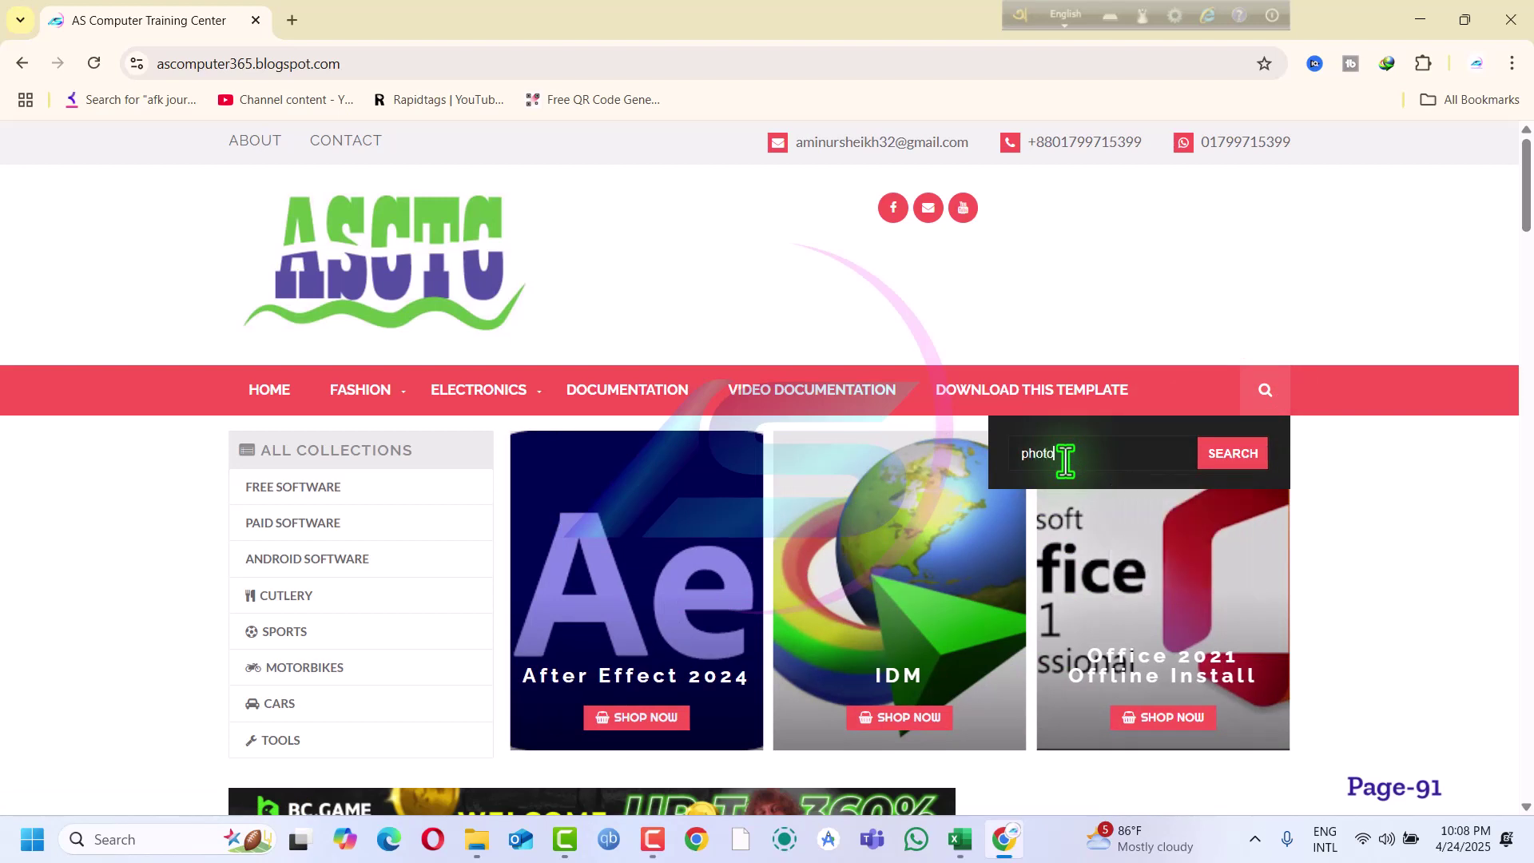
{"action": "type", "text": "sh"}
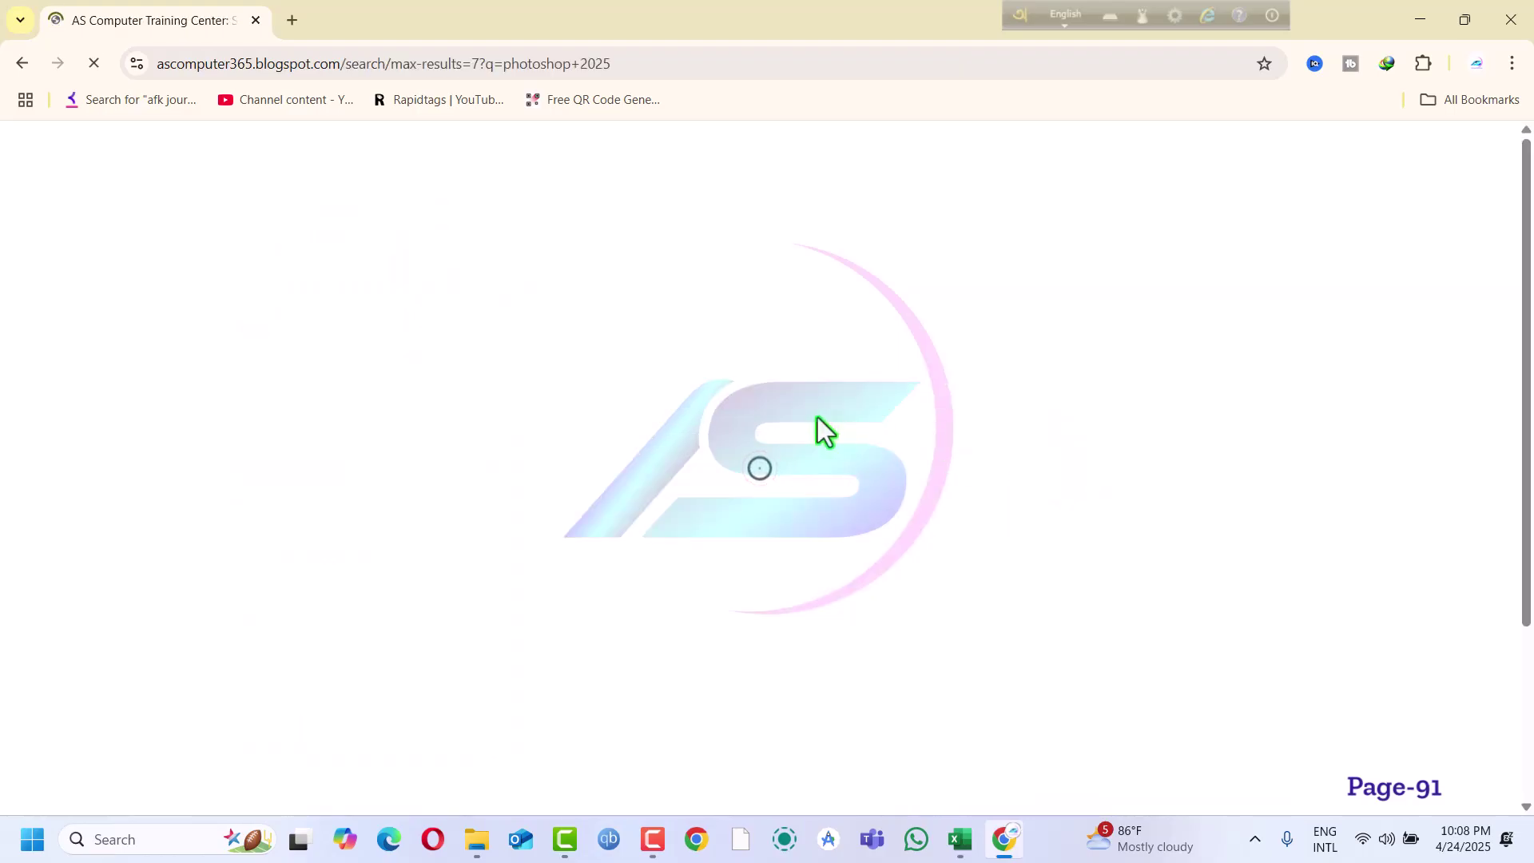
{"action": "scroll", "coordinate": [466, 656], "scroll_direction": "down", "scroll_amount": 3}
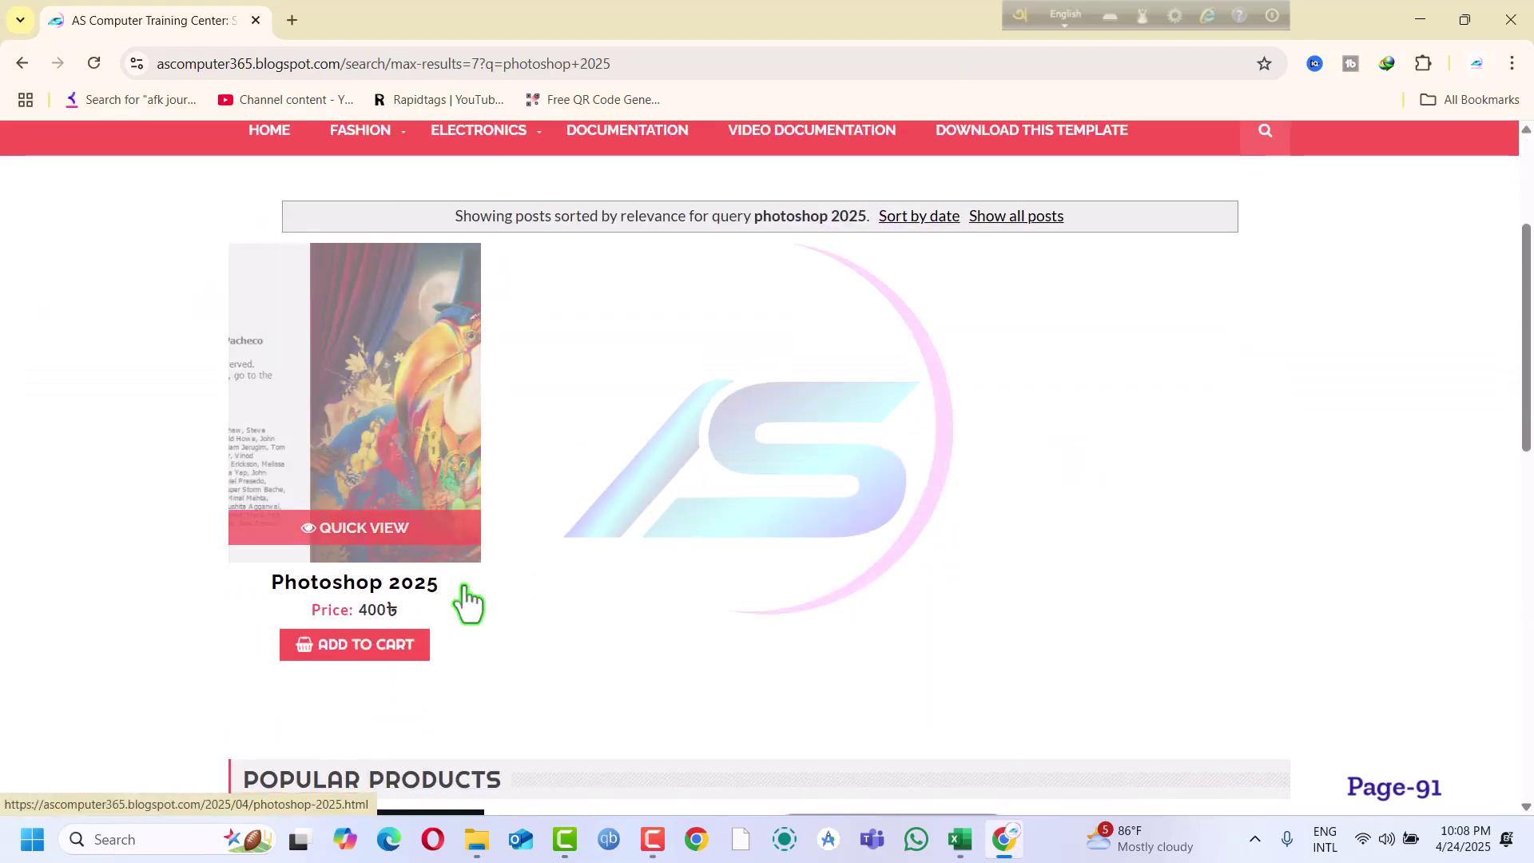
{"action": "left_click", "coordinate": [376, 453]}
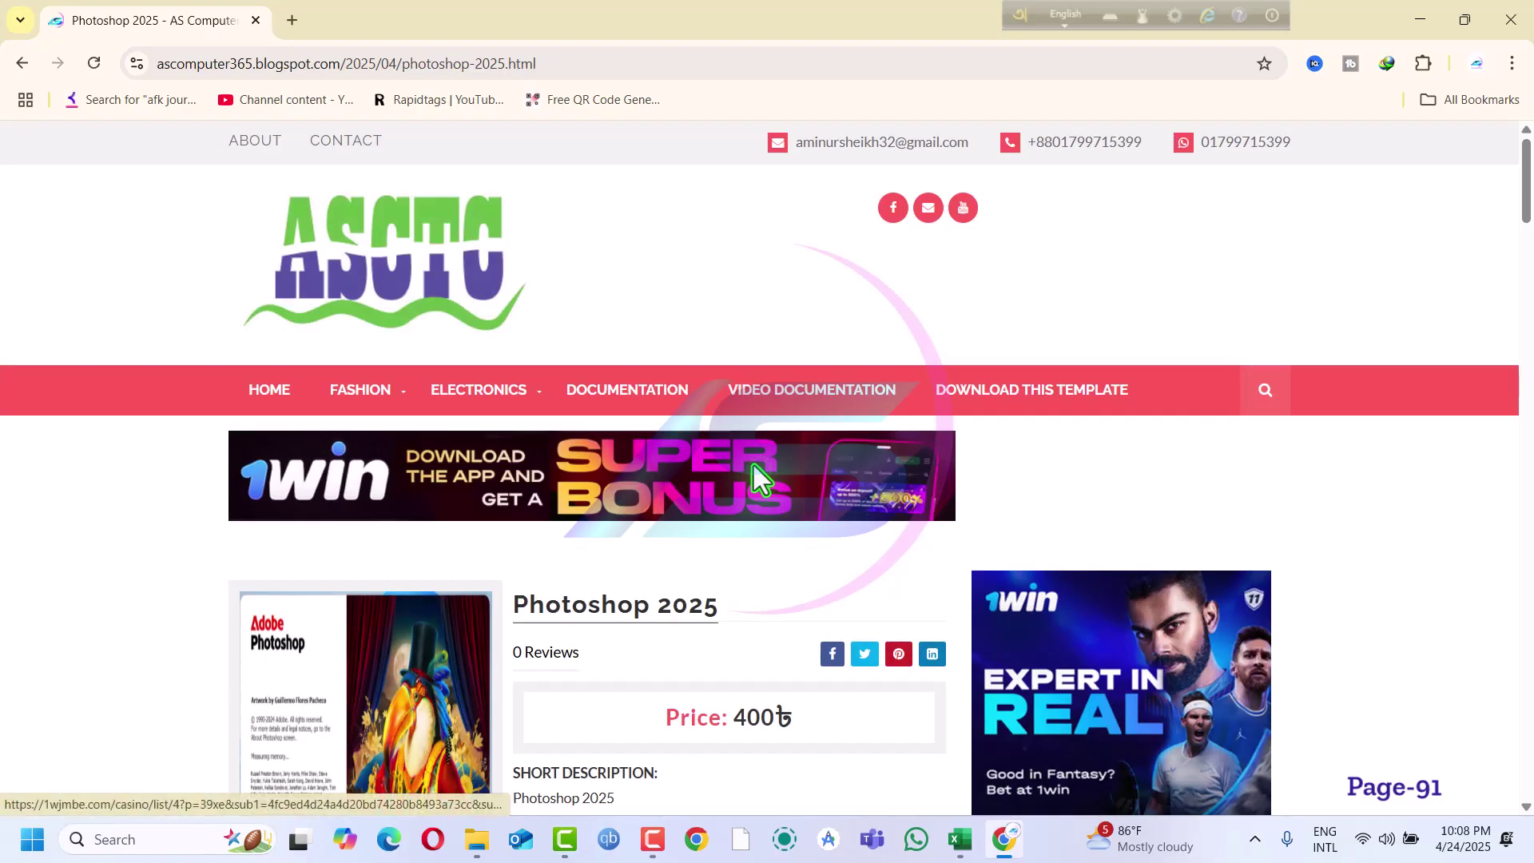
- Review the Photoshop 2025 product description, minimum system requirements, purchase link and video
{"action": "scroll", "coordinate": [755, 465], "scroll_direction": "down", "scroll_amount": 5}
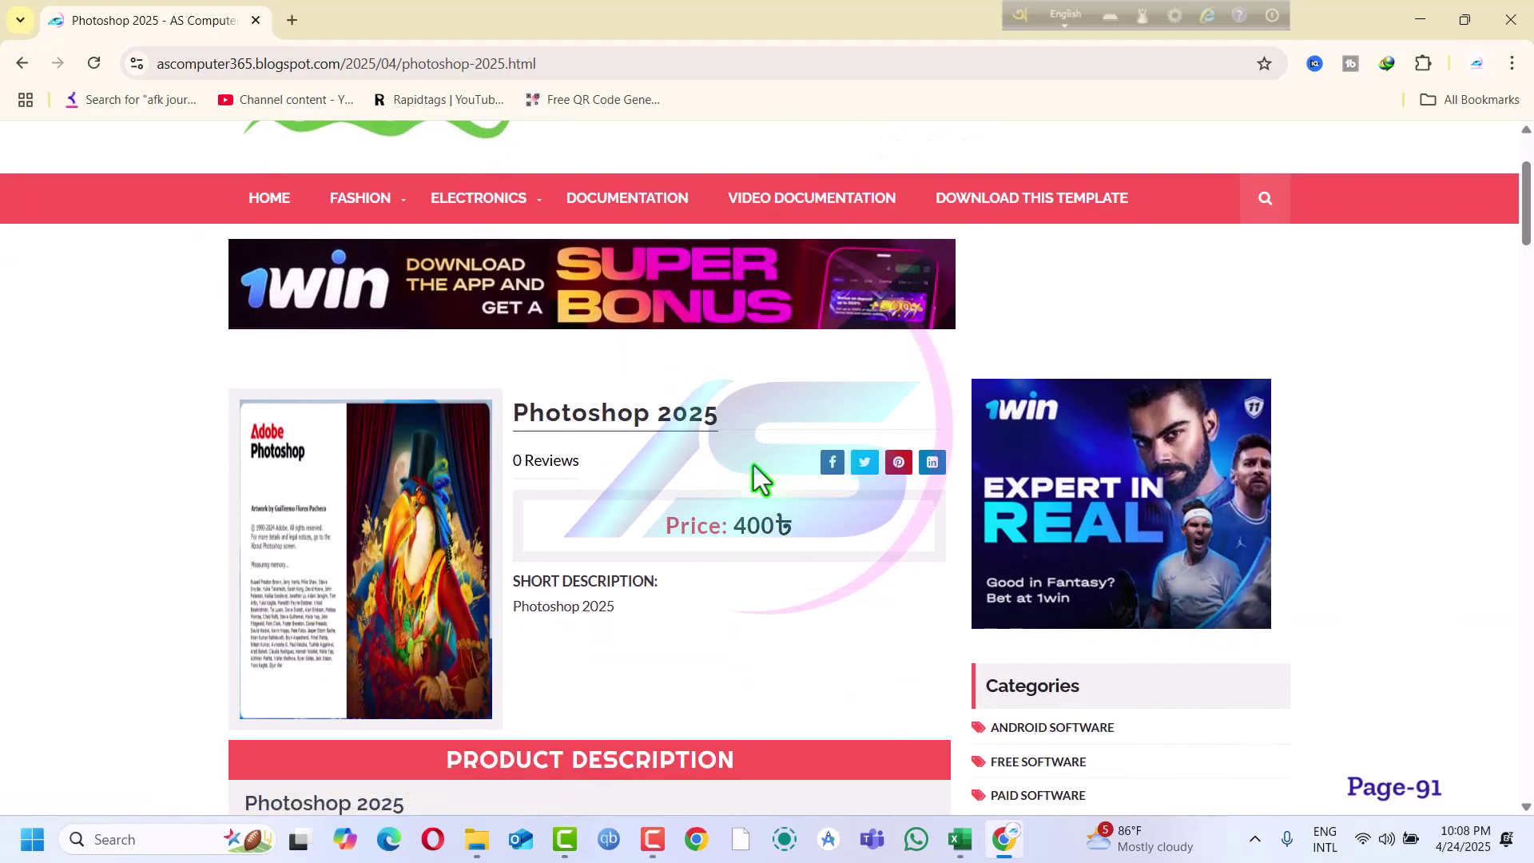
{"action": "scroll", "coordinate": [754, 465], "scroll_direction": "down", "scroll_amount": 1}
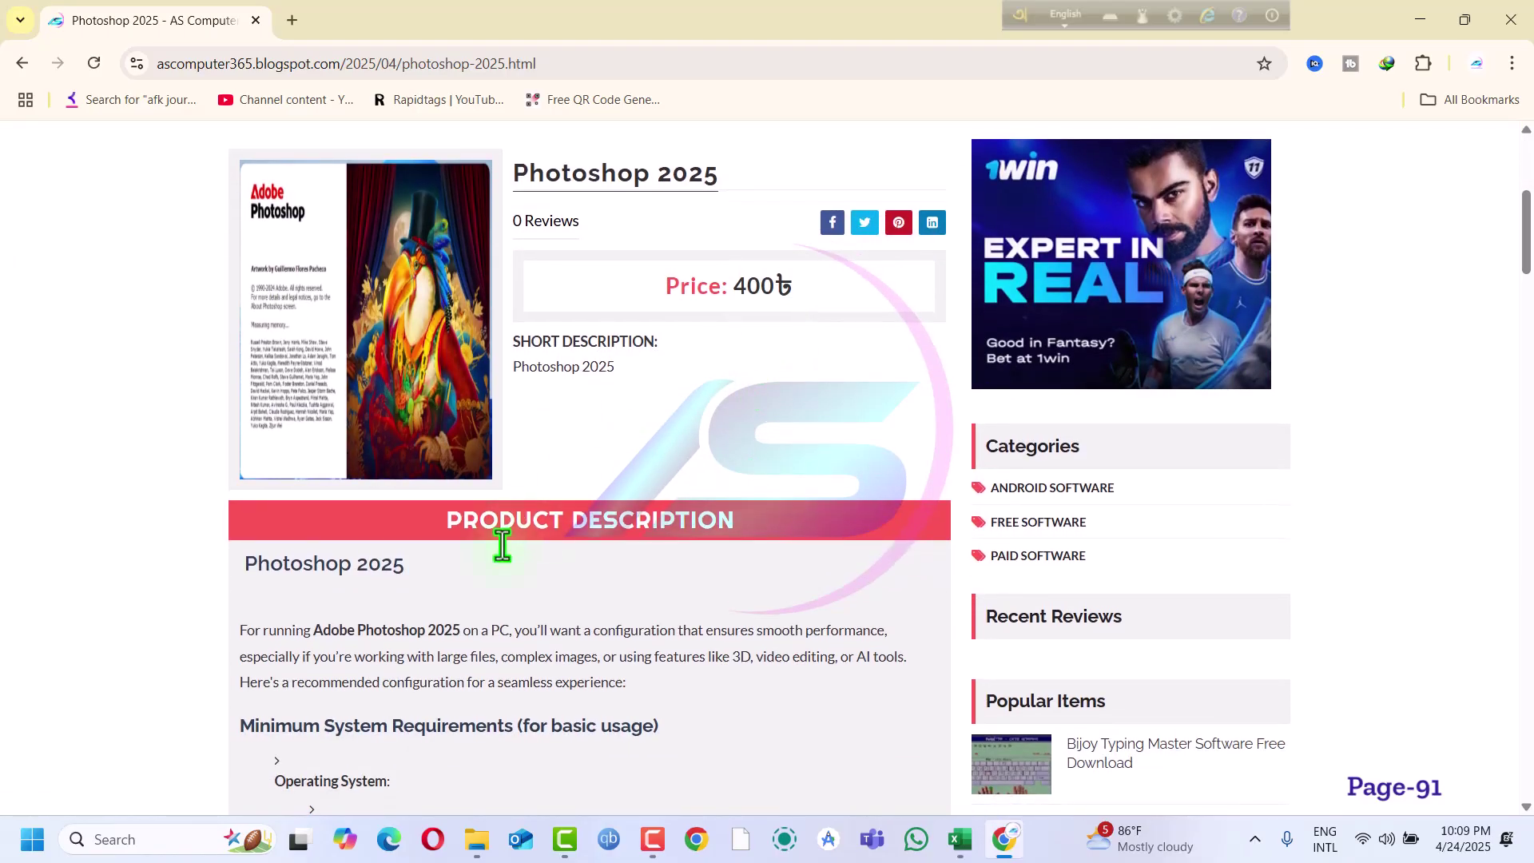
{"action": "scroll", "coordinate": [485, 596], "scroll_direction": "down", "scroll_amount": 1}
{"action": "scroll", "coordinate": [485, 591], "scroll_direction": "down", "scroll_amount": 12}
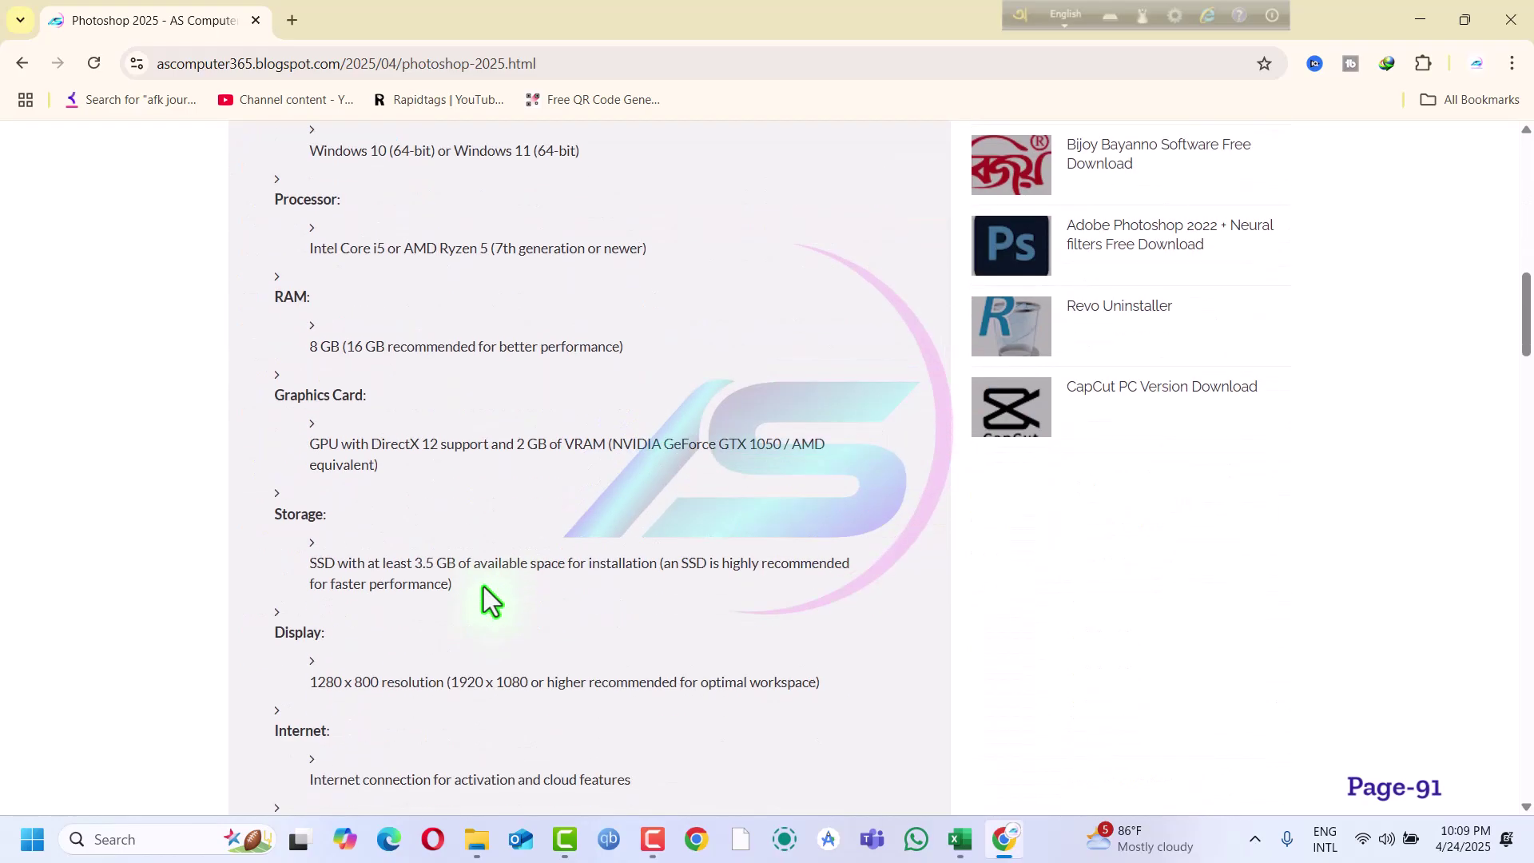
{"action": "scroll", "coordinate": [483, 586], "scroll_direction": "down", "scroll_amount": 2}
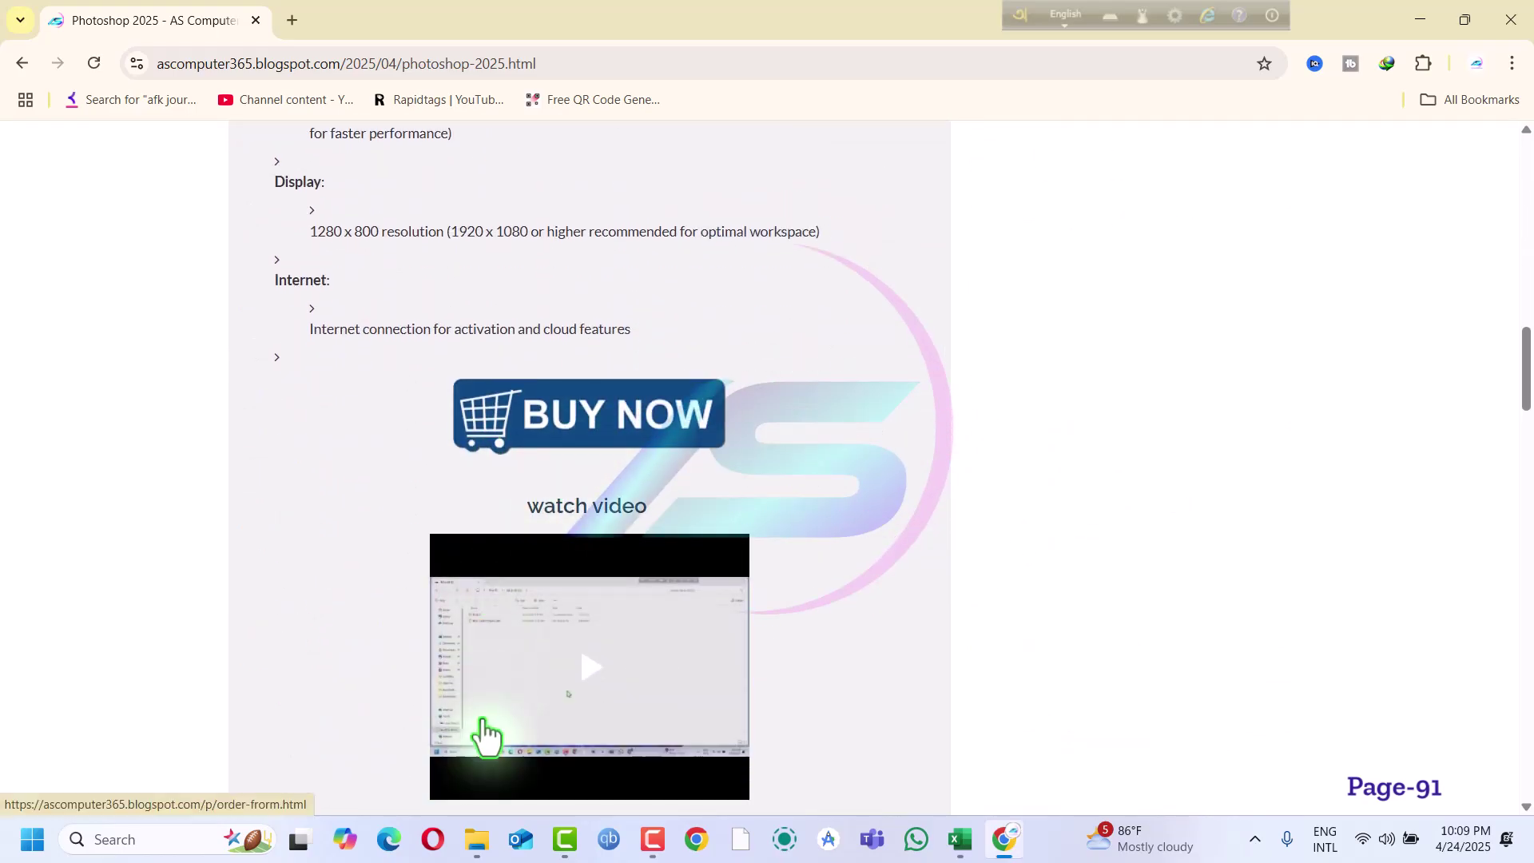
{"action": "scroll", "coordinate": [569, 673], "scroll_direction": "down", "scroll_amount": 1}
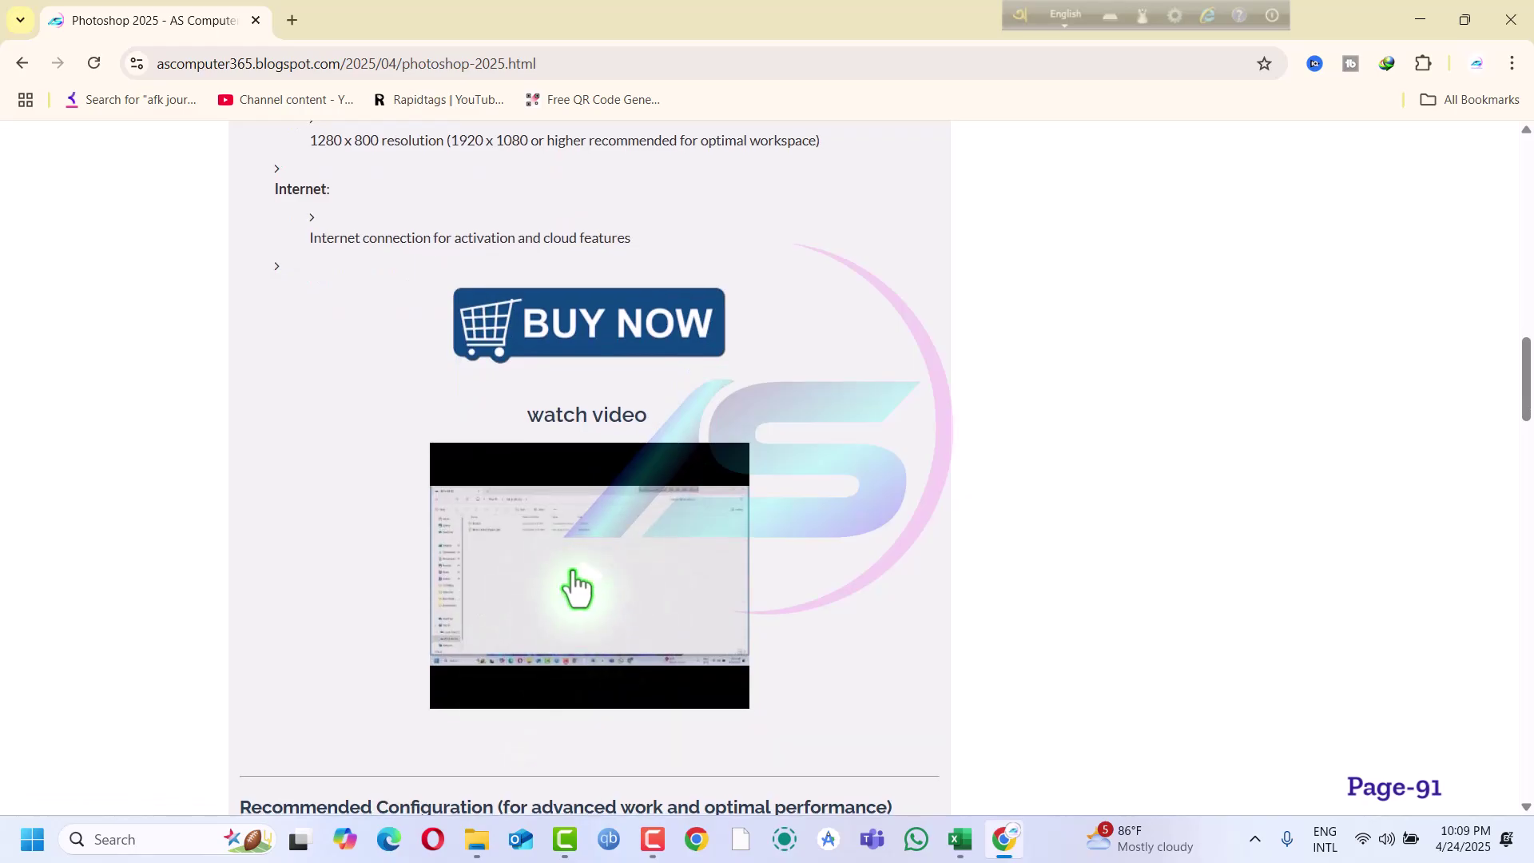
- Open the order form from the Photoshop 2025 page and examine its required fields and payment options
{"action": "left_click", "coordinate": [609, 328]}
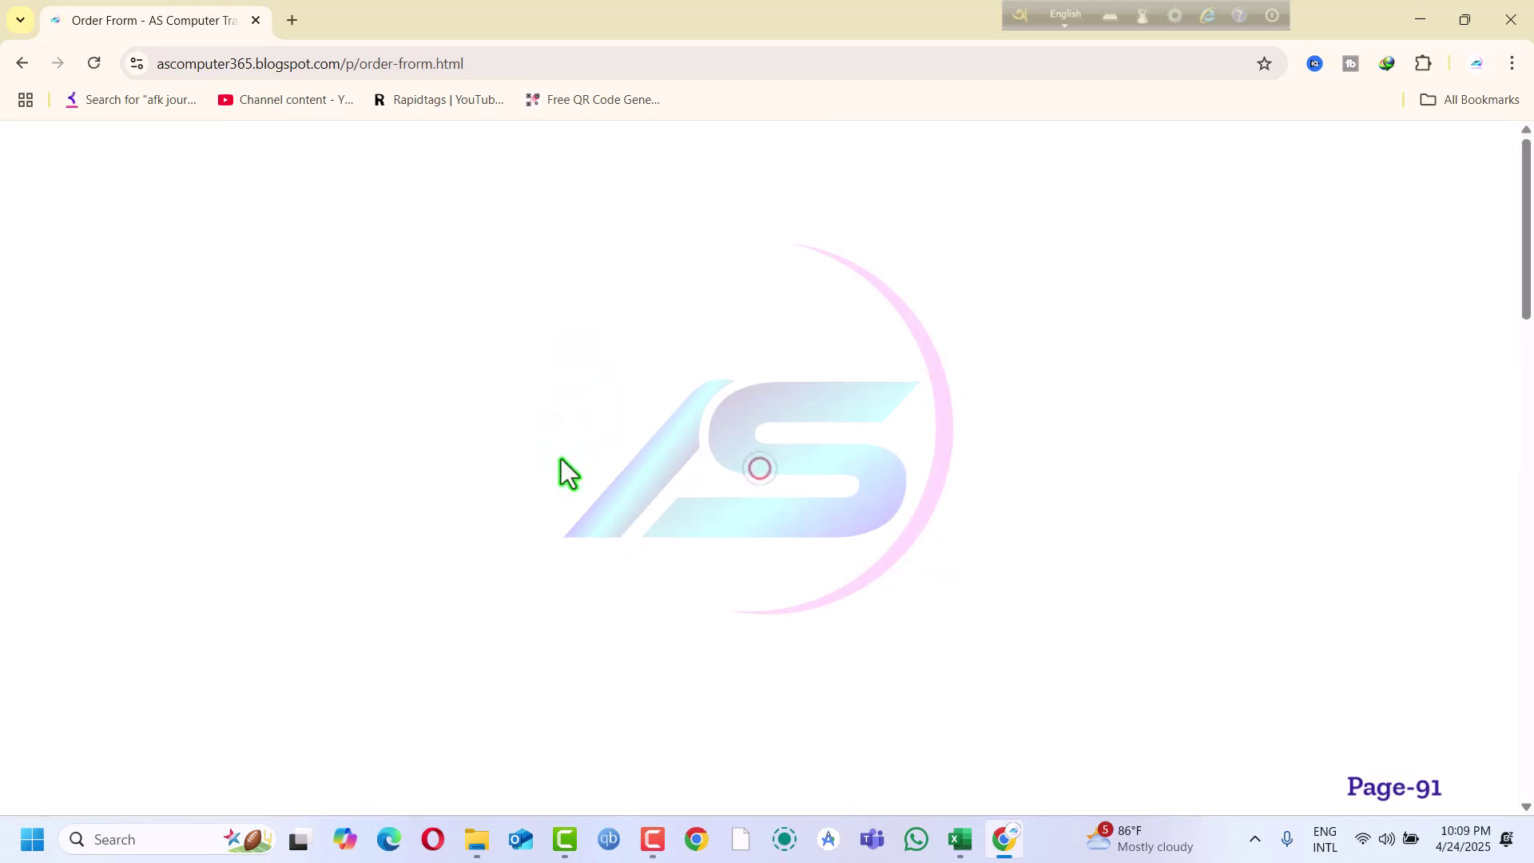
{"action": "scroll", "coordinate": [564, 622], "scroll_direction": "down", "scroll_amount": 3}
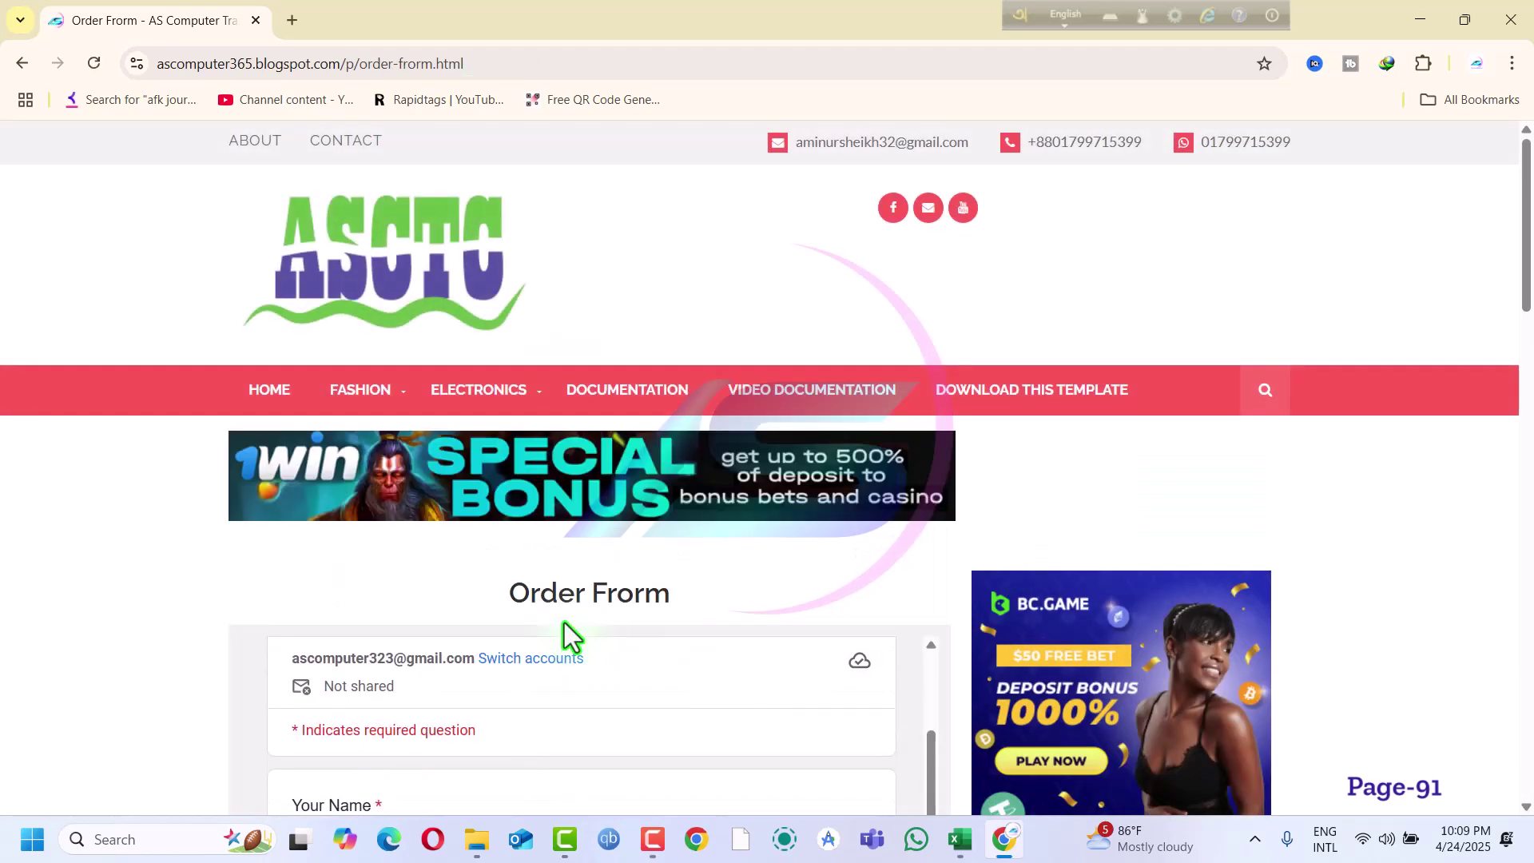
{"action": "scroll", "coordinate": [564, 622], "scroll_direction": "down", "scroll_amount": 5}
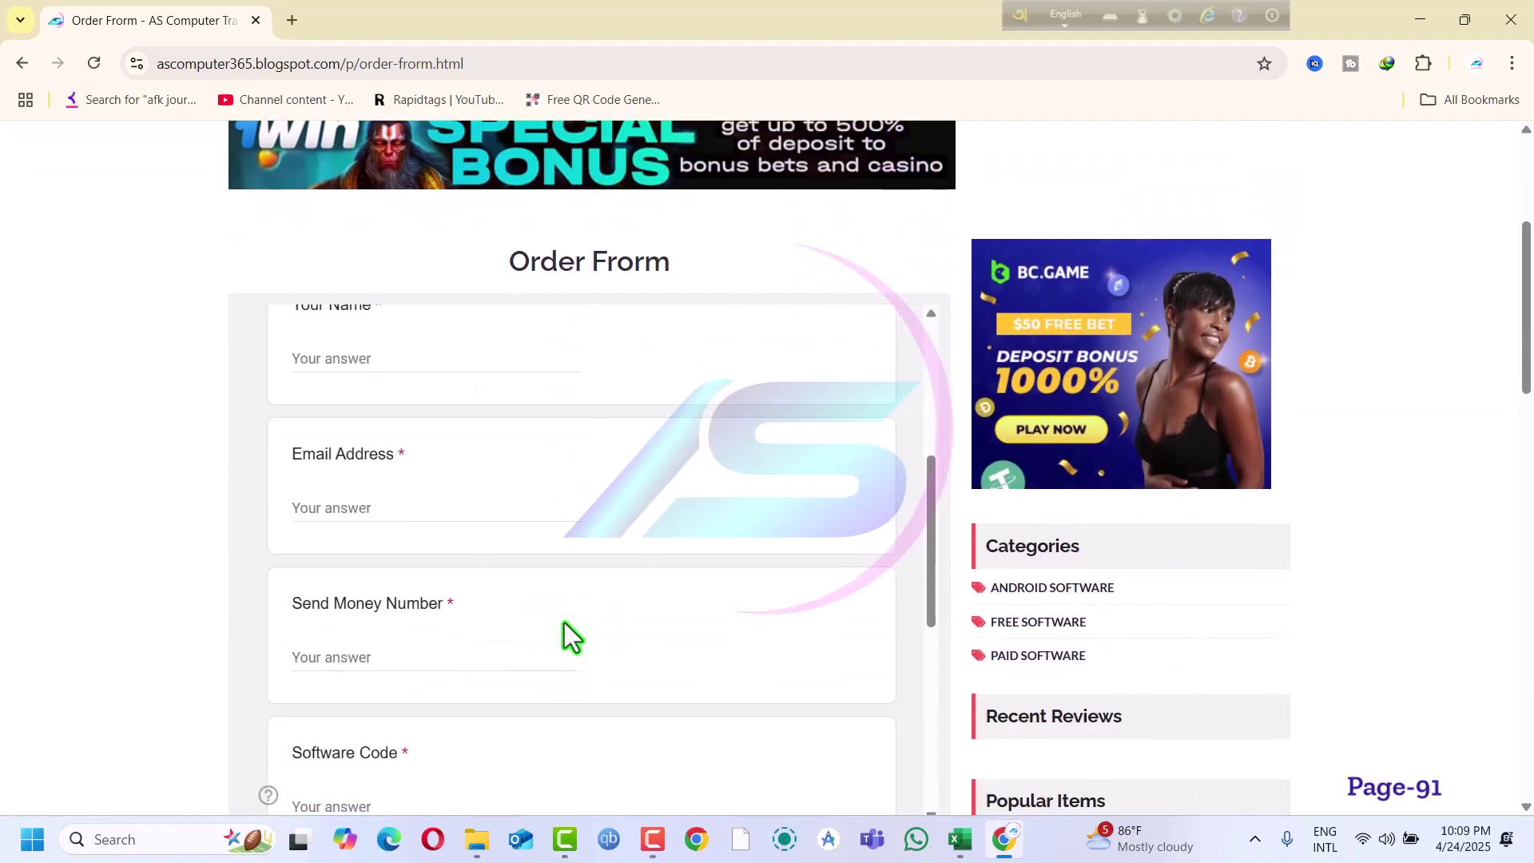
{"action": "scroll", "coordinate": [358, 655], "scroll_direction": "down", "scroll_amount": 2}
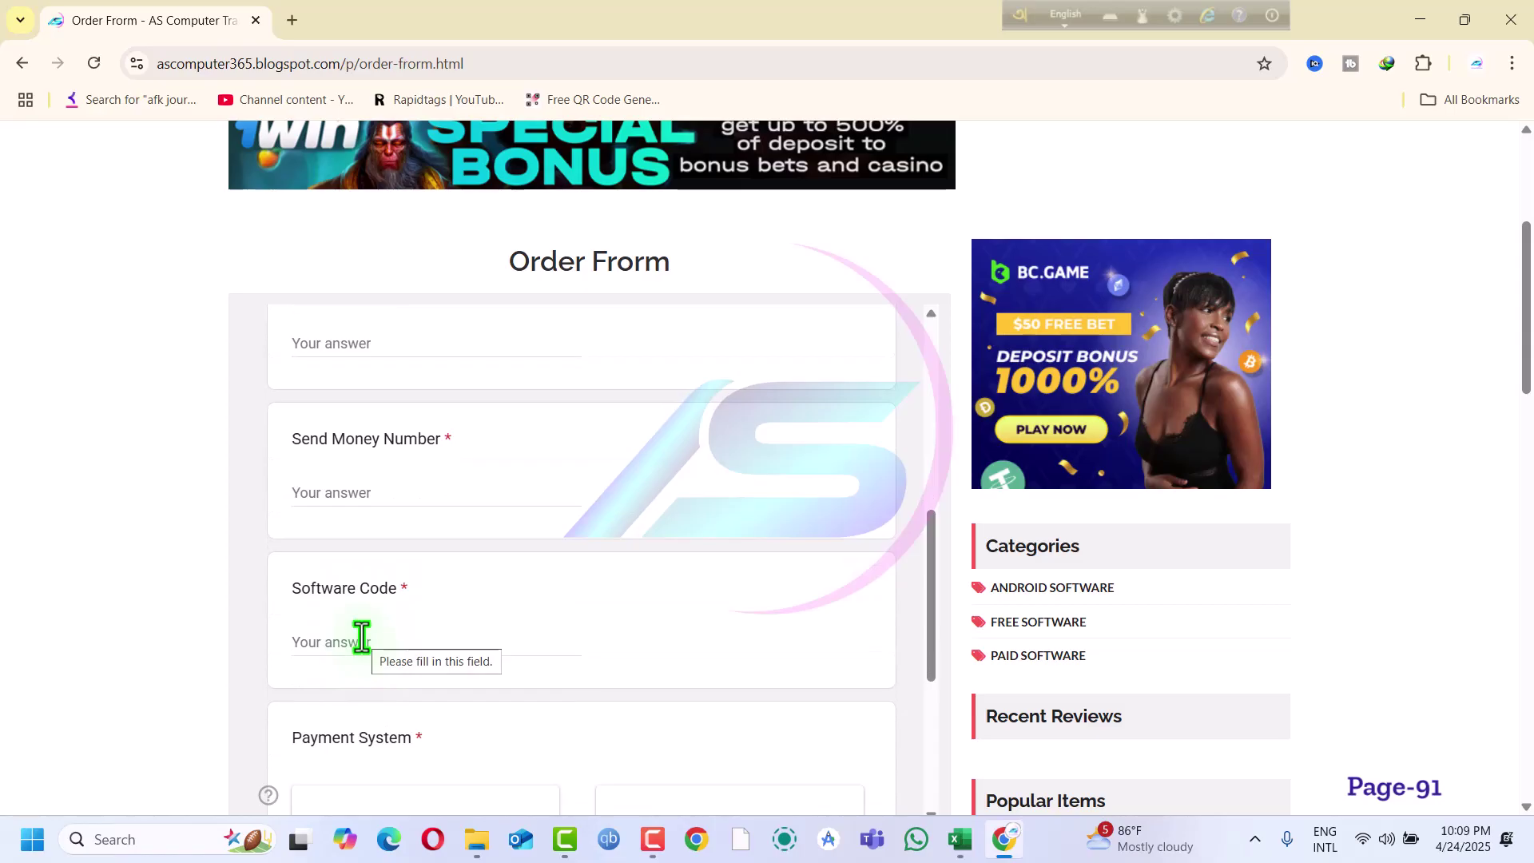
{"action": "scroll", "coordinate": [362, 637], "scroll_direction": "down", "scroll_amount": 2}
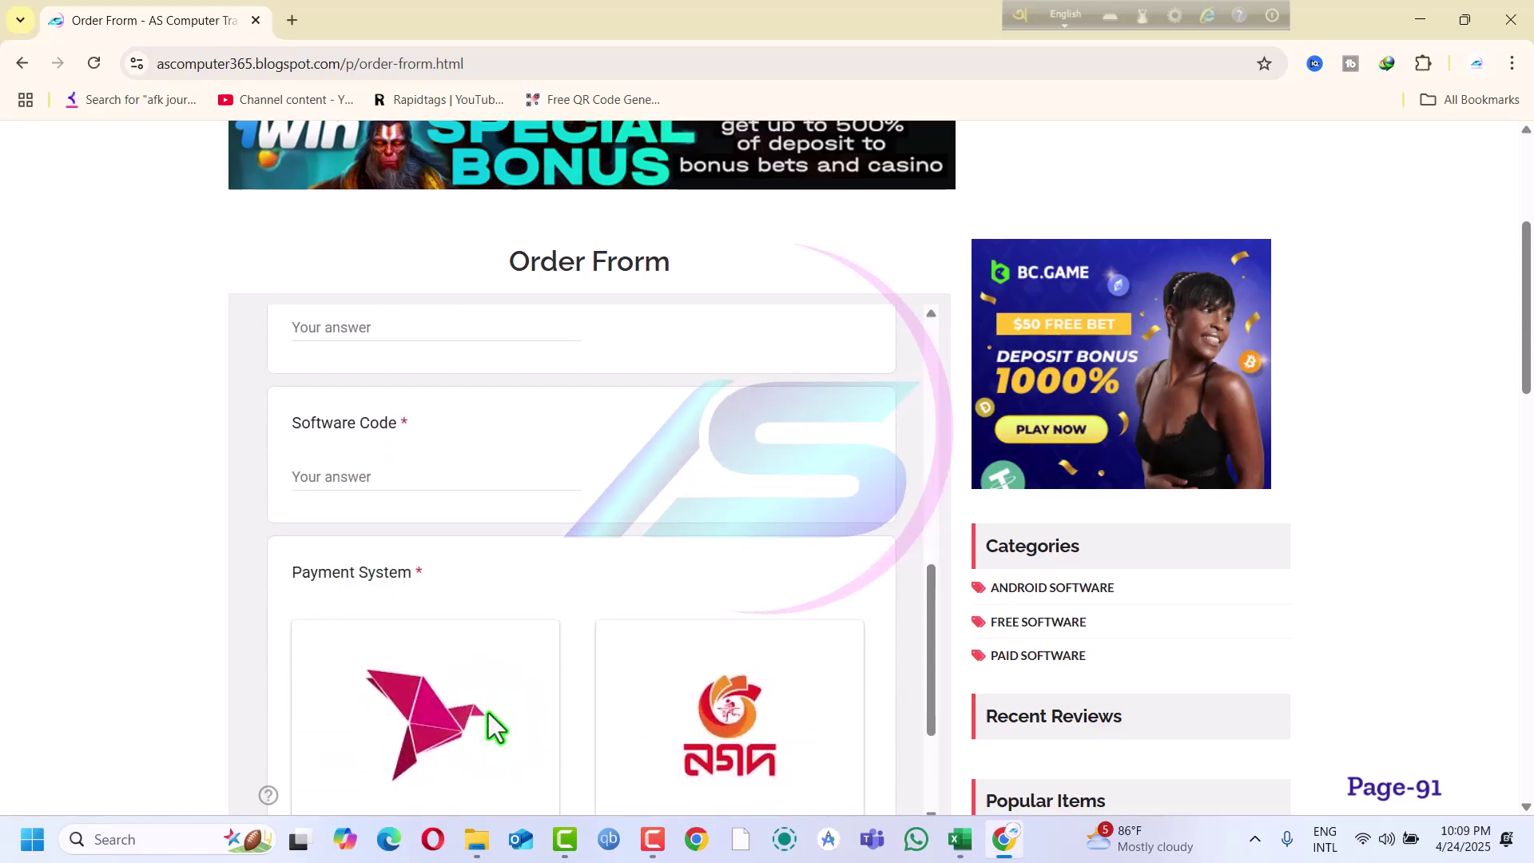
{"action": "scroll", "coordinate": [488, 713], "scroll_direction": "down", "scroll_amount": 2}
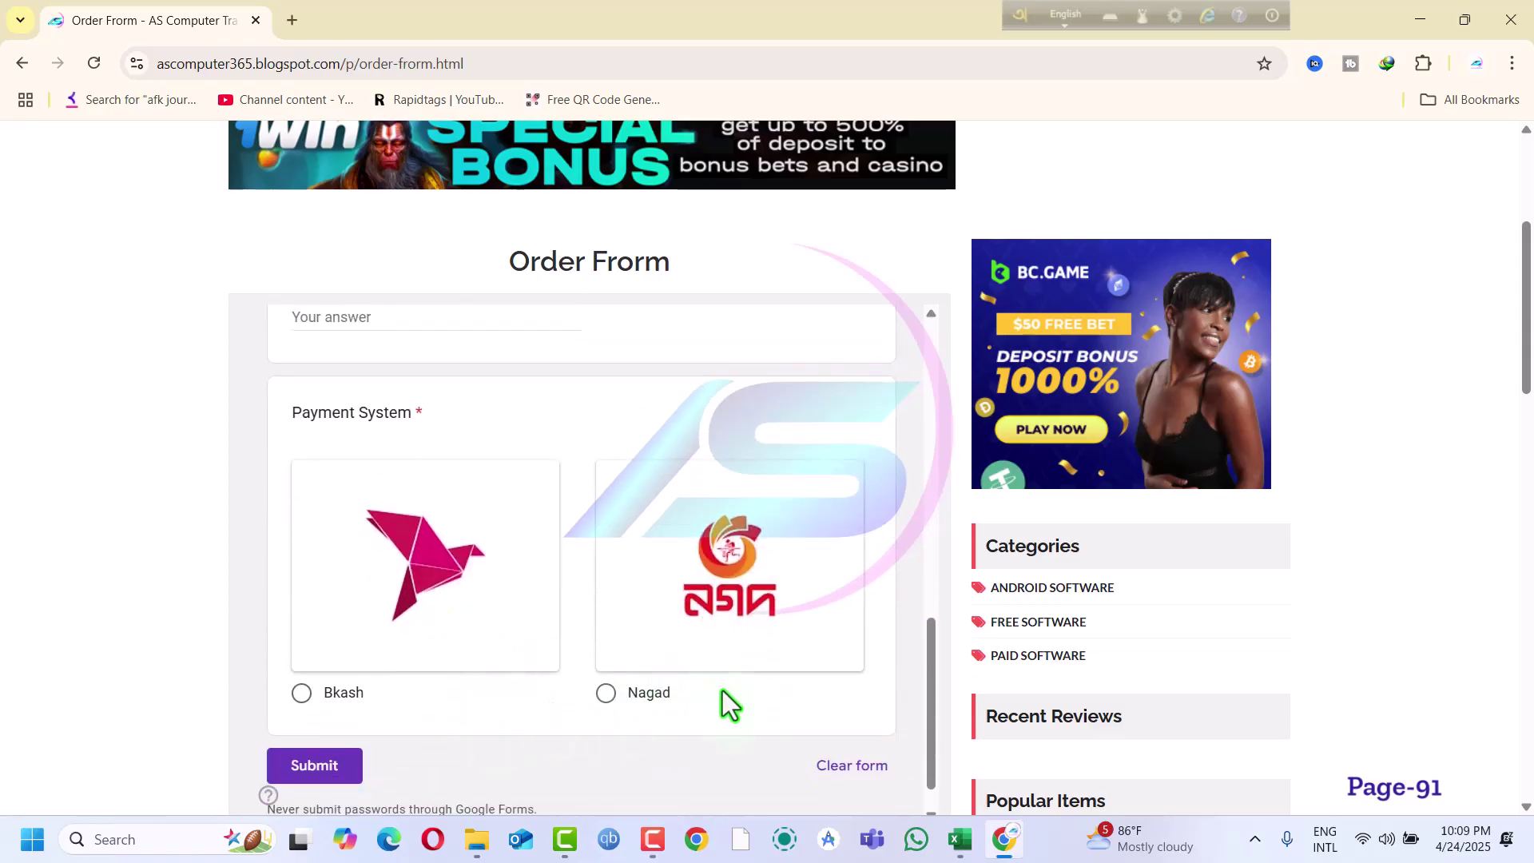
{"action": "scroll", "coordinate": [723, 703], "scroll_direction": "down", "scroll_amount": 1}
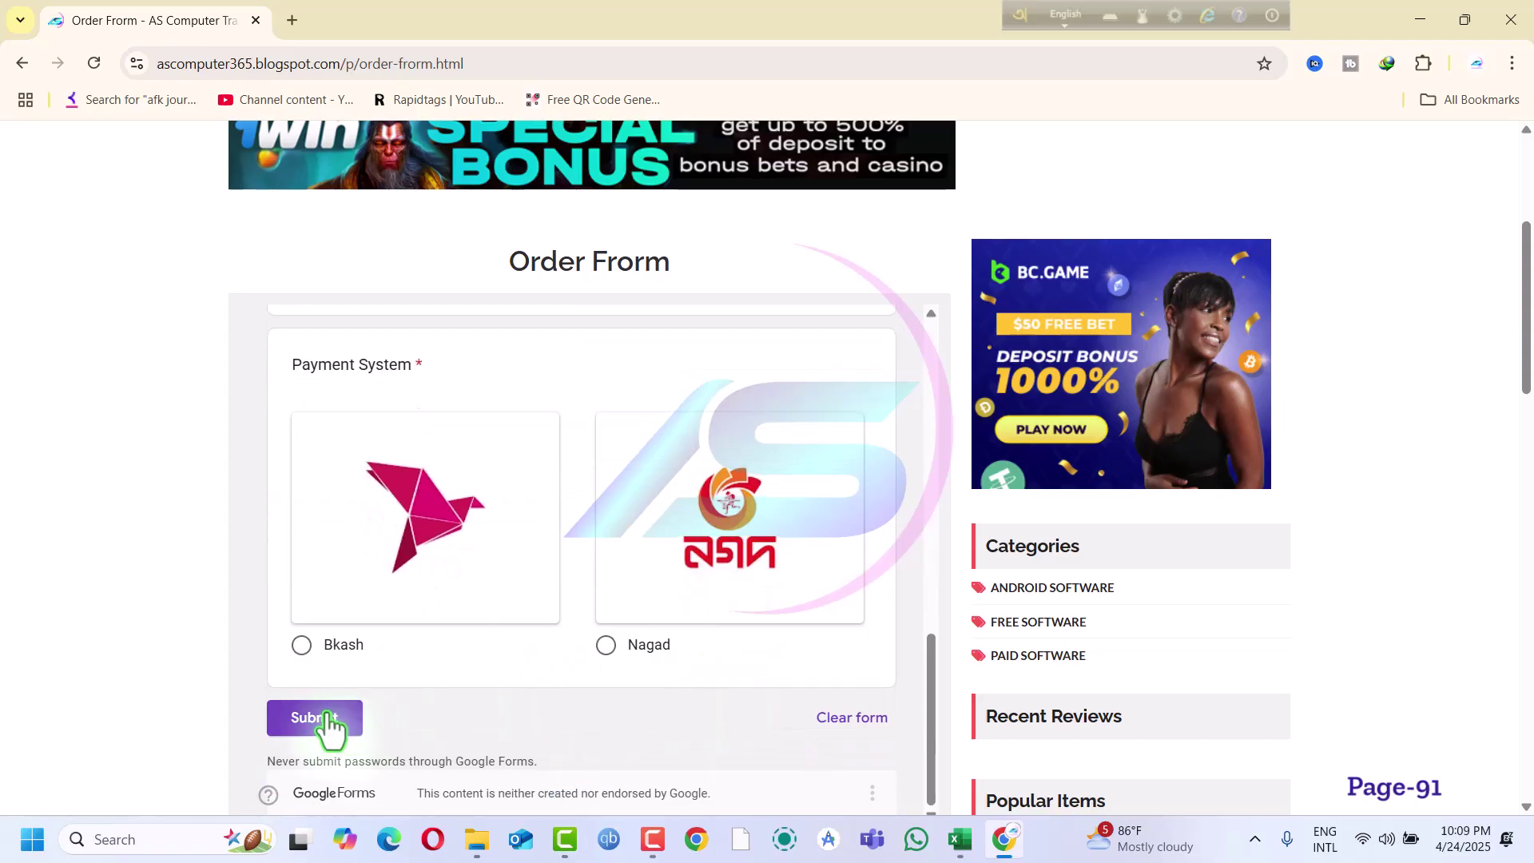
{"action": "scroll", "coordinate": [441, 622], "scroll_direction": "up", "scroll_amount": 10}
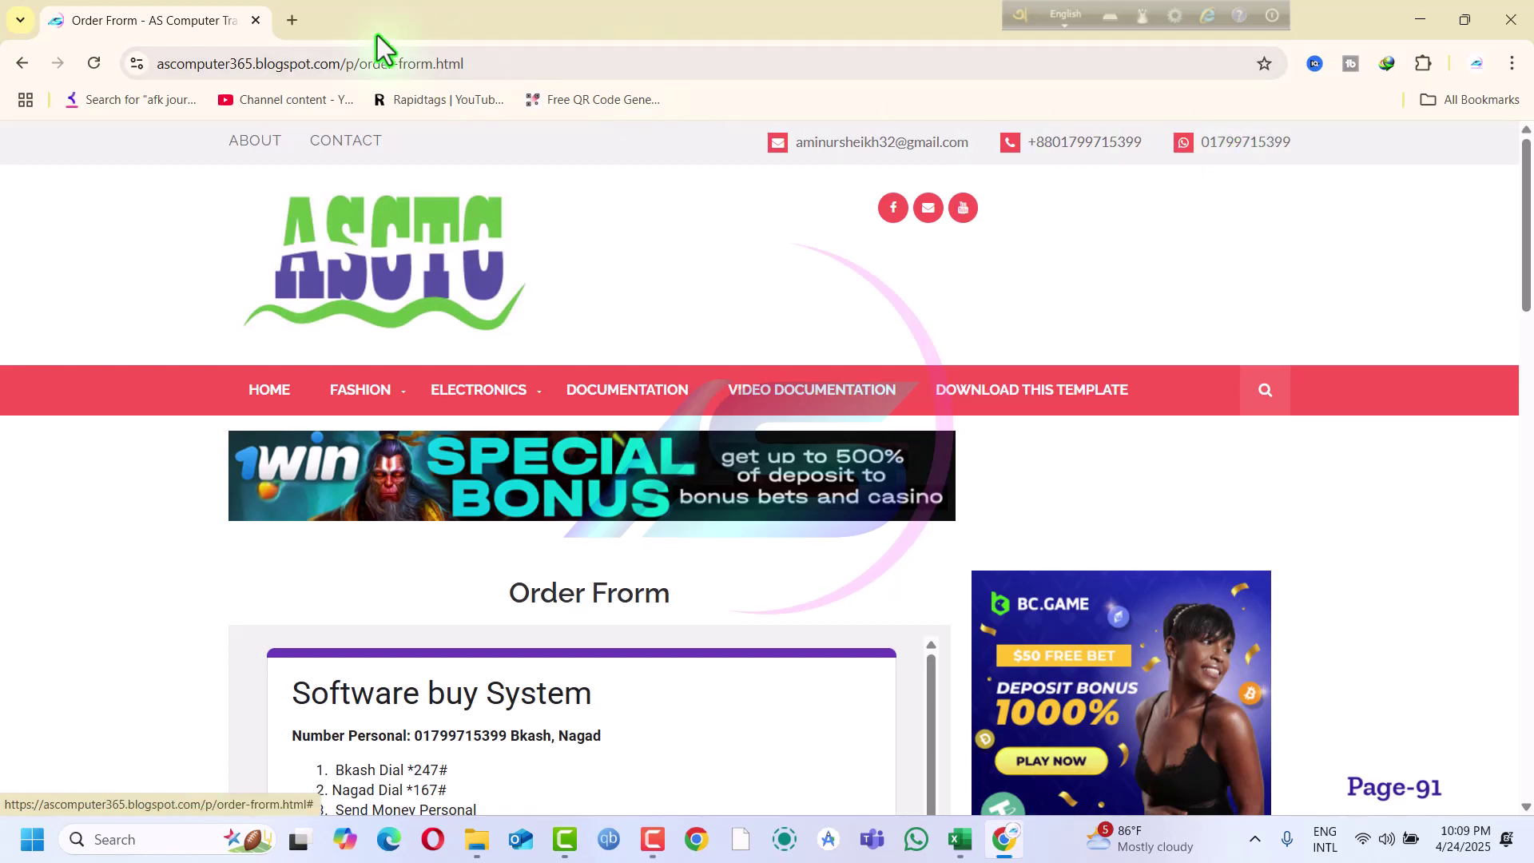
- Select the order form page's web address, and close Chrome to return to the Excel worksheet
{"action": "left_click", "coordinate": [523, 63]}
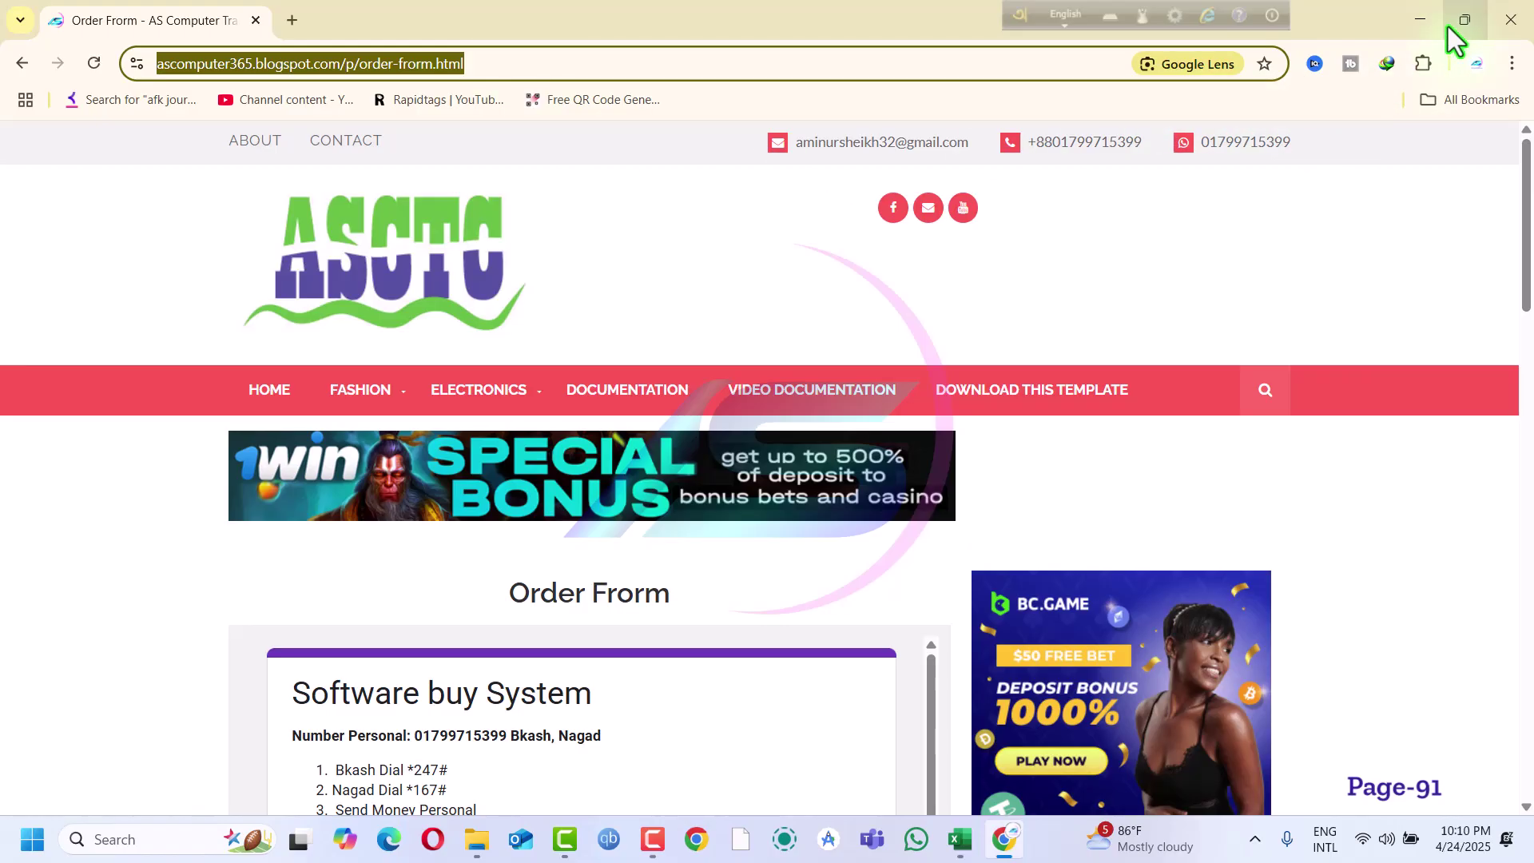
{"action": "mouse_move", "coordinate": [1448, 26]}
{"action": "left_click", "coordinate": [1511, 22]}
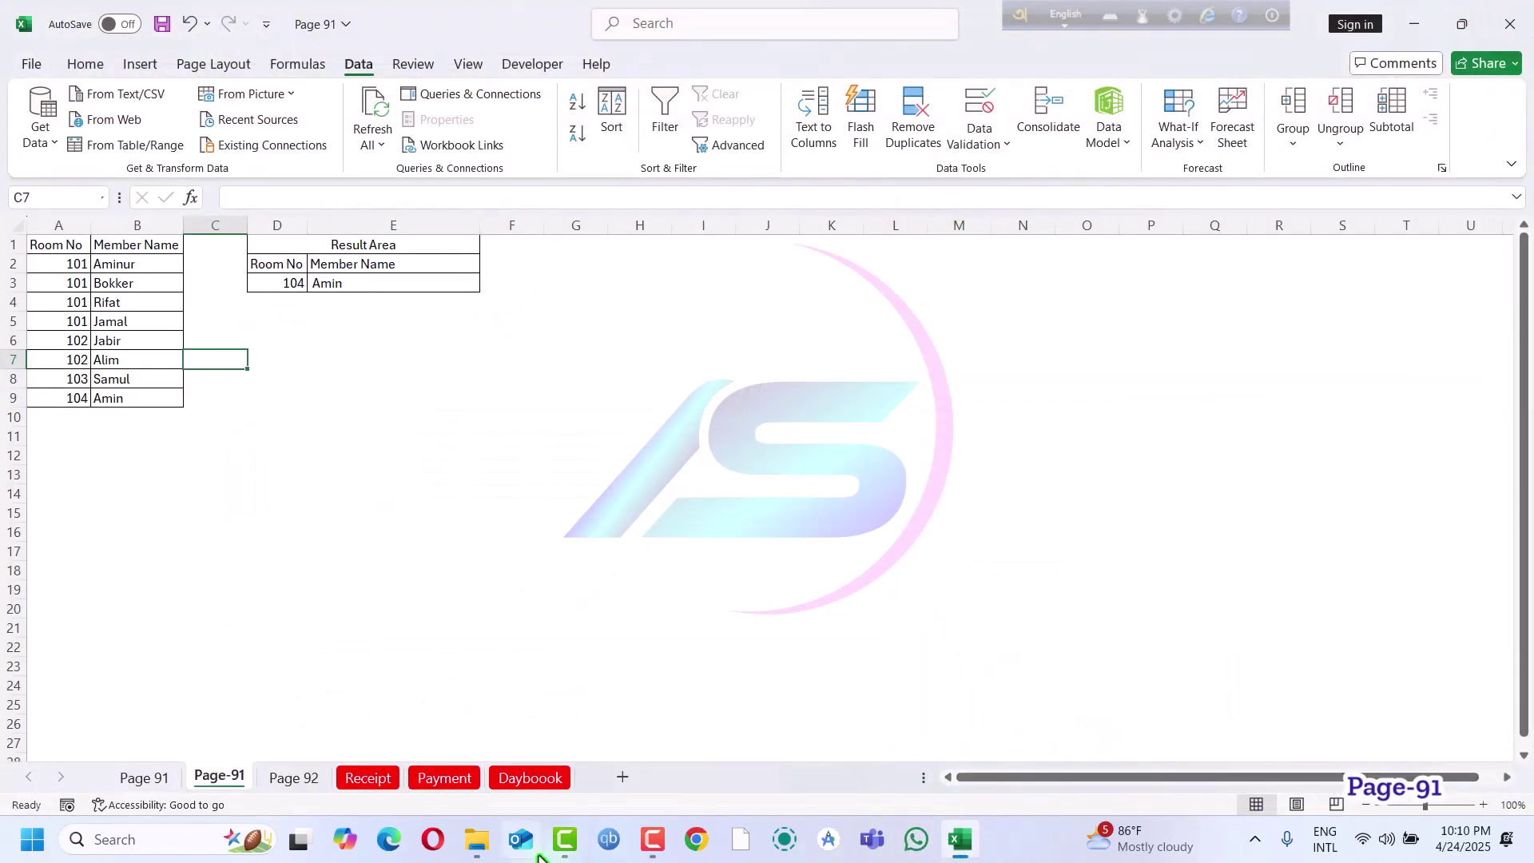
{"action": "mouse_move", "coordinate": [660, 853]}
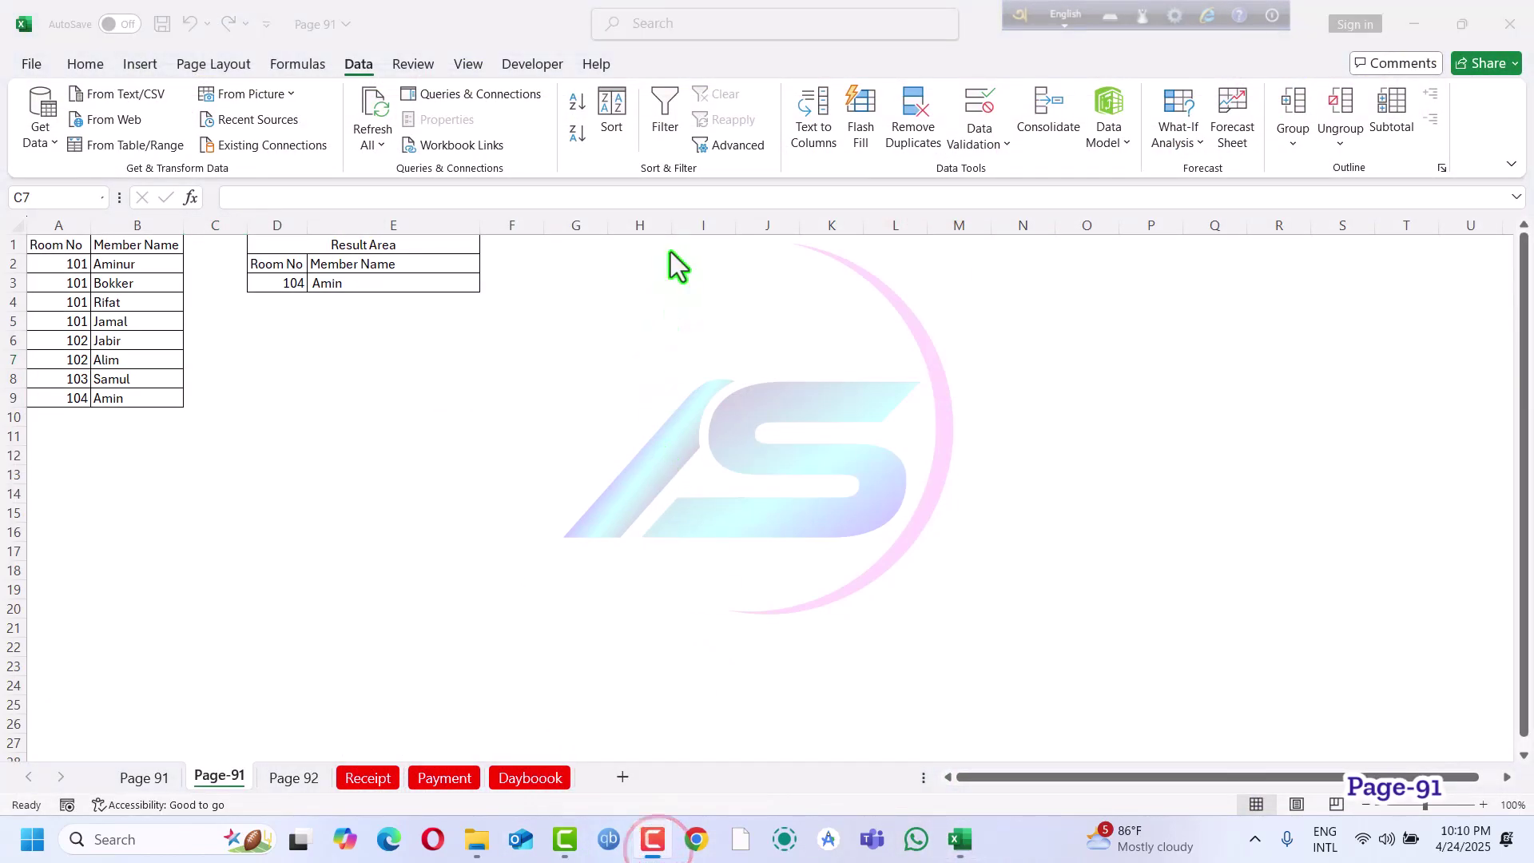